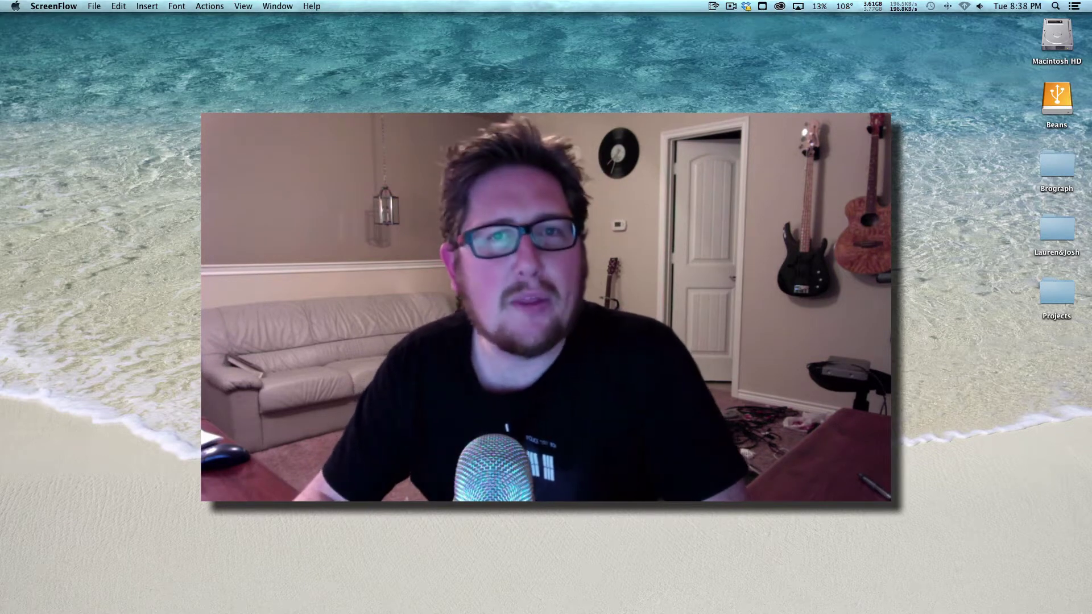
Step: Switch to Cinema 4D from the Dock, showing the empty 'Untitled 2' scene
mouse_move(1, 218)
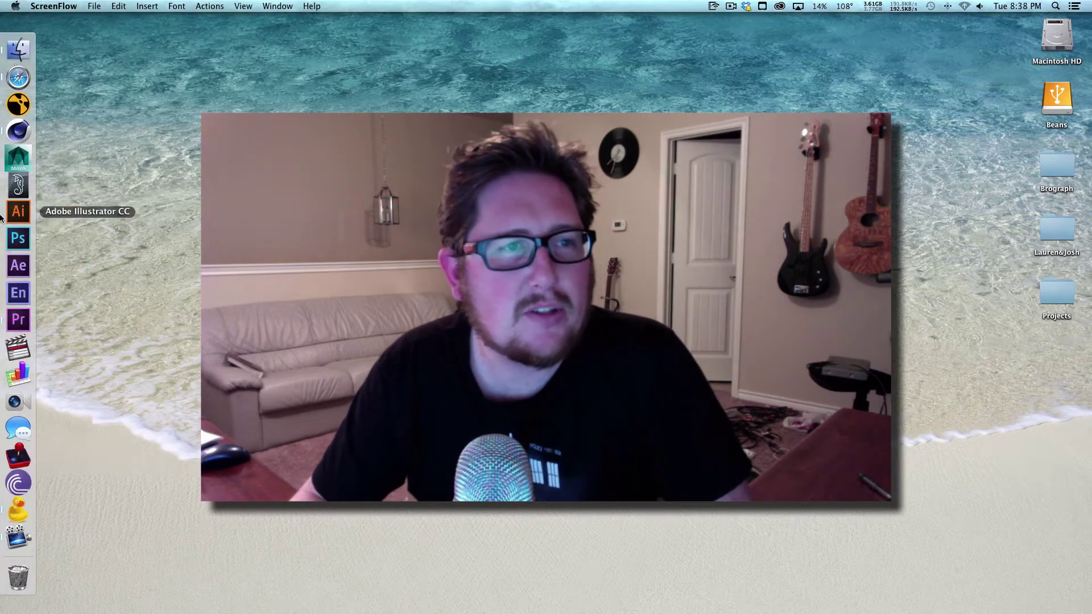
click(13, 139)
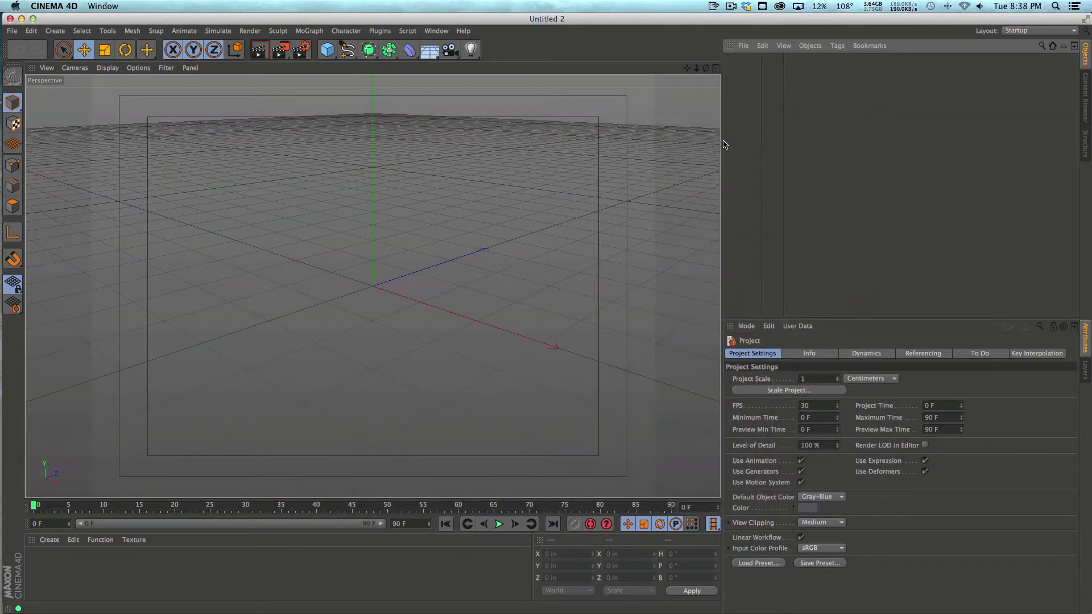
Step: Add a Cube, then drag its Y and X size handles to flatten and narrow it
click(327, 49)
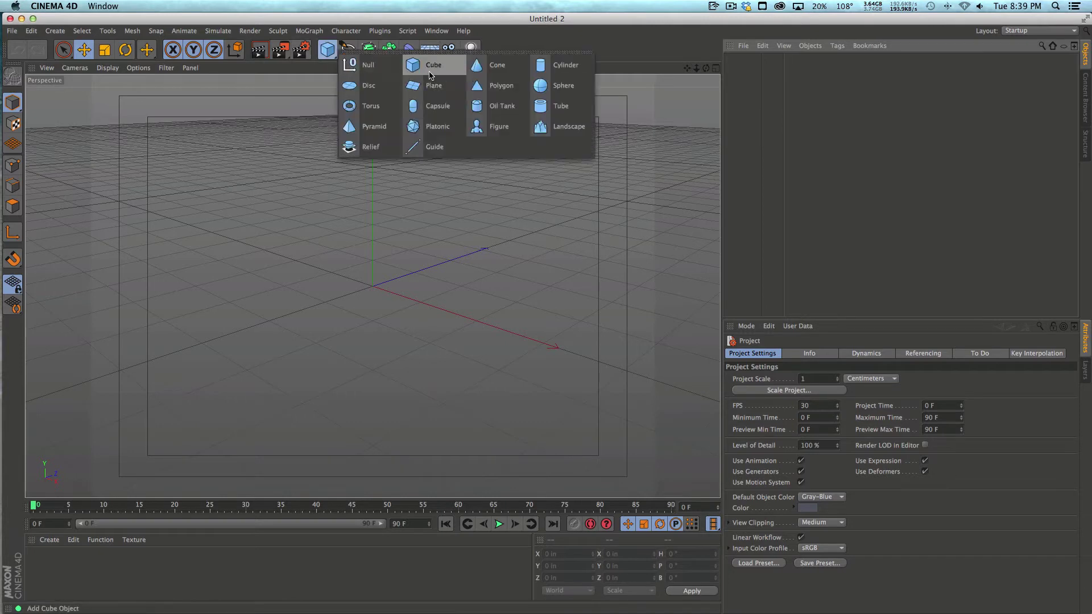
click(431, 69)
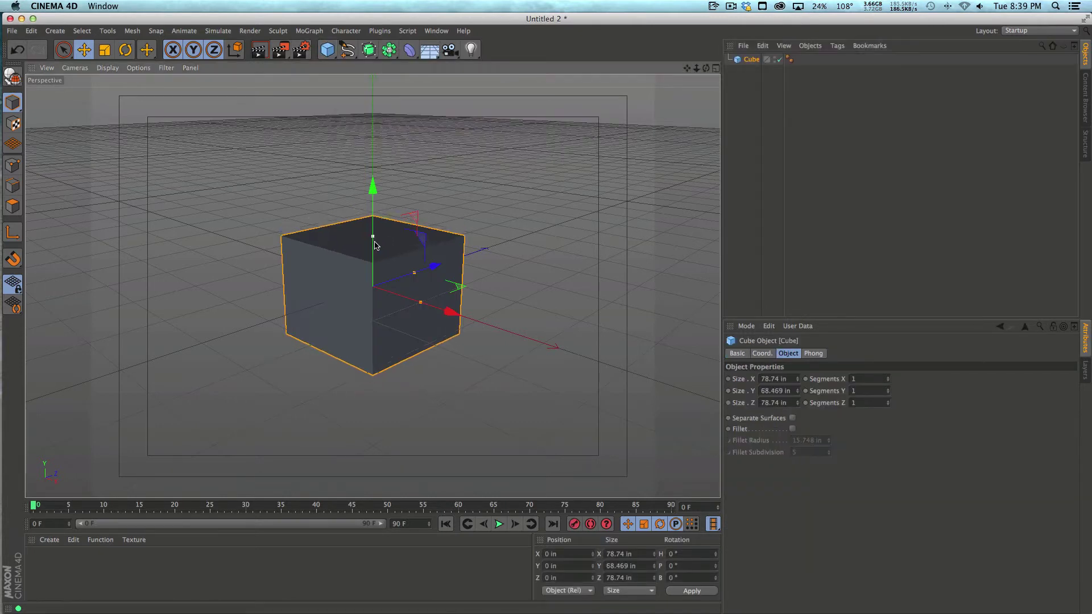
drag(372, 225, 400, 300)
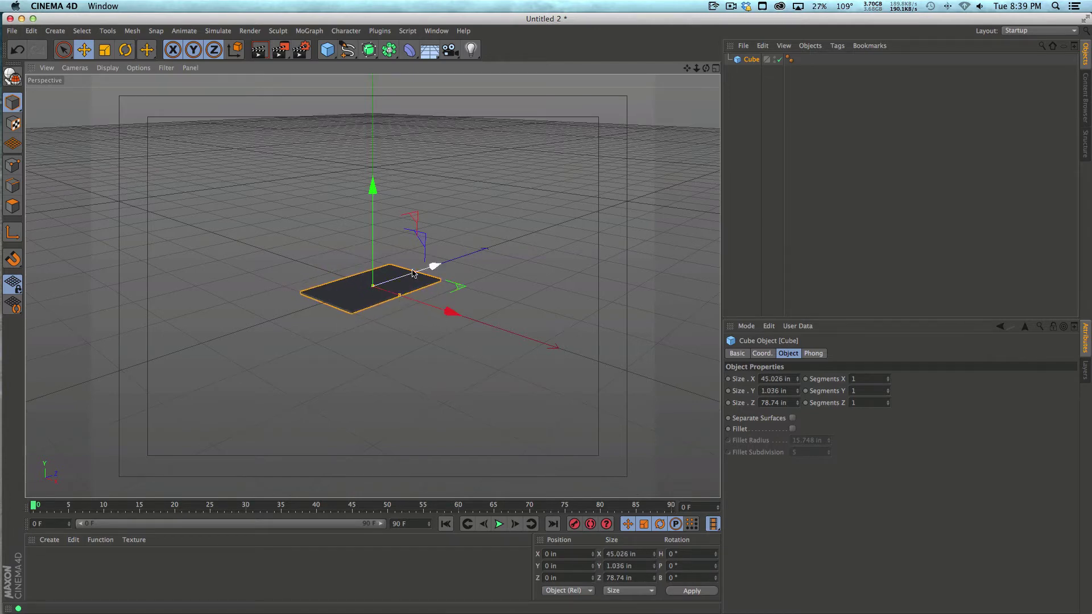
alt+drag(434, 264, 311, 332)
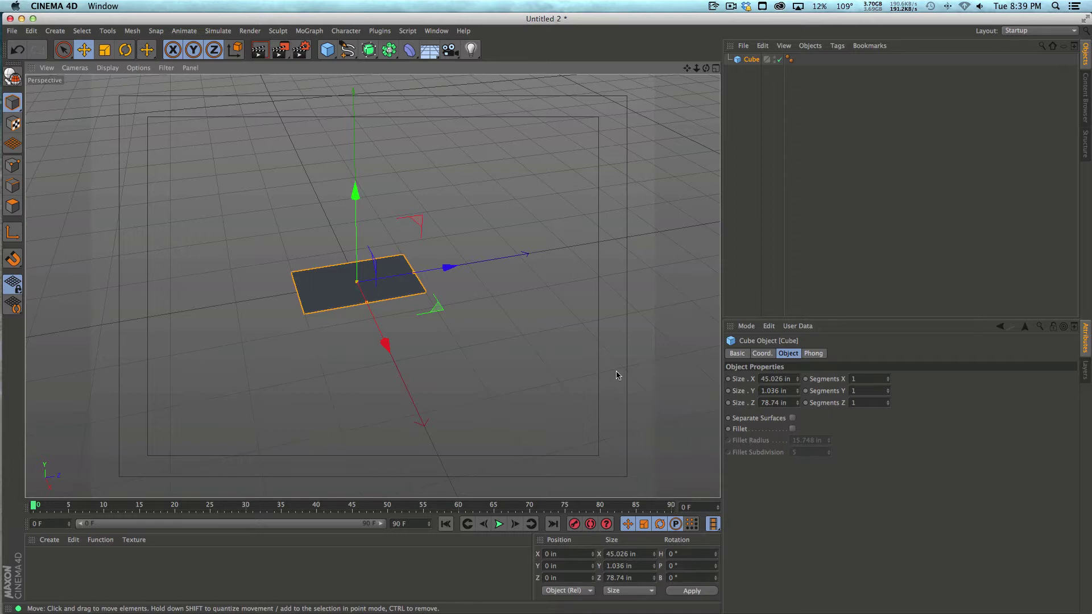
Step: Thin the slab to 0.354 in, leaving a 45.026 × 0.354 × 78.74 in tile
alt+drag(410, 273, 256, 276)
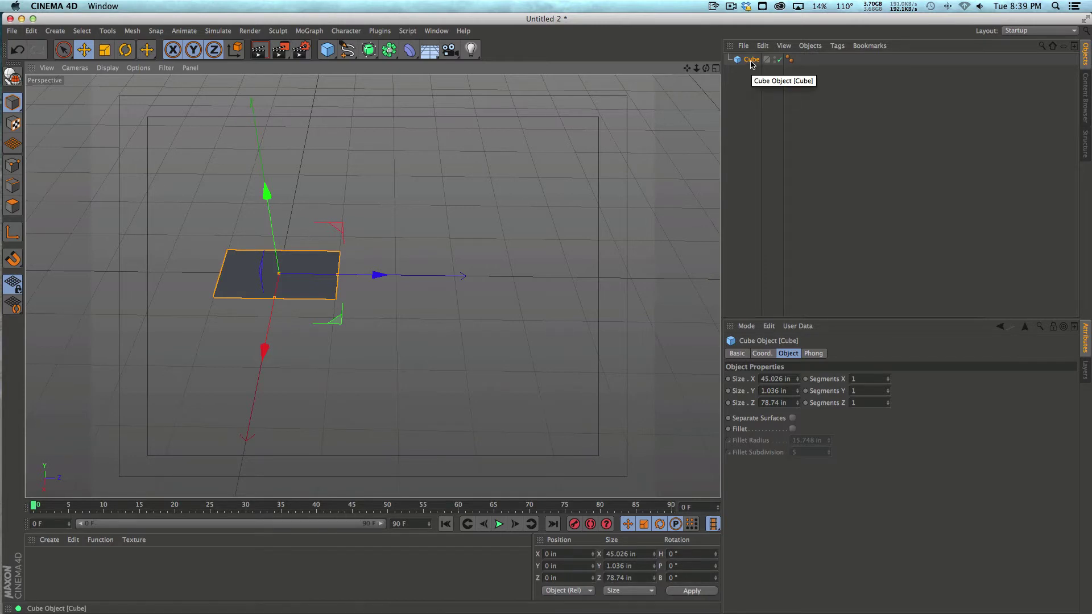
alt+drag(289, 287, 427, 175)
alt+right_drag(234, 300, 369, 266)
alt+middle_drag(369, 266, 367, 303)
alt+drag(366, 303, 309, 289)
alt+drag(344, 289, 392, 327)
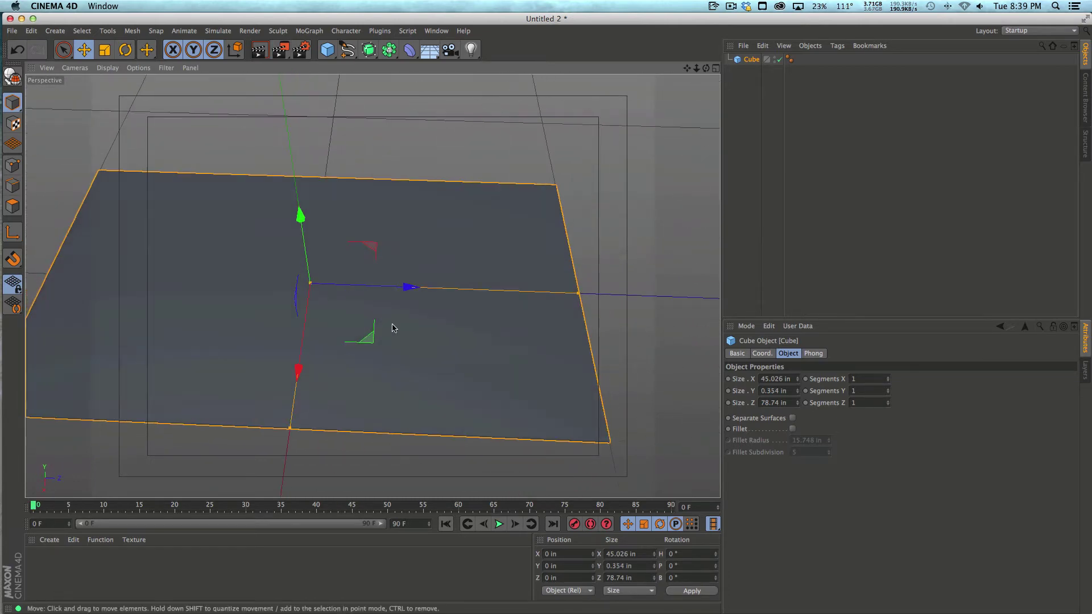
alt+right_drag(393, 327, 360, 330)
alt+middle_drag(360, 330, 312, 305)
alt+drag(312, 305, 347, 307)
alt+right_drag(347, 306, 320, 310)
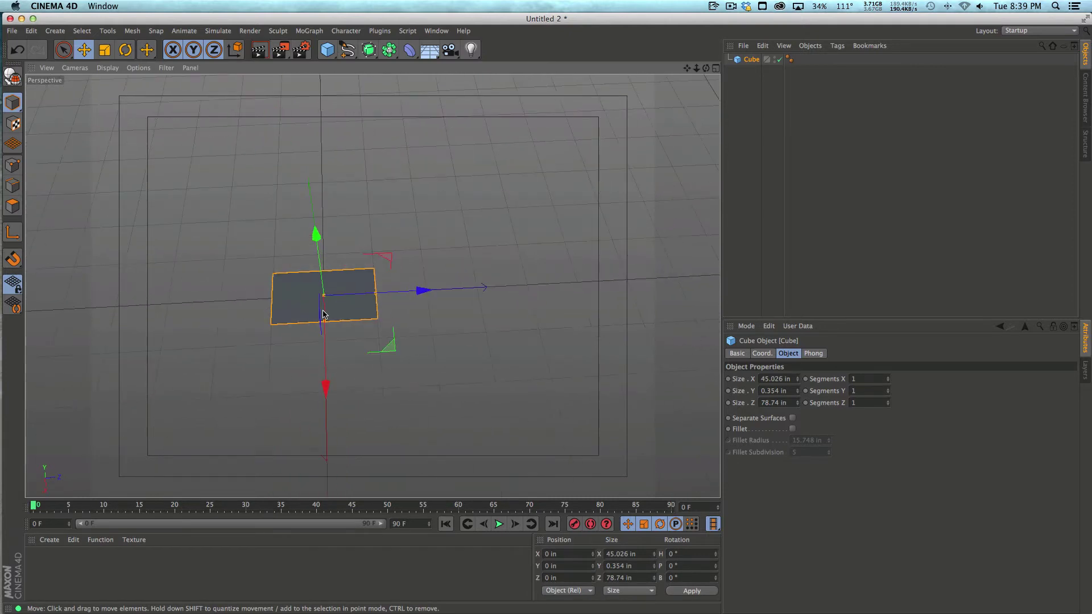
alt+middle_drag(321, 311, 281, 309)
alt+drag(315, 314, 304, 316)
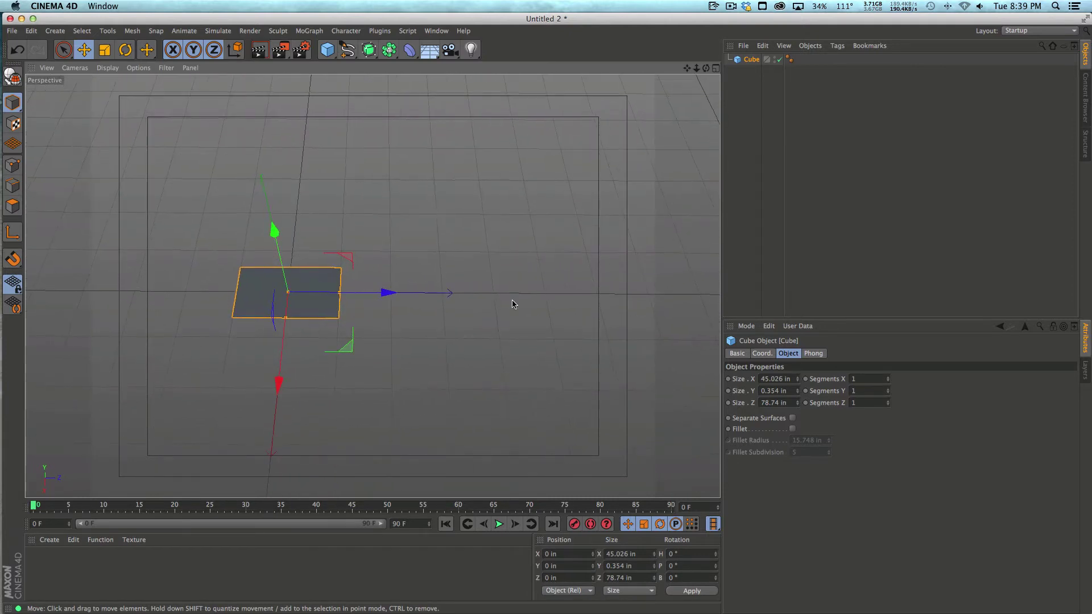
click(750, 77)
Step: Add a MoGraph Cloner and nest the Cube under it
click(752, 61)
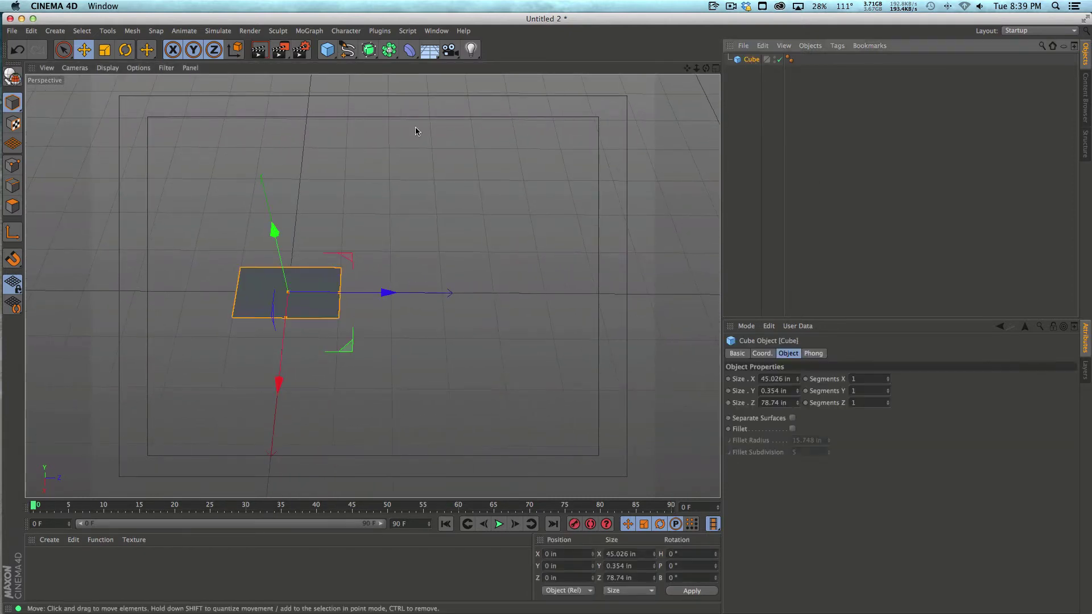
click(309, 31)
click(327, 124)
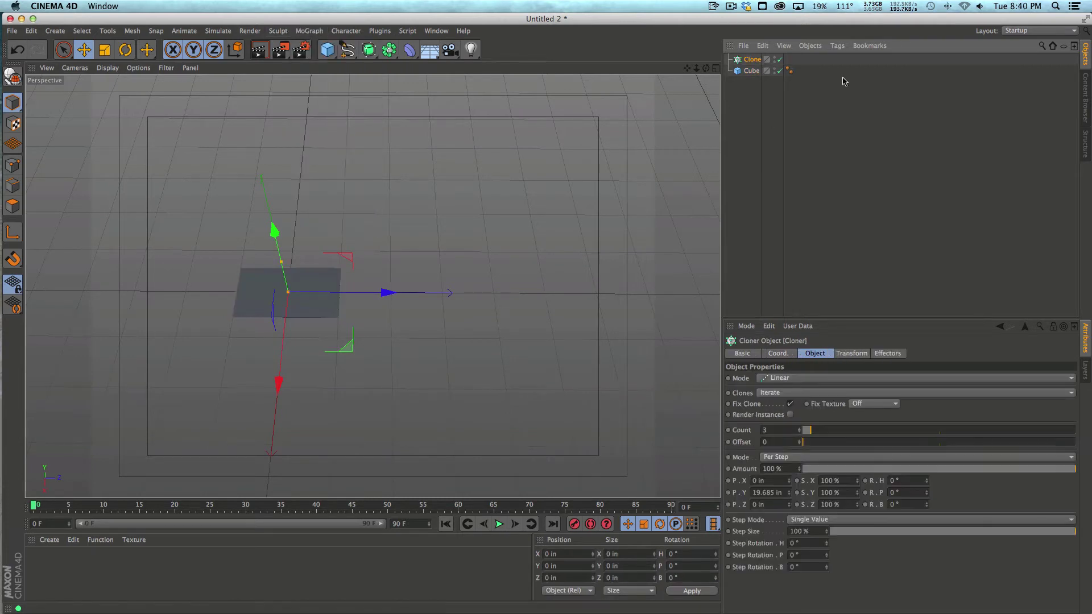
drag(752, 70, 751, 59)
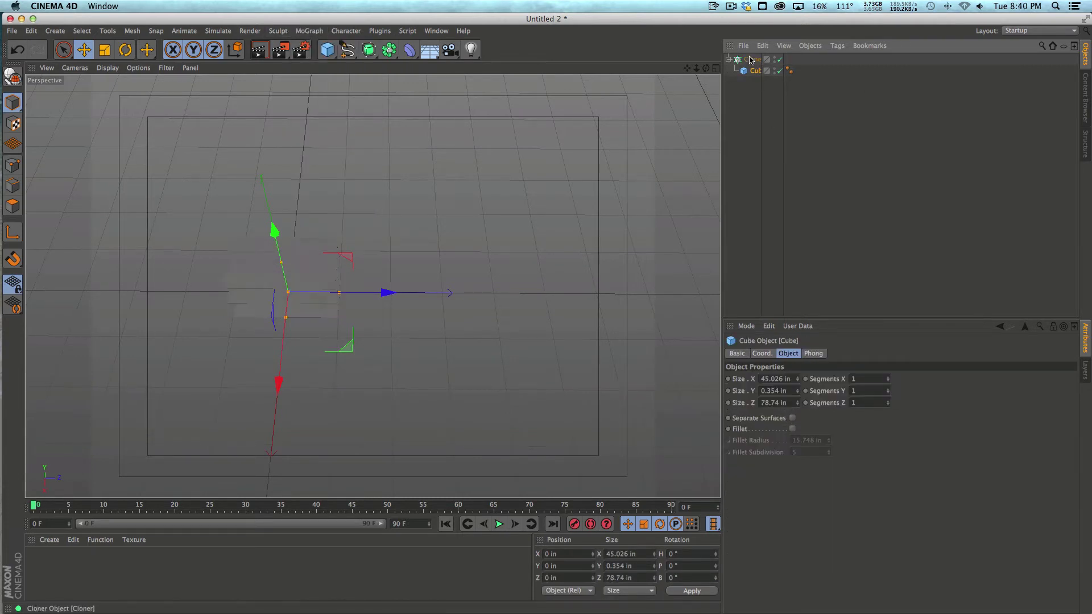
click(751, 59)
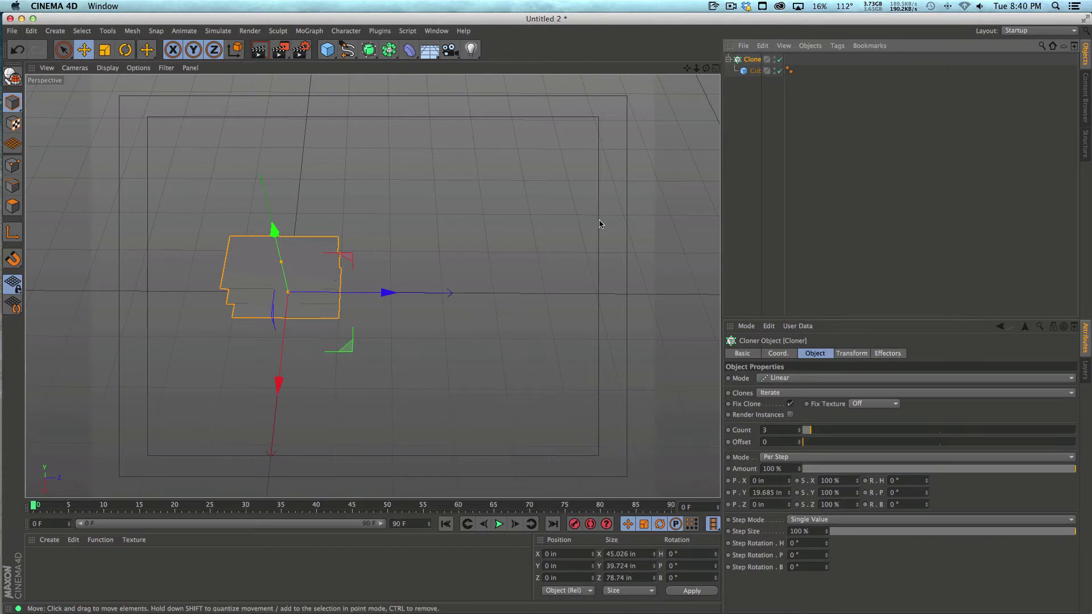
Step: Keep the Cloner in Linear mode with P.Y 0 and a Count of 6
click(788, 378)
click(780, 401)
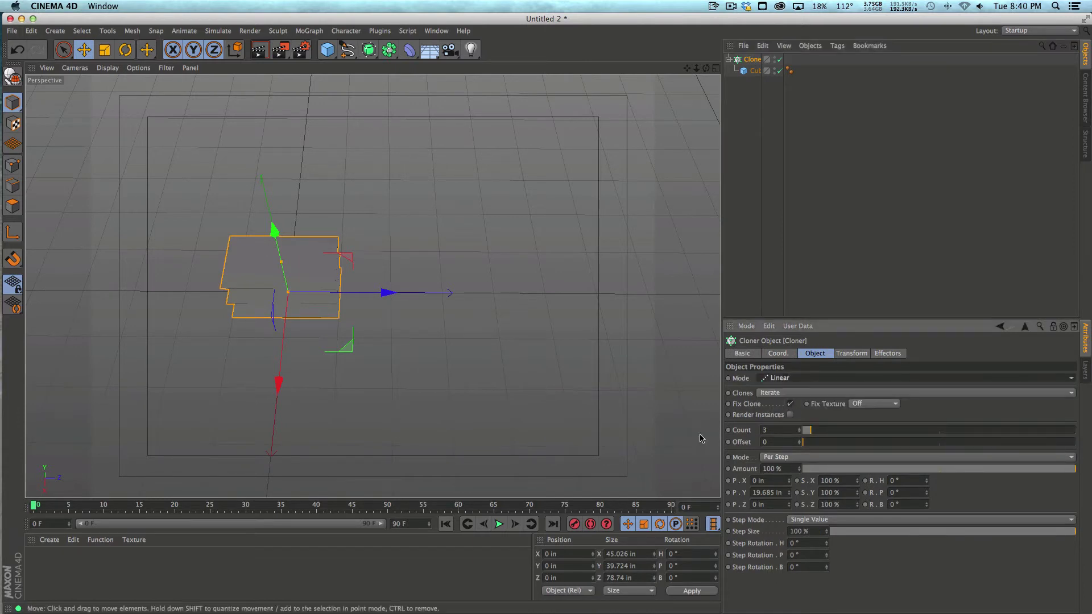
double_click(771, 493)
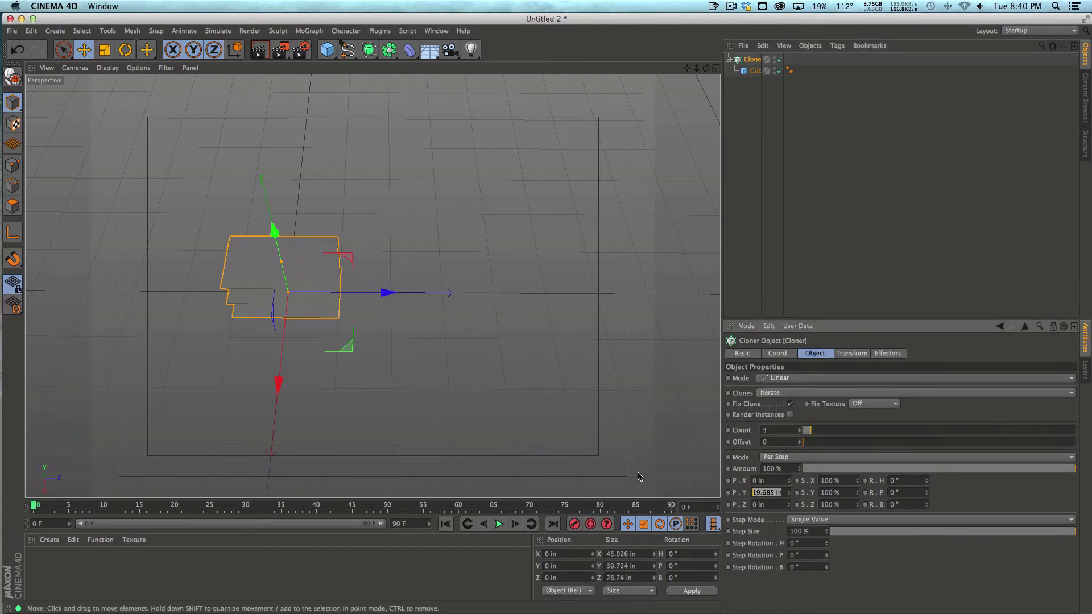
text(0)
key(Return)
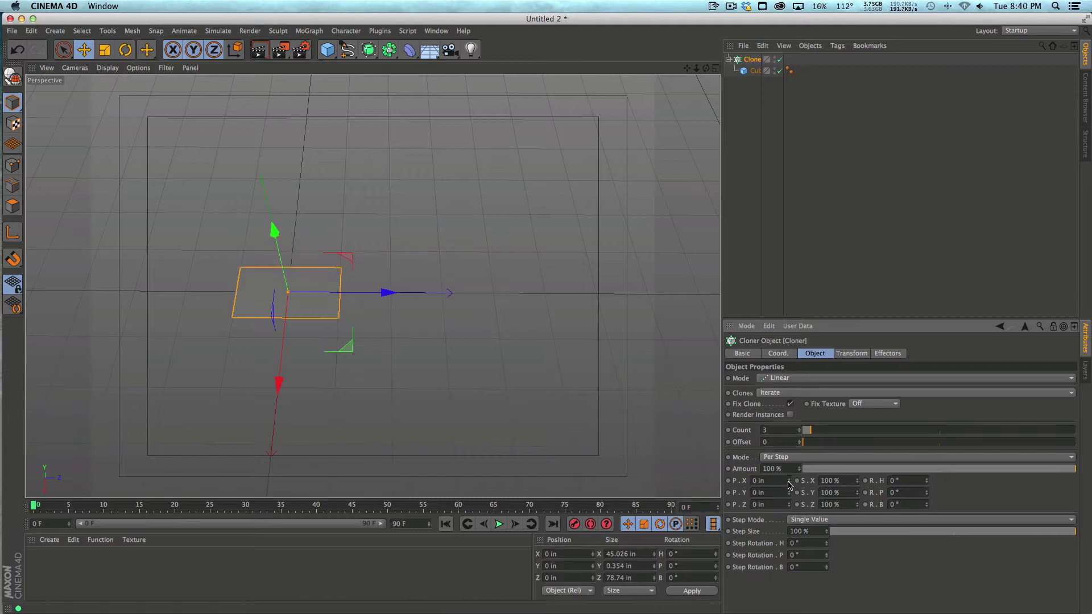
drag(789, 481, 788, 449)
key(super+z)
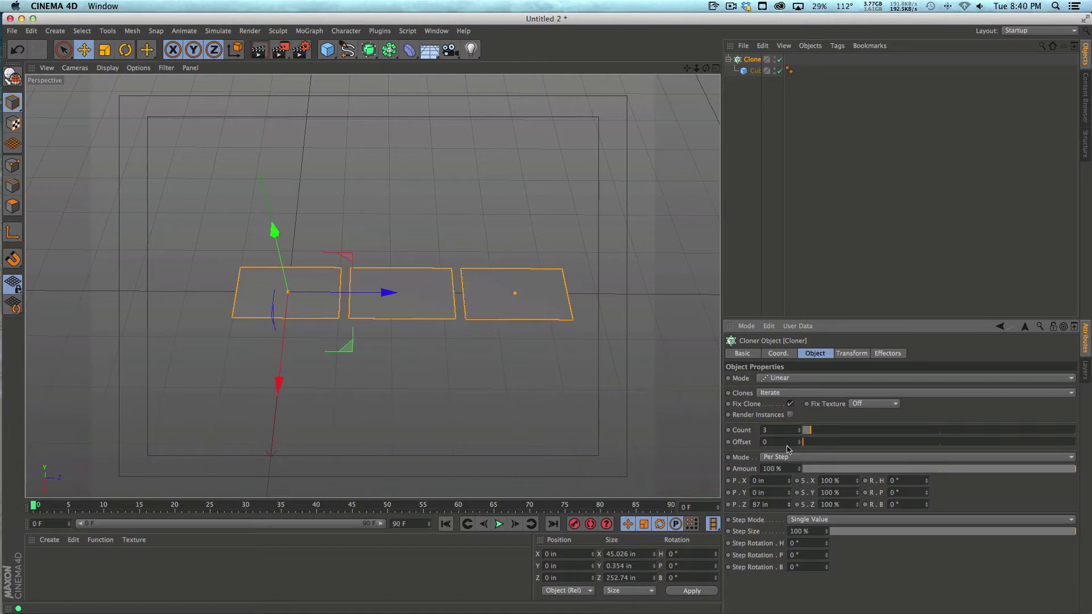
click(787, 430)
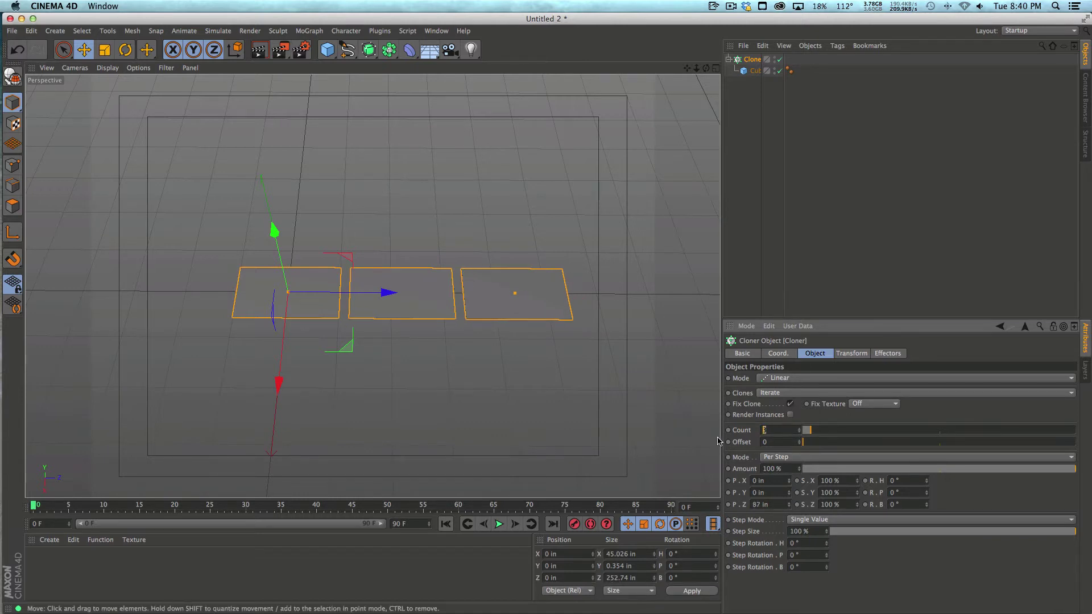
text(6)
key(Return)
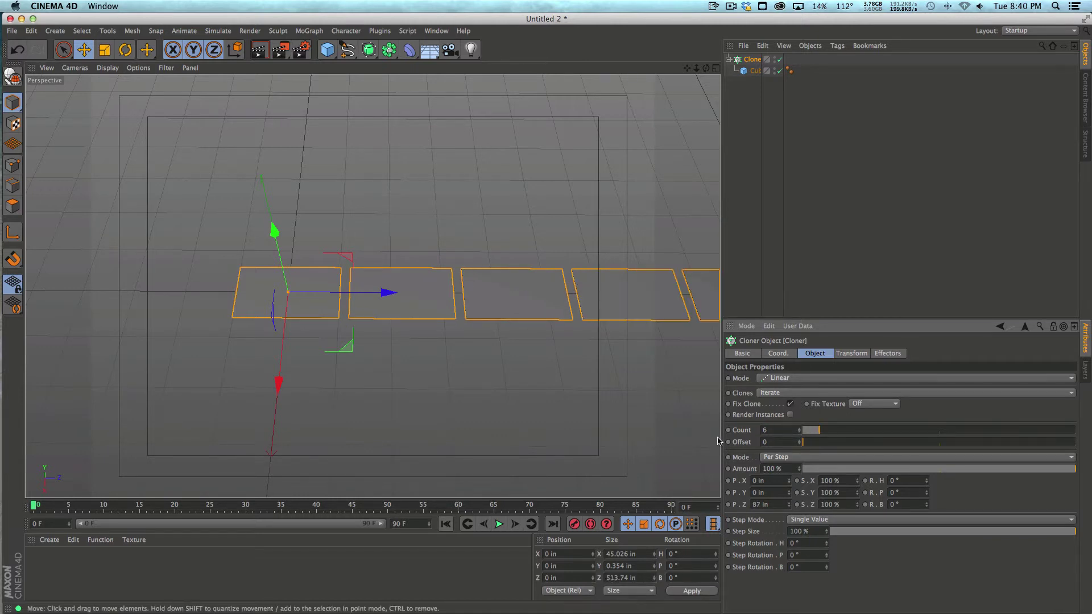
Step: Set the Cloner's Z spacing to about 79 in, giving a 474.74-in strip
alt+right_drag(520, 258, 451, 275)
mouse_move(447, 285)
alt+middle_down()
mouse_move(341, 292)
mouse_move(332, 314)
alt+middle_up()
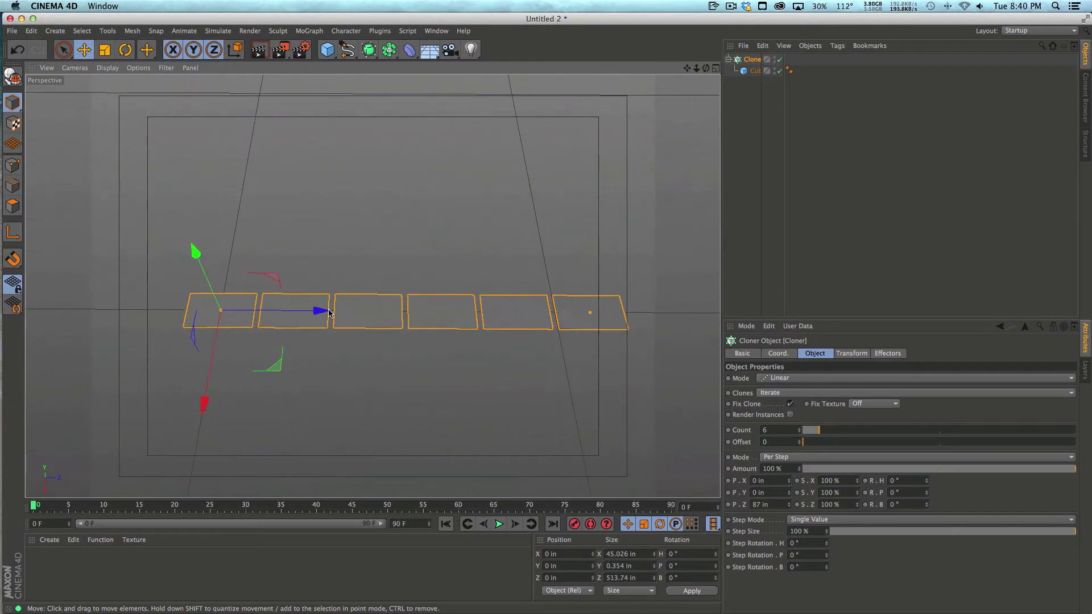
alt+drag(334, 322, 337, 337)
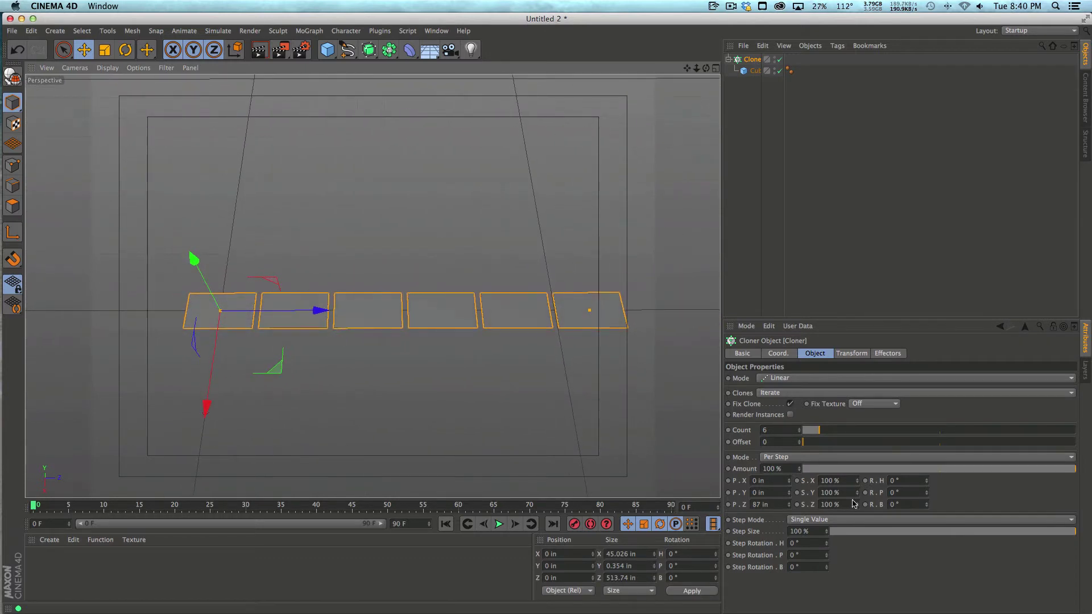
drag(789, 506, 789, 515)
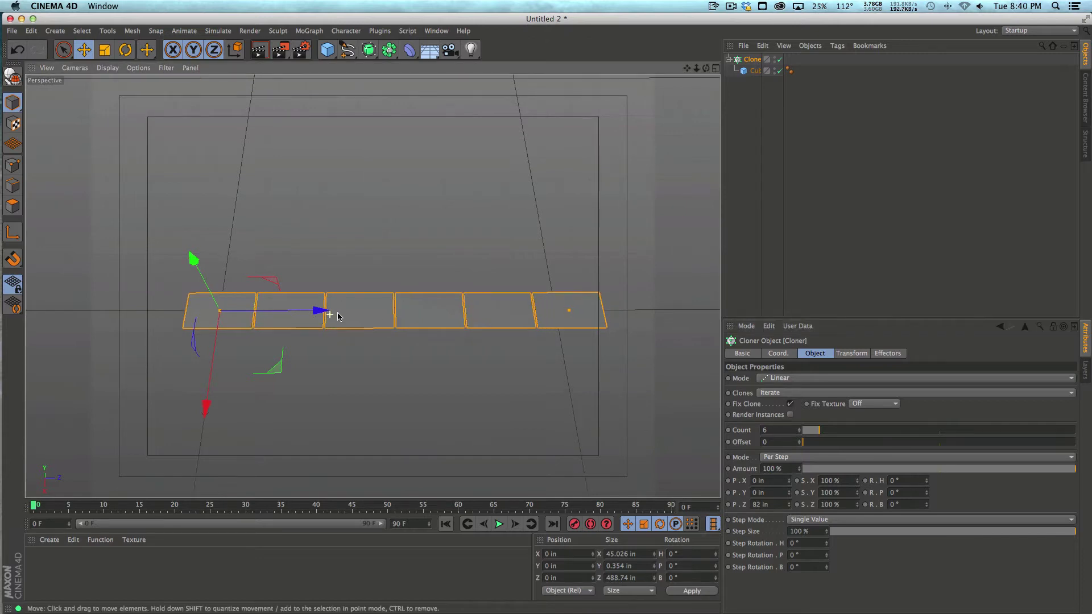
scroll(329, 312, up, 8)
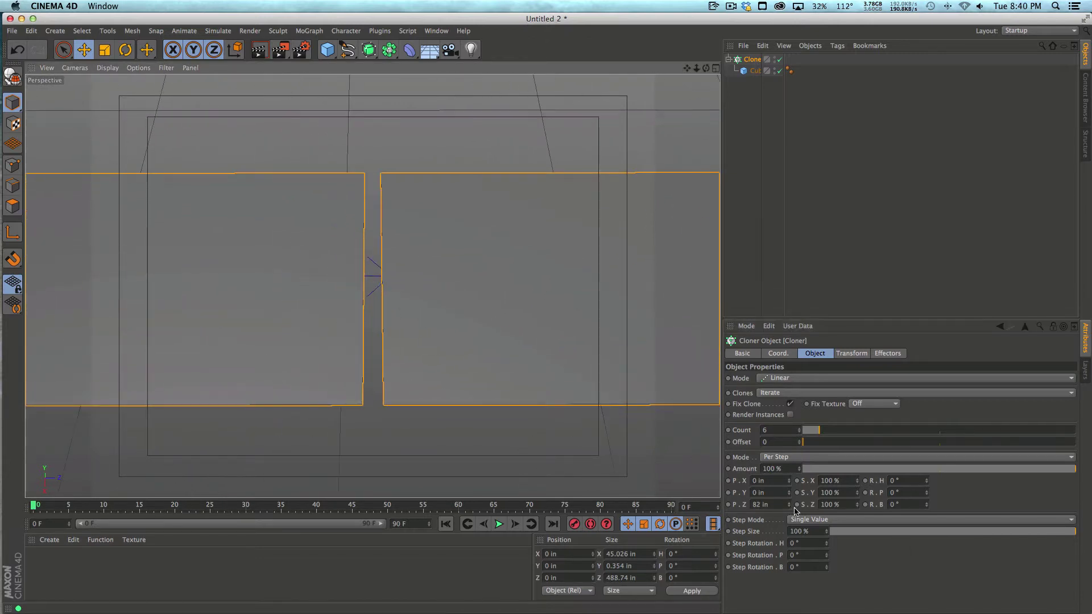
drag(789, 506, 791, 510)
click(773, 505)
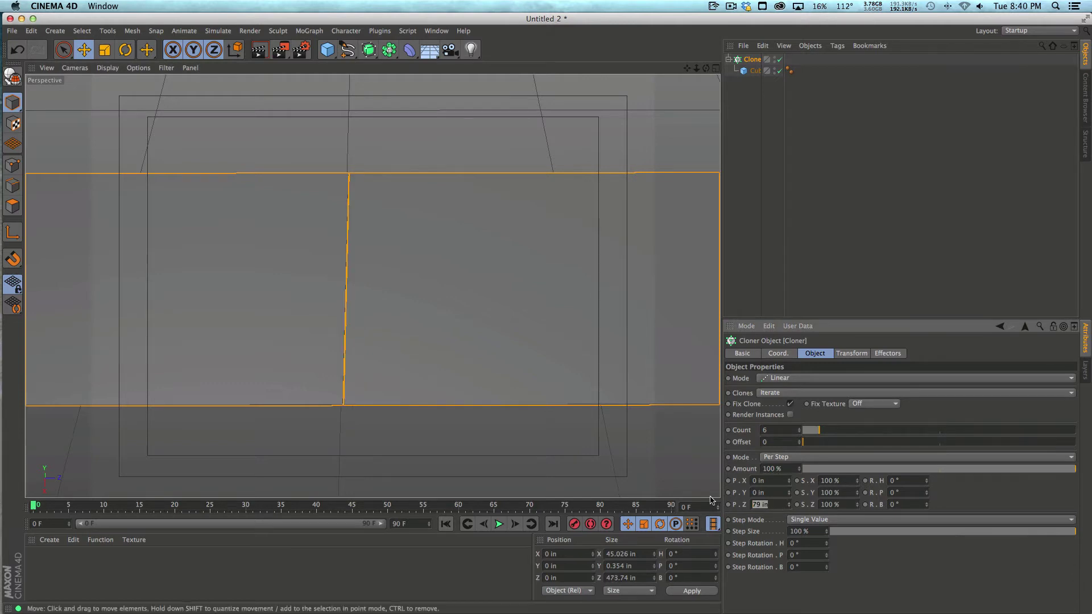
text(79)
alt+drag(460, 331, 509, 288)
alt+right_drag(510, 288, 391, 295)
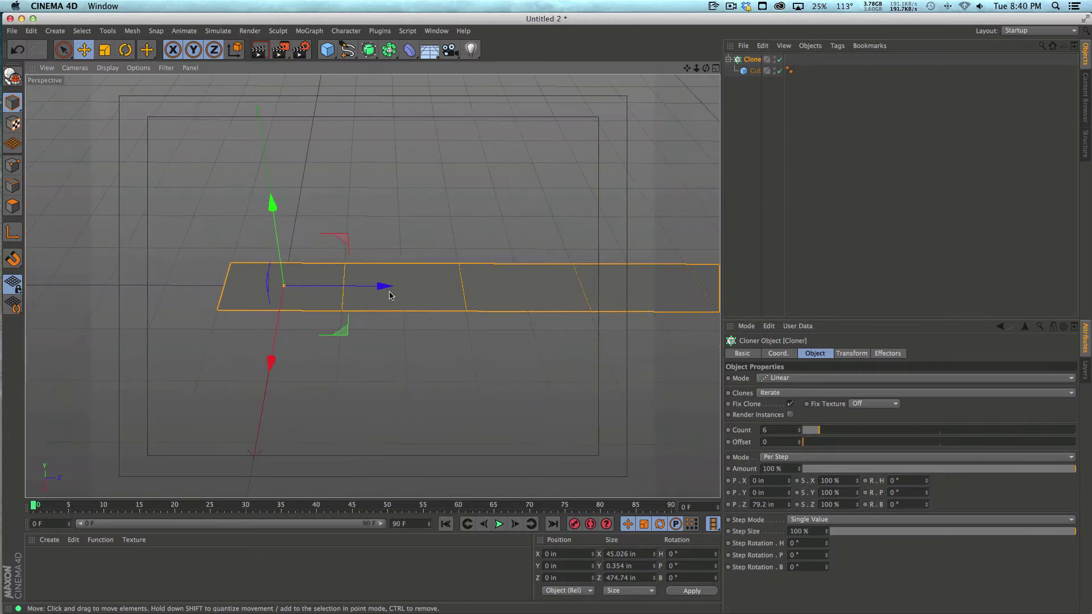
alt+drag(390, 295, 419, 290)
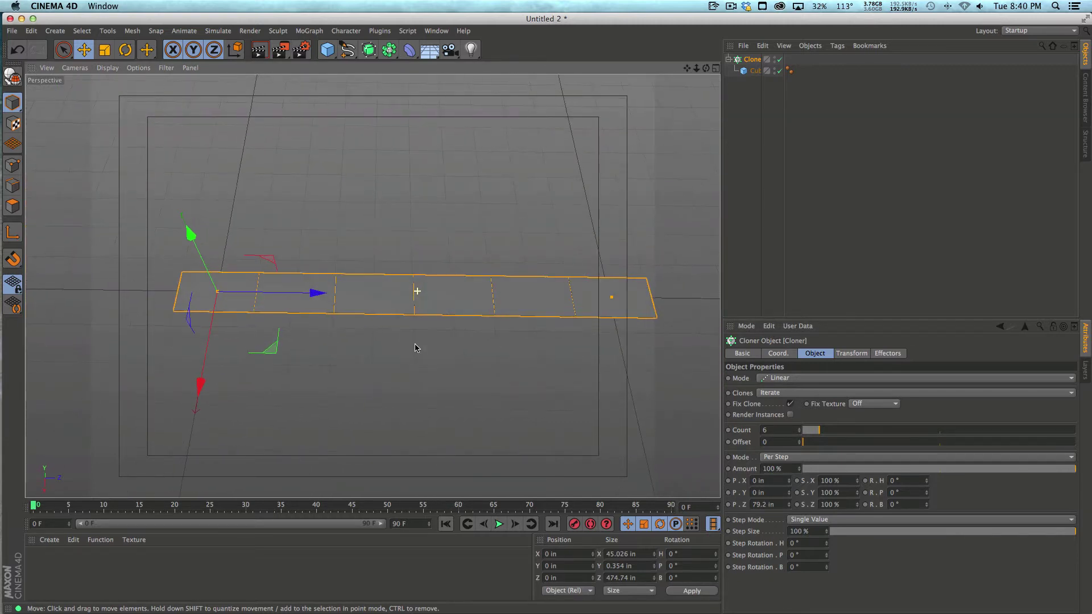
click(742, 95)
Step: Duplicate the row Cloner to make a second shingle row
click(753, 60)
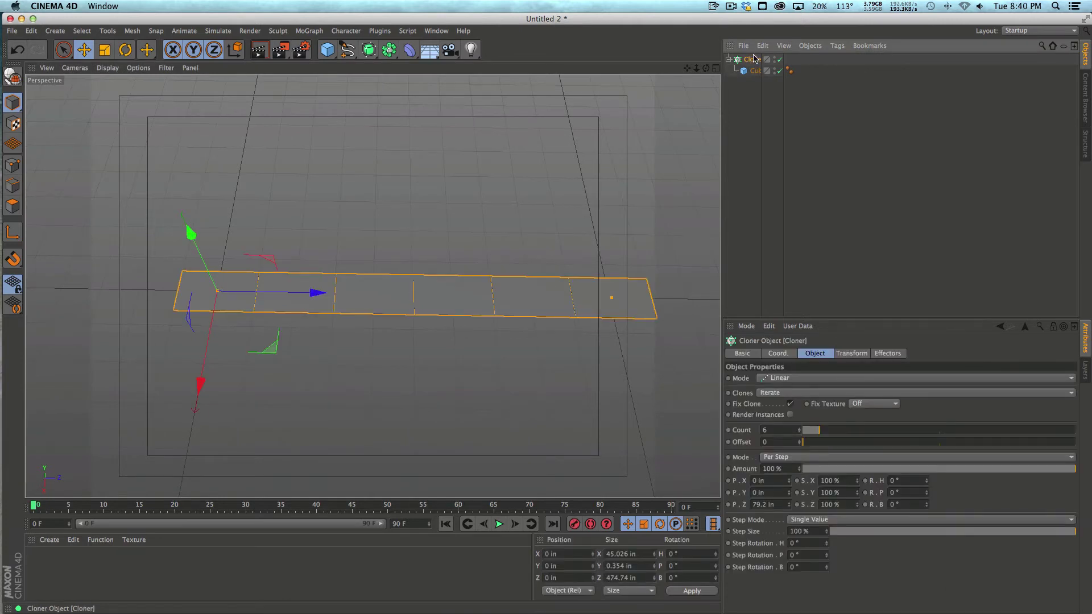
key(super+c)
key(super+v)
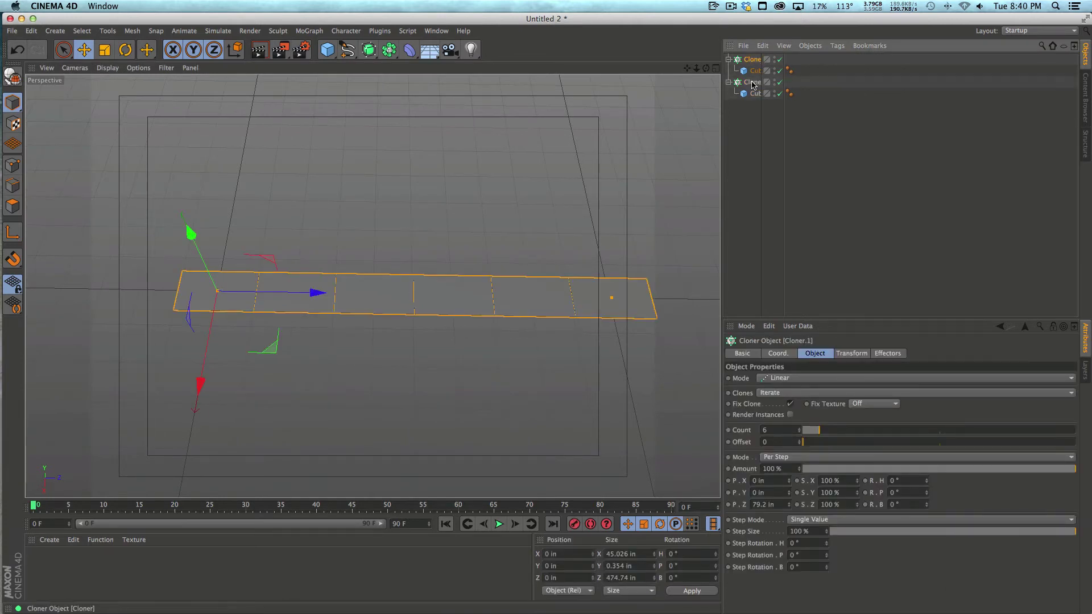
click(753, 83)
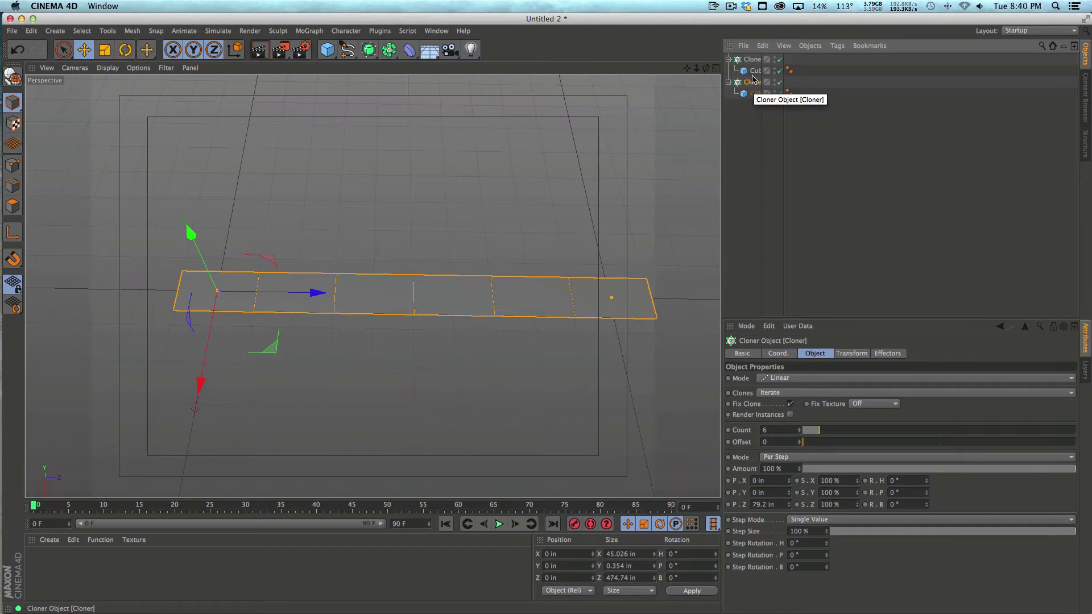
click(752, 141)
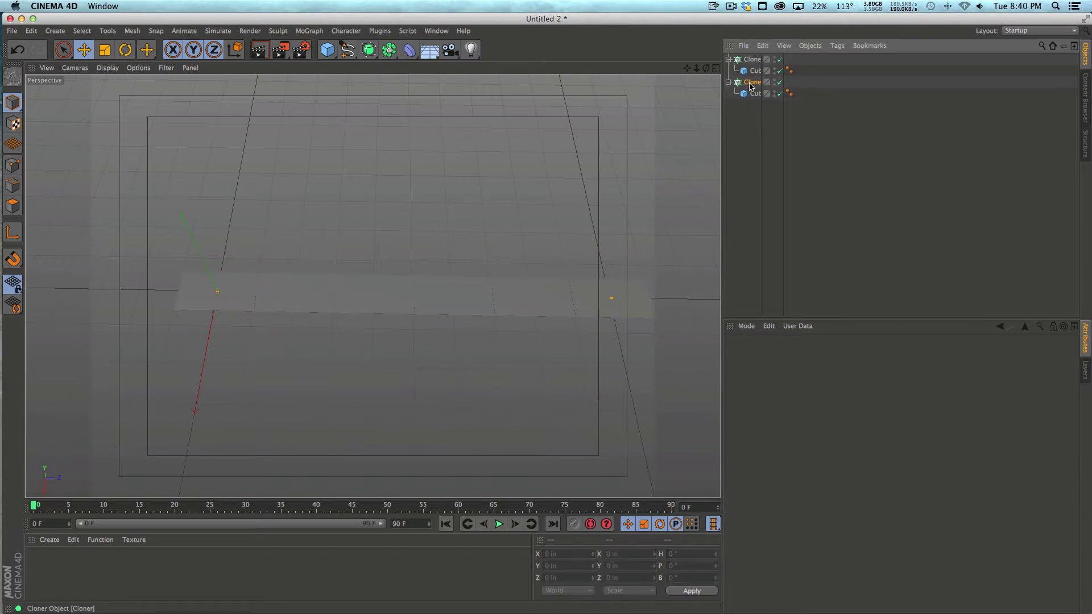
click(751, 83)
key(super+v)
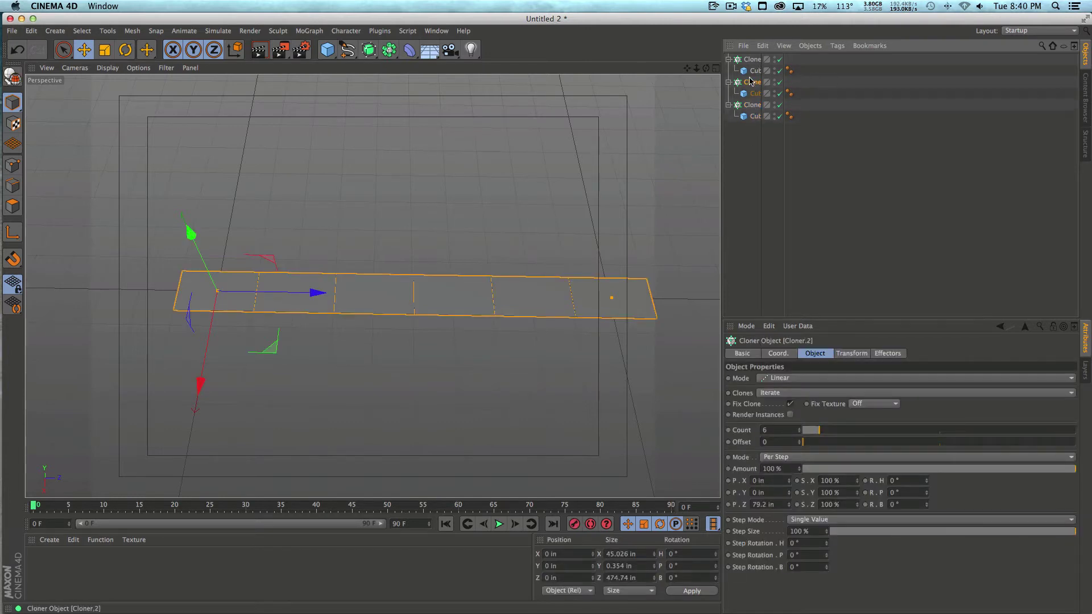
key(Delete)
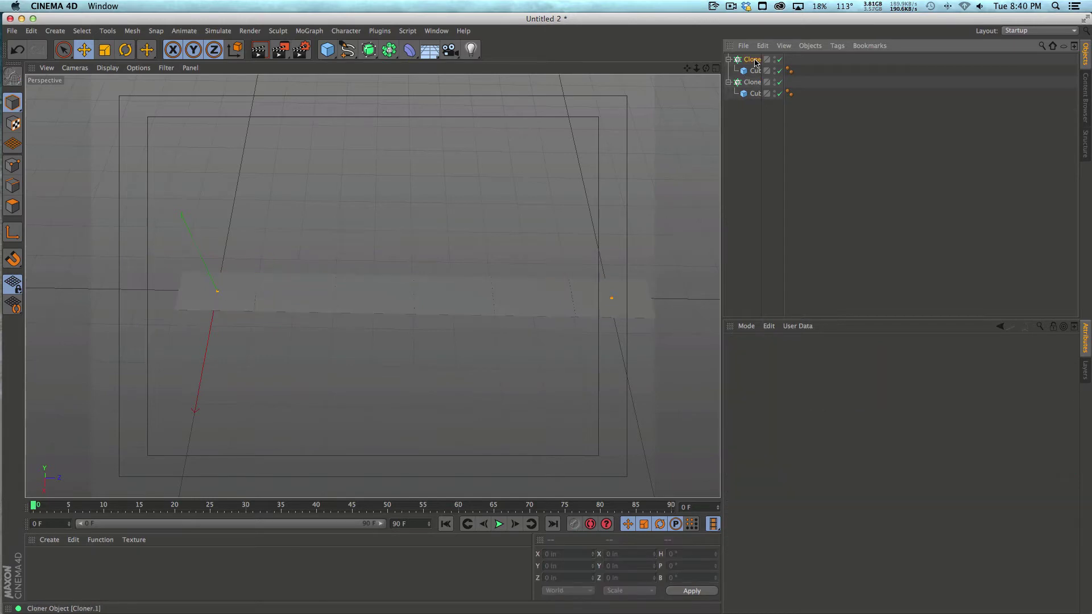
click(755, 60)
Step: Move the new row to X -40.017 in, Z 39.647 in, Y 0.46 in
mouse_move(206, 383)
alt+mouse_down()
mouse_move(419, 305)
mouse_move(475, 231)
mouse_move(660, 128)
alt+mouse_up()
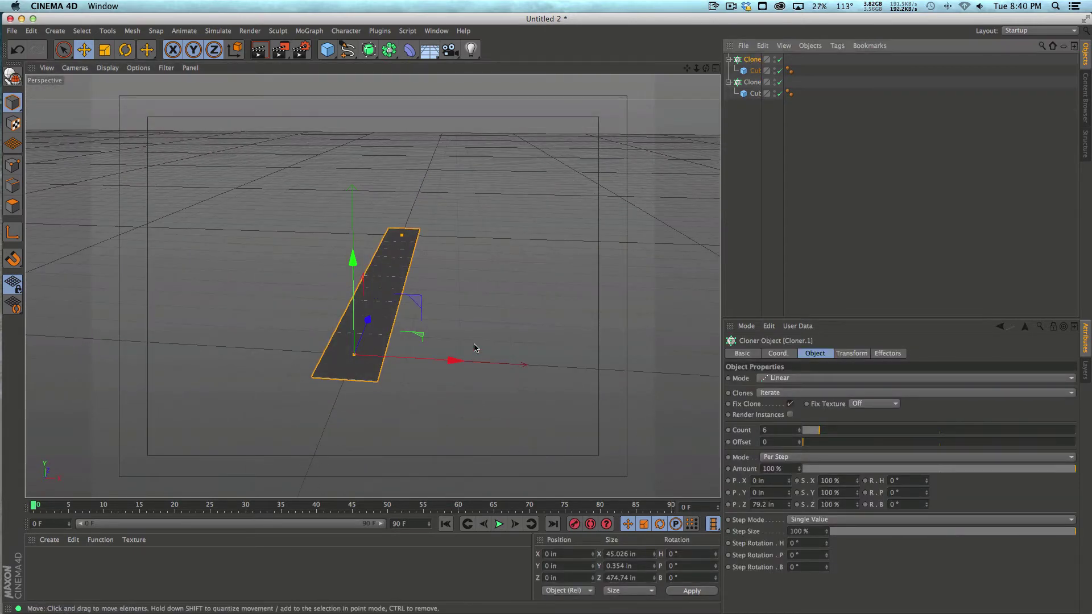
drag(454, 360, 247, 399)
scroll(387, 364, up, 10)
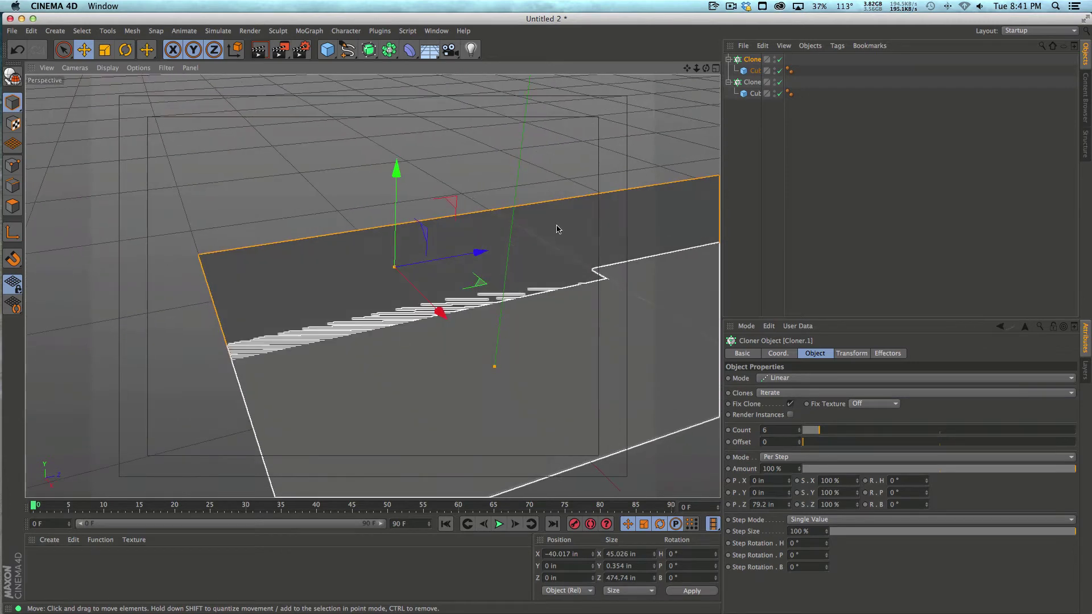
drag(480, 251, 622, 237)
alt+drag(688, 298, 602, 340)
alt+middle_drag(632, 305, 401, 339)
alt+drag(429, 331, 495, 364)
drag(549, 198, 640, 122)
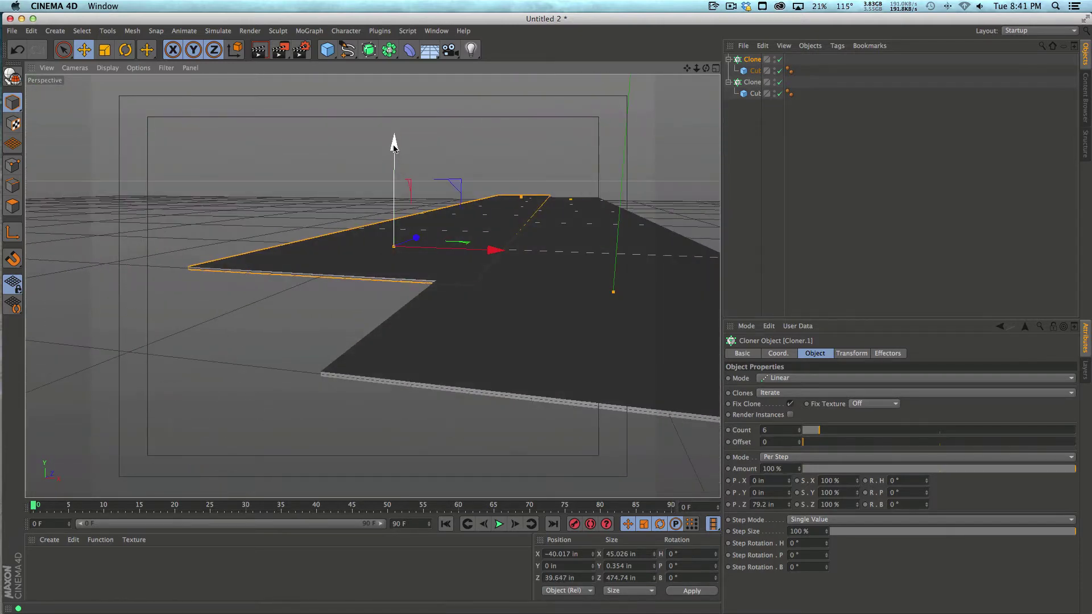
drag(394, 146, 395, 147)
mouse_move(567, 238)
alt+mouse_down()
mouse_move(529, 244)
mouse_move(541, 262)
mouse_move(502, 258)
mouse_move(390, 312)
mouse_move(416, 315)
alt+mouse_up()
scroll(520, 214, down, 8)
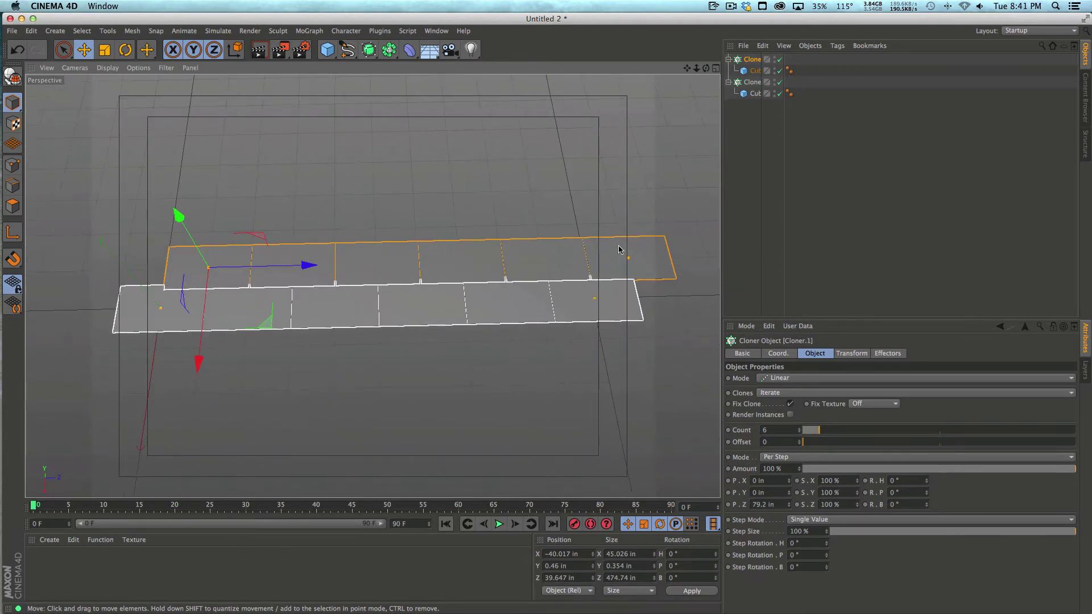
click(728, 82)
Step: Group both row Cloners under a Null with Alt+G
click(729, 59)
shift+click(754, 60)
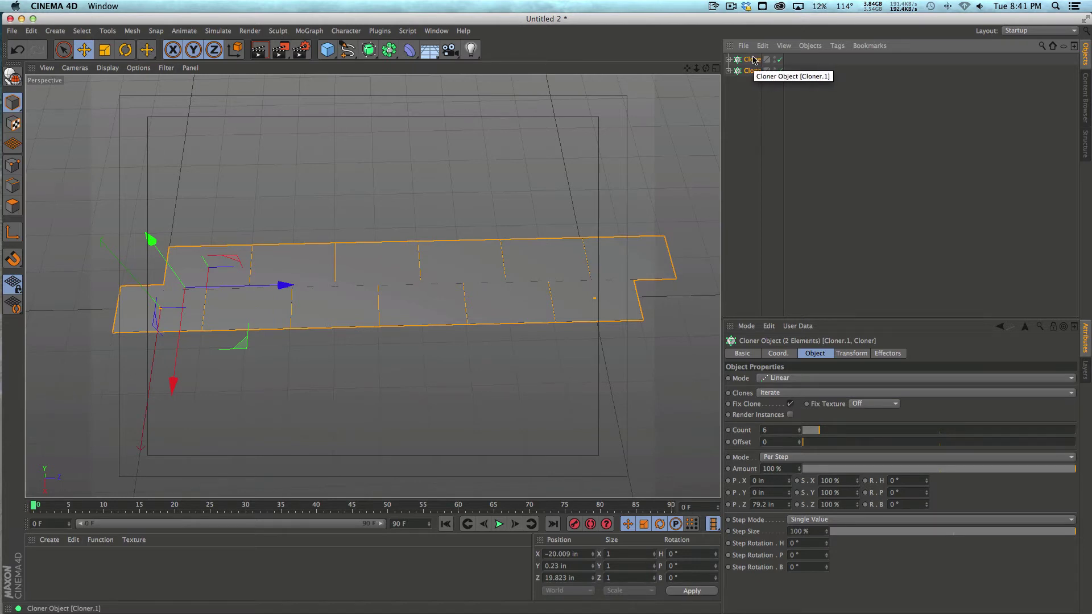
key(alt+g)
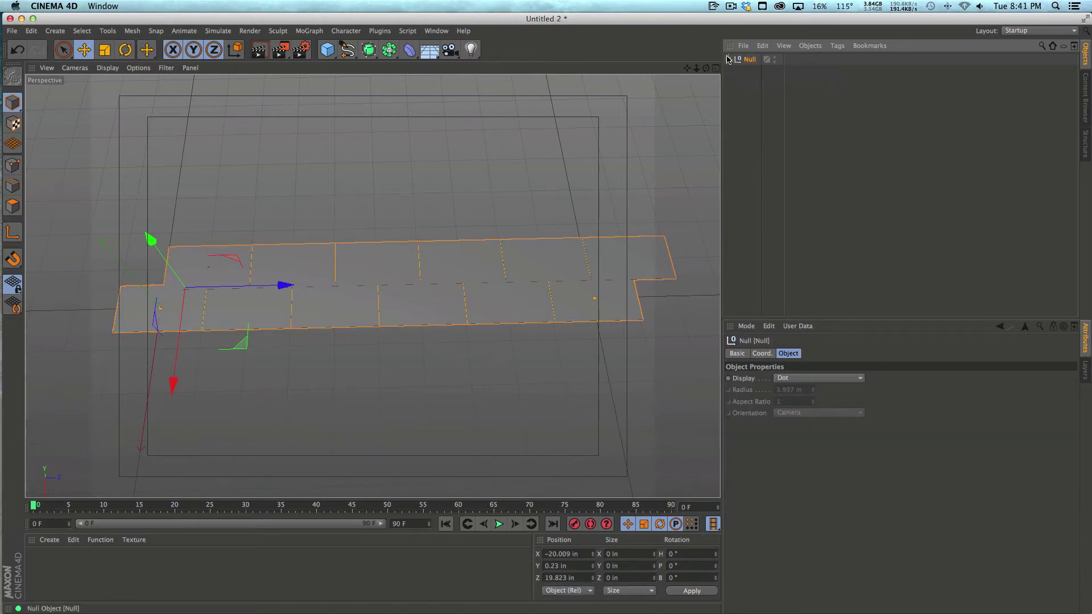
click(728, 59)
click(728, 60)
click(751, 85)
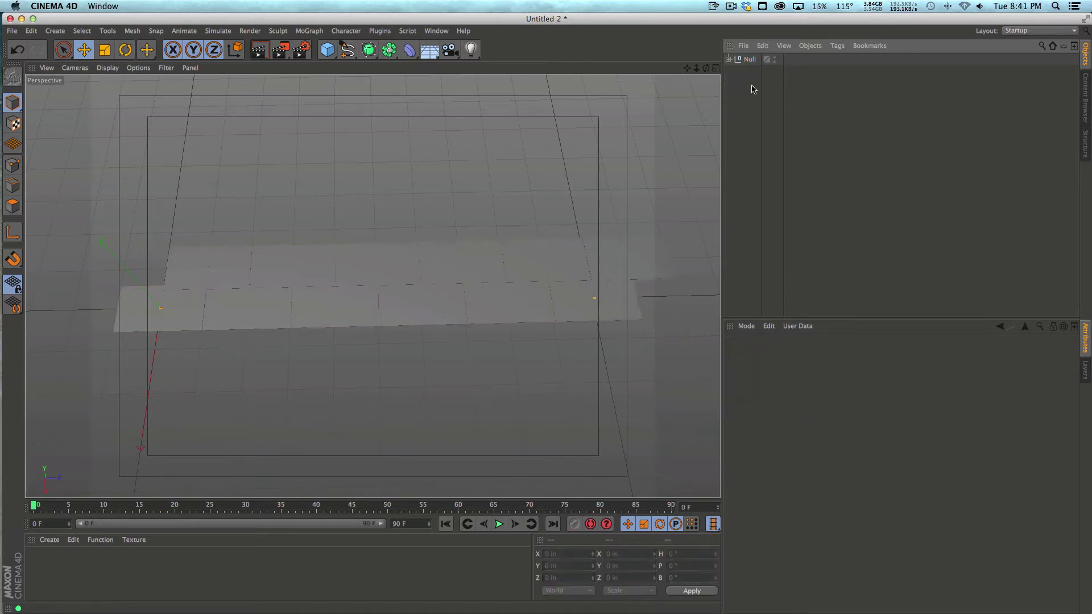
click(750, 61)
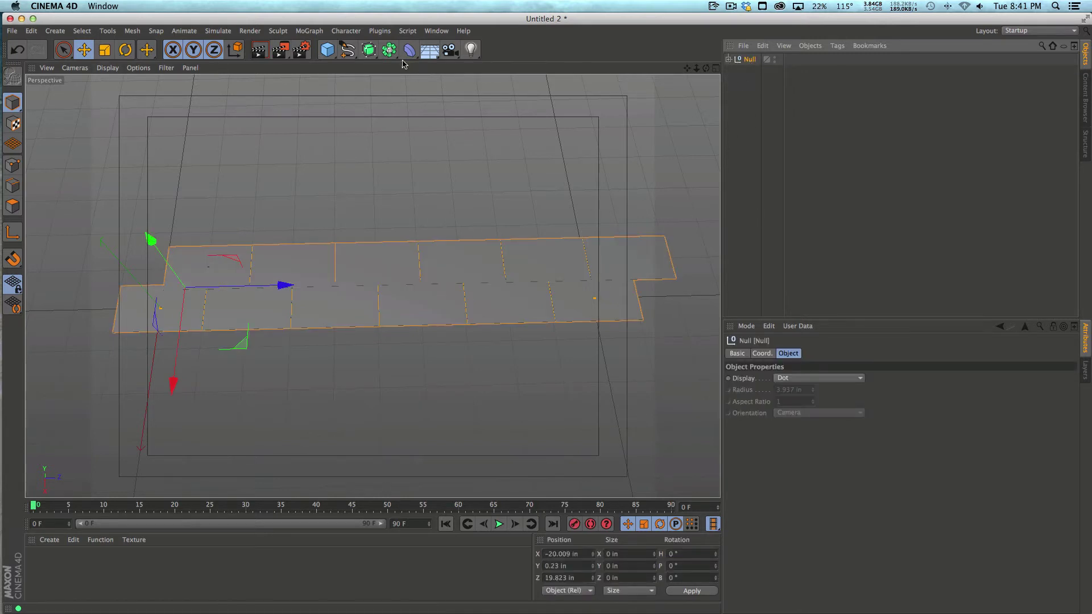
Step: Put the Null in a new Linear Cloner making 3 copies 19.685 in apart
click(310, 30)
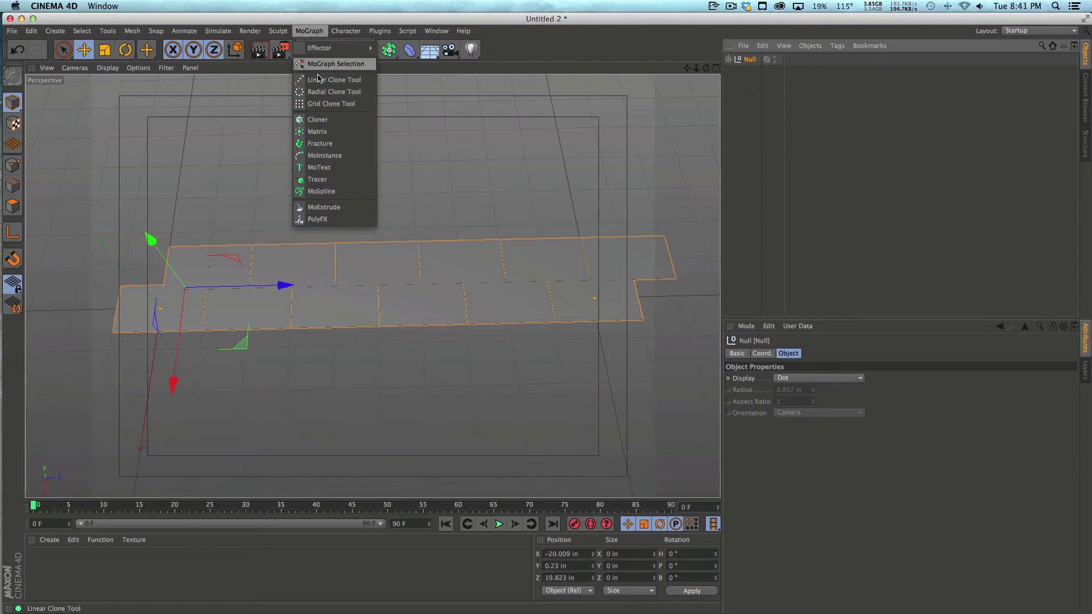
click(327, 120)
drag(749, 66, 751, 59)
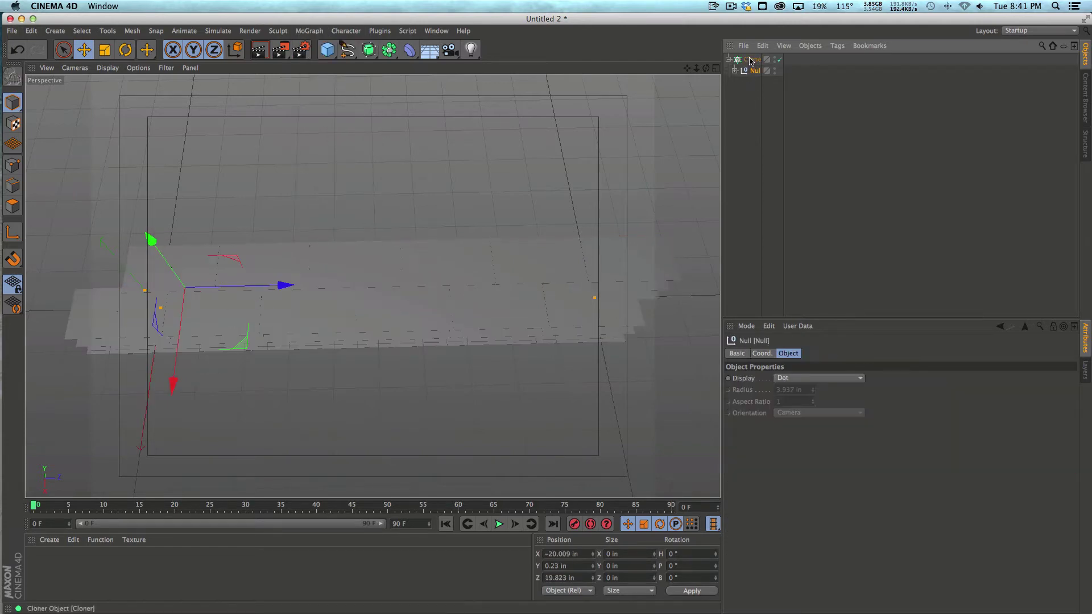
mouse_move(377, 305)
alt+mouse_down()
mouse_move(497, 263)
mouse_move(352, 373)
mouse_move(480, 260)
alt+mouse_up()
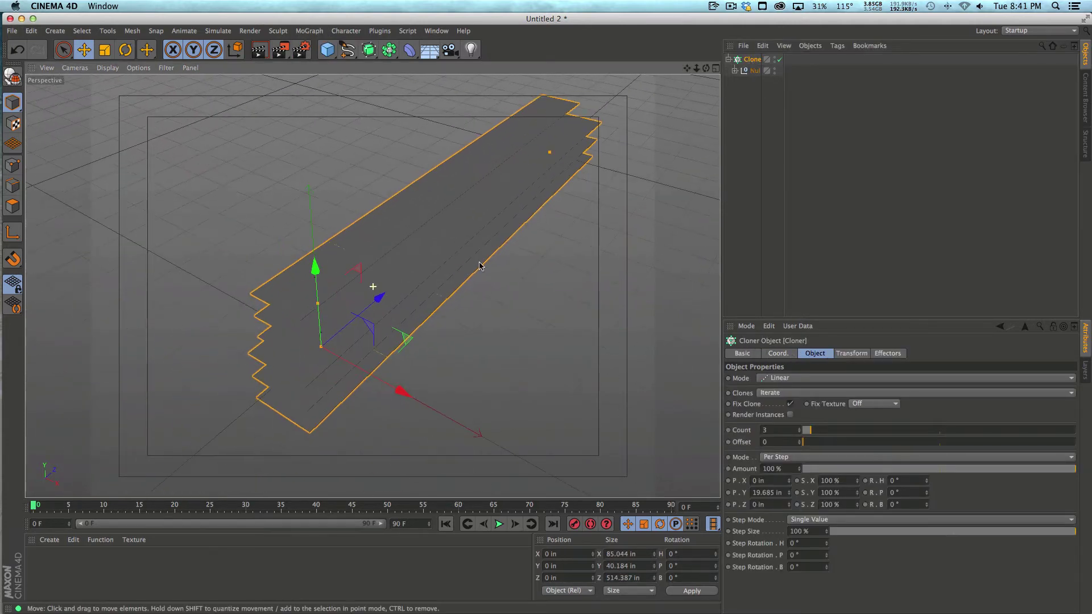
click(734, 71)
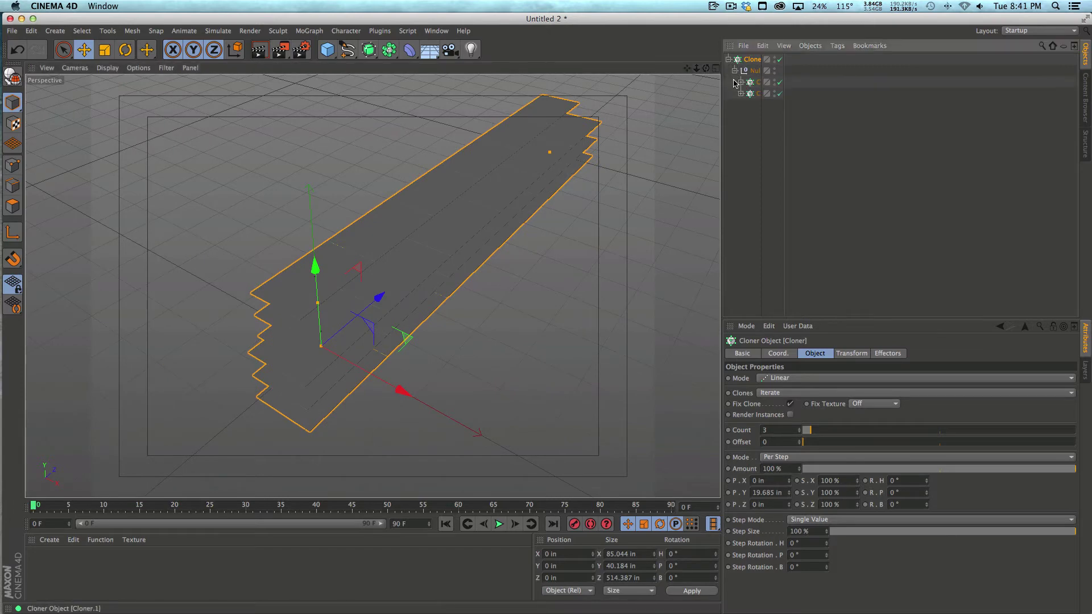
click(806, 379)
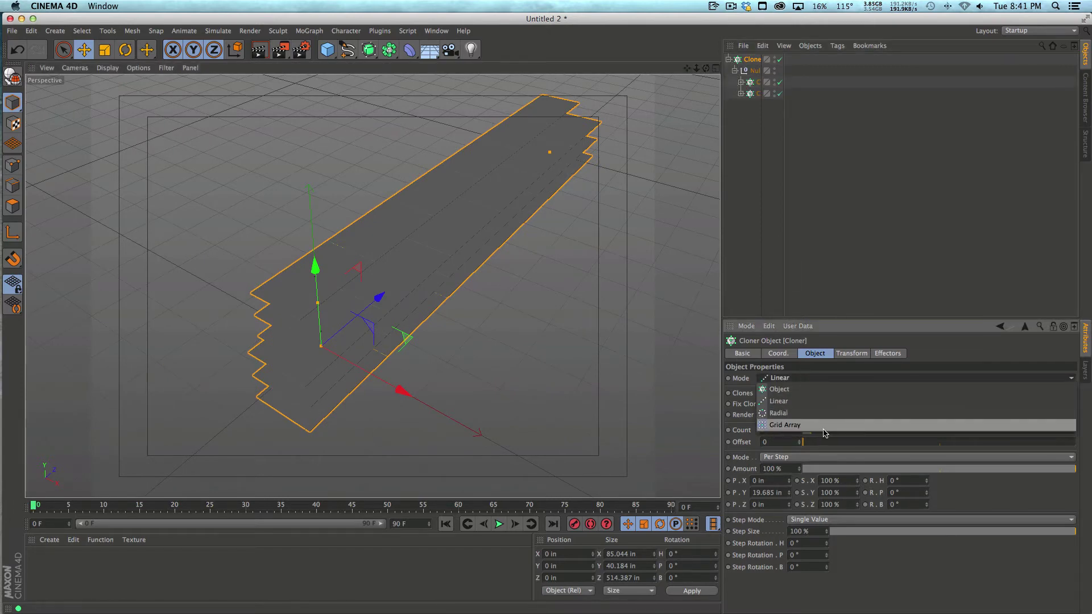
click(828, 433)
click(597, 354)
alt+drag(302, 351, 367, 291)
alt+middle_drag(271, 398, 360, 340)
mouse_move(361, 340)
alt+mouse_down()
mouse_move(428, 317)
mouse_move(419, 239)
mouse_move(480, 233)
mouse_move(500, 251)
mouse_move(439, 271)
mouse_move(285, 261)
mouse_move(234, 275)
alt+mouse_up()
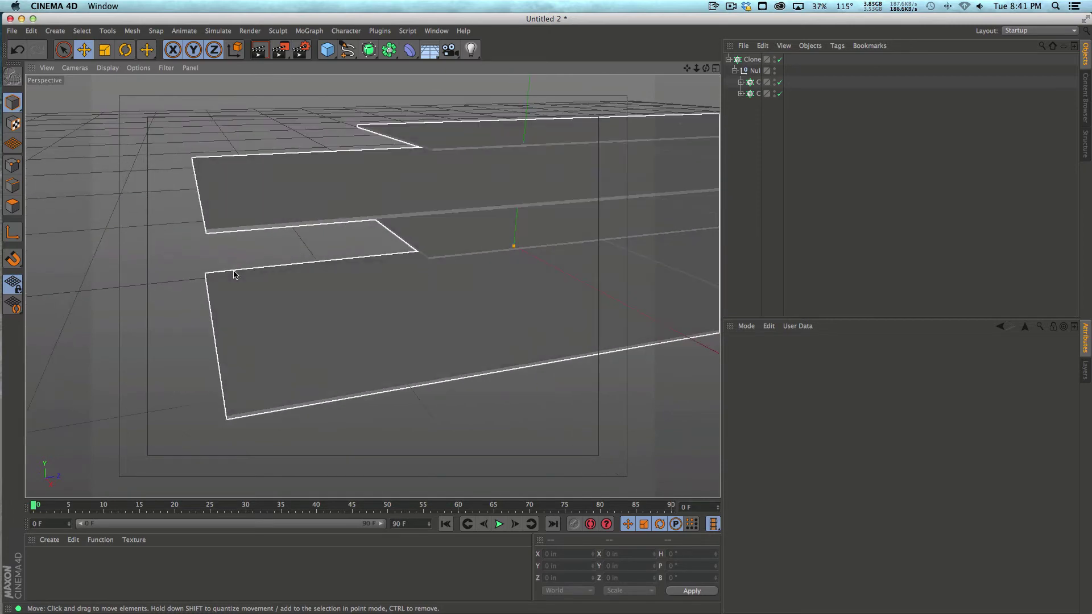
alt+drag(446, 298, 448, 273)
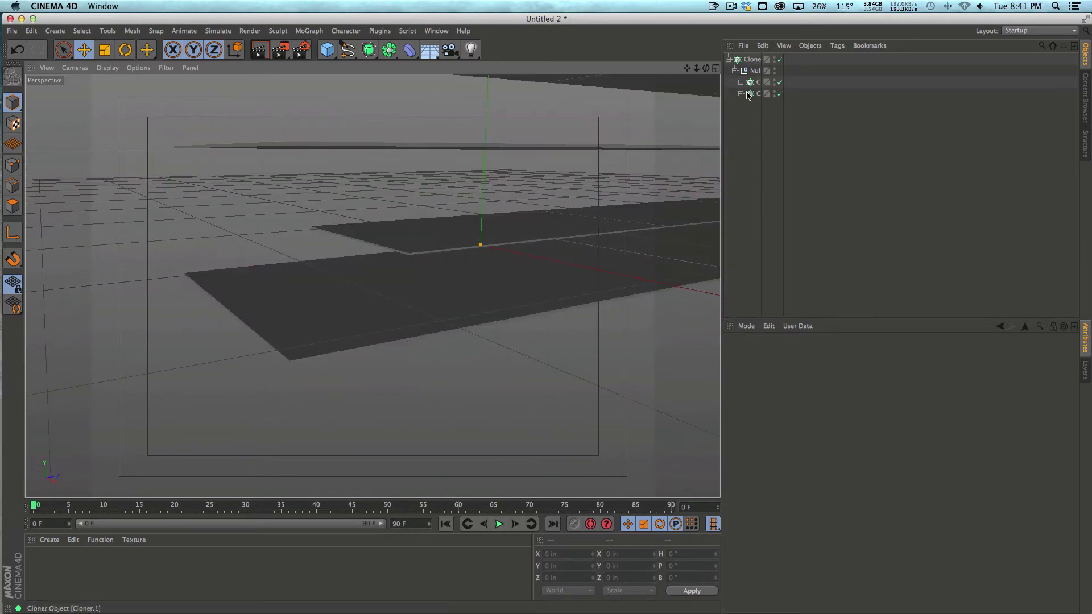
click(741, 94)
mouse_move(639, 283)
alt+mouse_down()
mouse_move(378, 349)
mouse_move(335, 323)
mouse_move(462, 305)
alt+mouse_up()
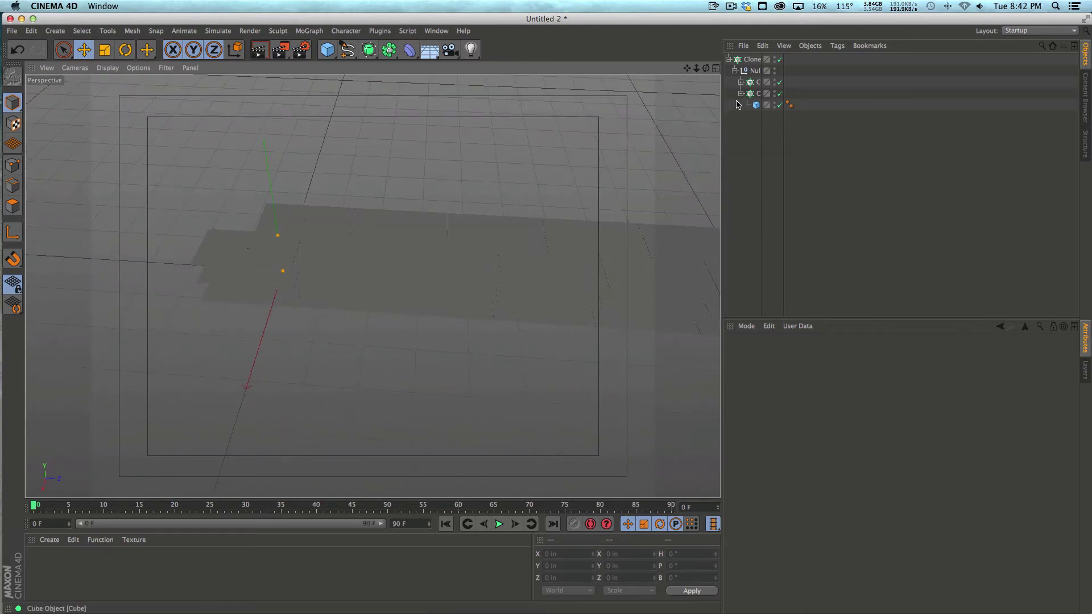
mouse_move(352, 269)
alt+mouse_down()
mouse_move(434, 196)
mouse_move(356, 291)
mouse_move(437, 277)
alt+mouse_up()
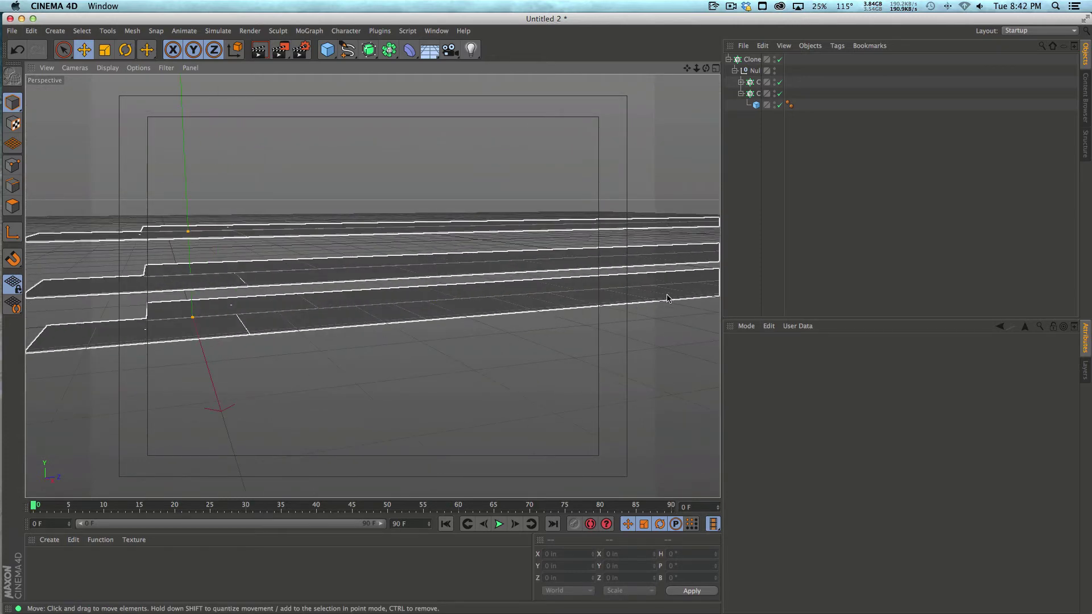
alt+drag(524, 255, 468, 356)
alt+middle_drag(511, 315, 455, 284)
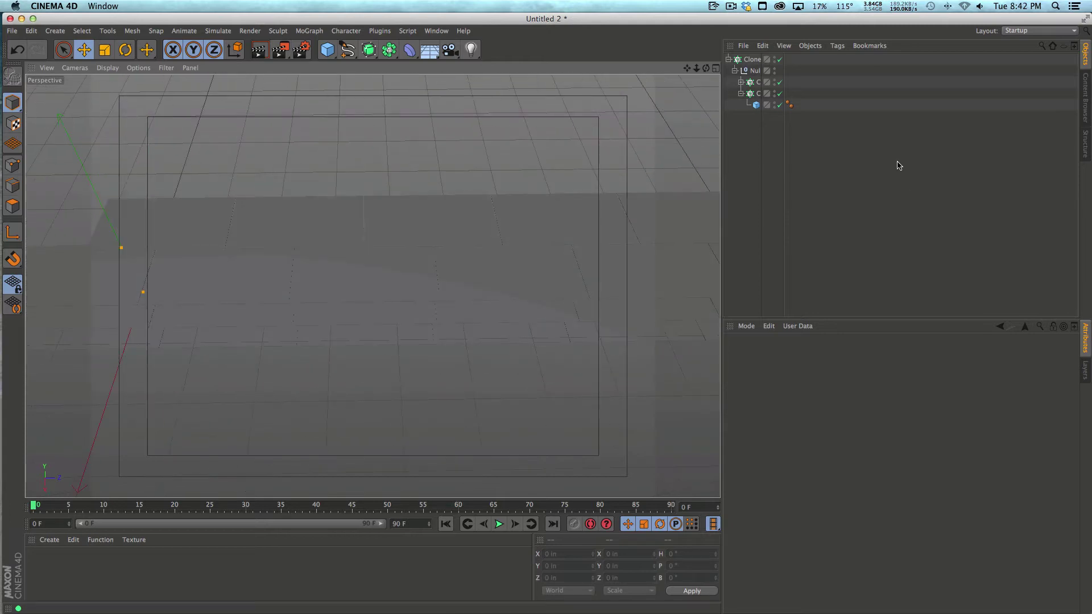
click(756, 71)
Step: Set the outer Cloner's P.Y to 0 in and P.X to -85 in
click(753, 63)
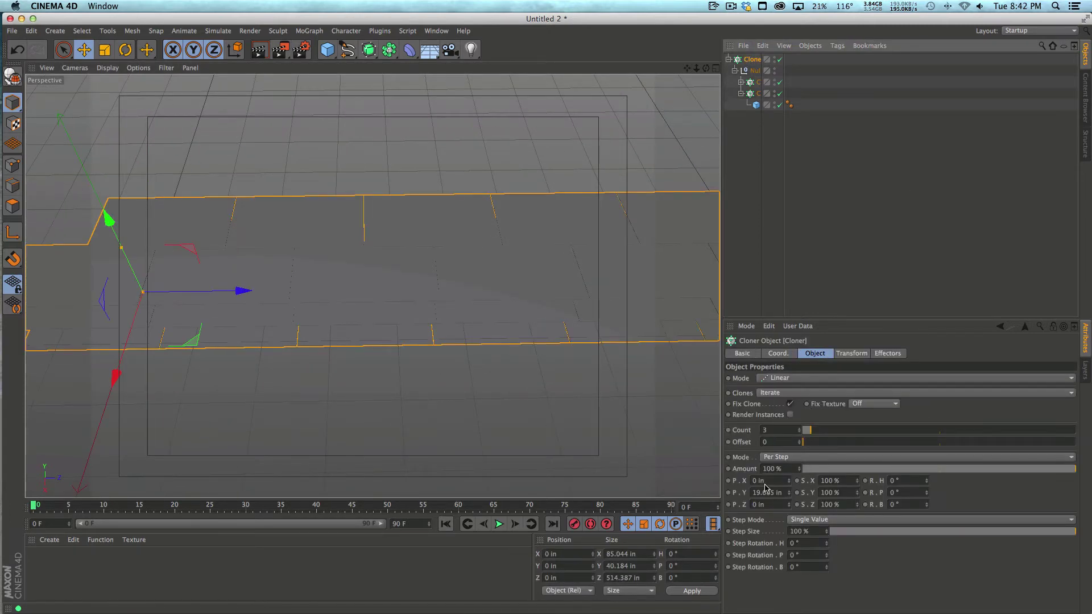
drag(785, 492, 701, 486)
text(0)
key(Return)
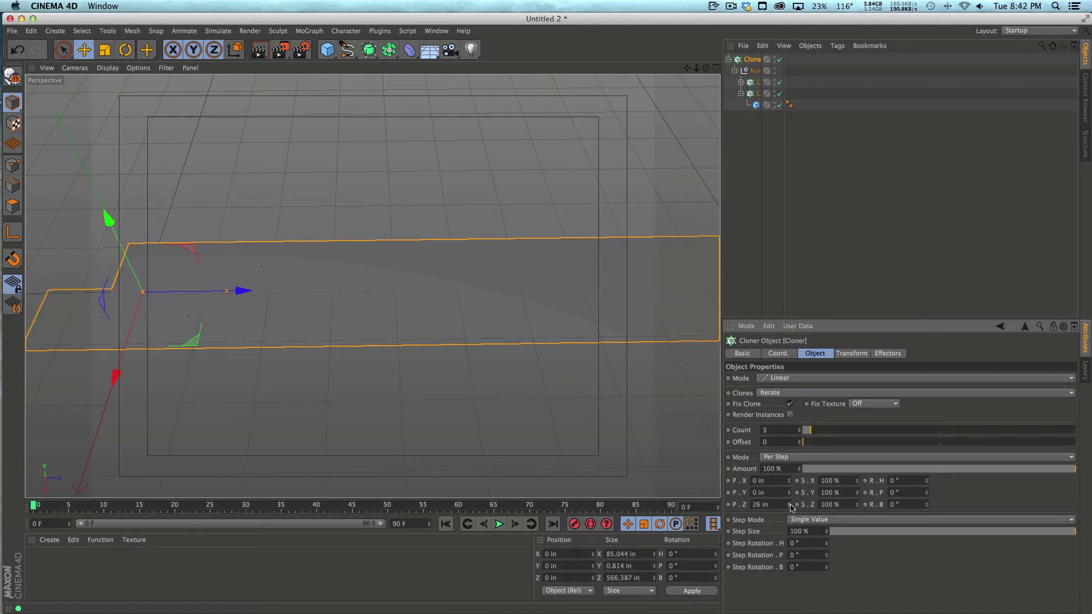
drag(790, 481, 731, 481)
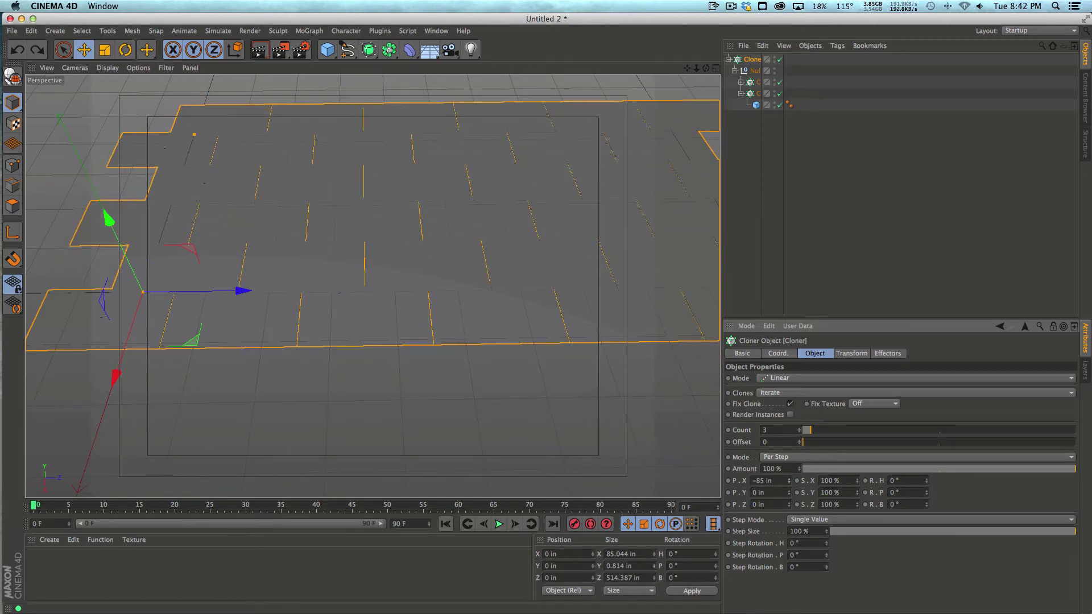
alt+middle_drag(348, 266, 436, 275)
alt+drag(433, 275, 512, 319)
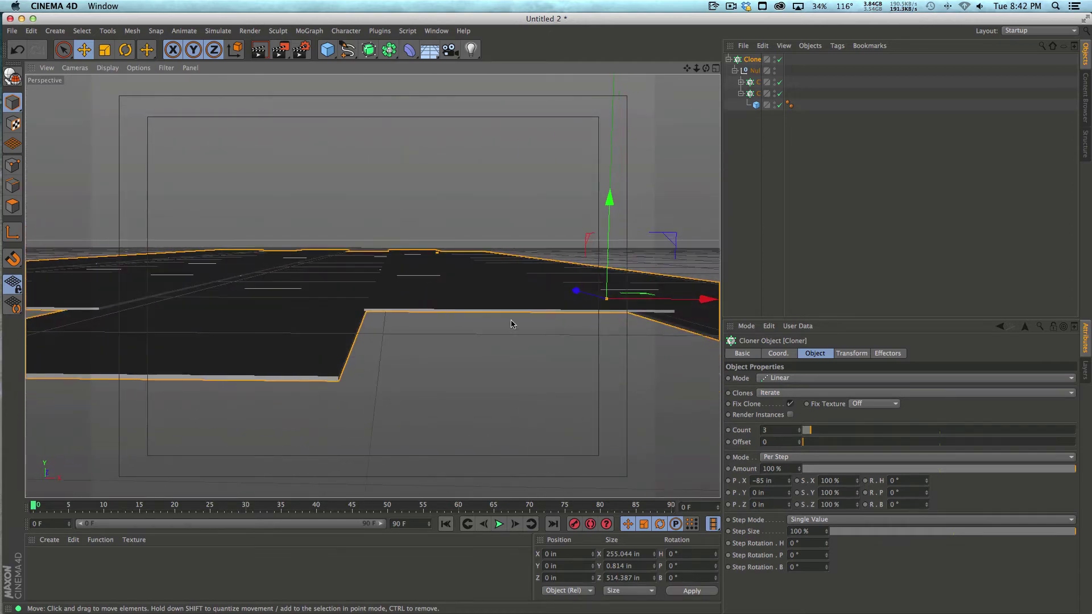
click(853, 354)
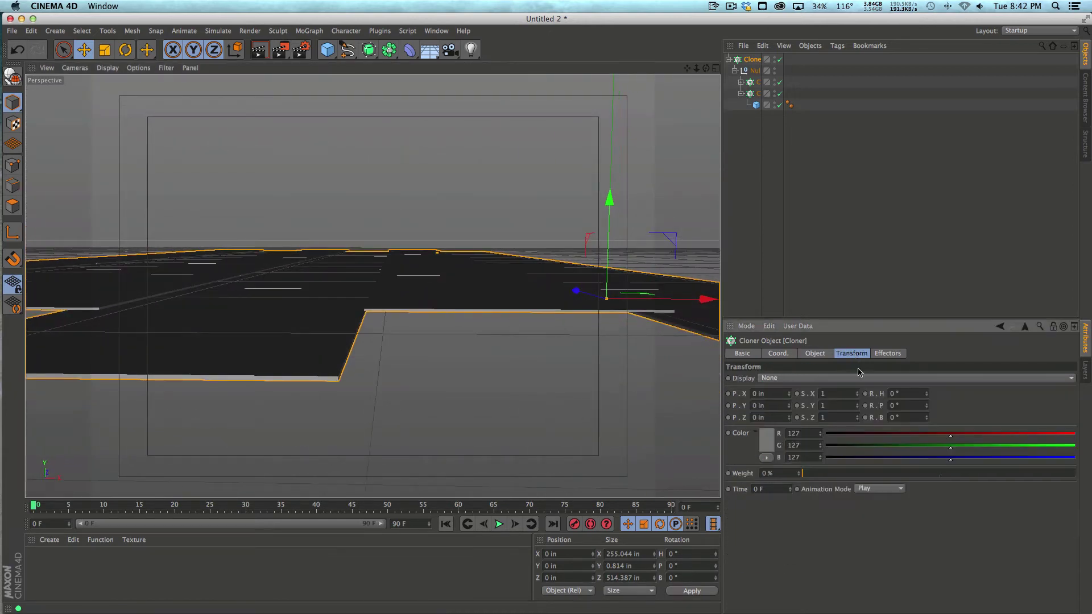
Step: Try raising and pitching the clones in the Transform tab, then undo both changes
click(789, 405)
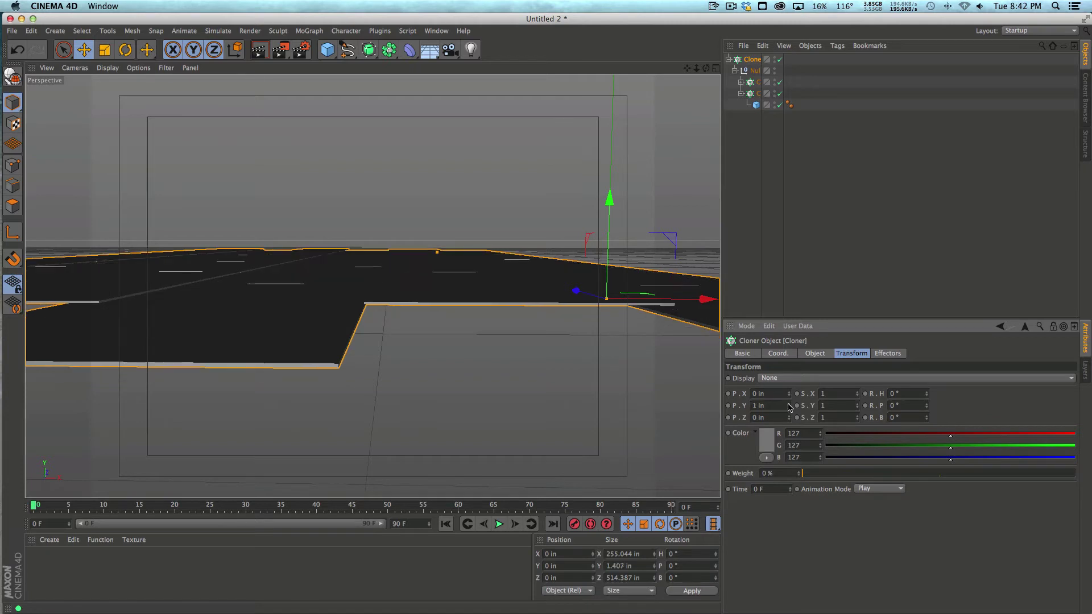
alt+drag(653, 336, 481, 313)
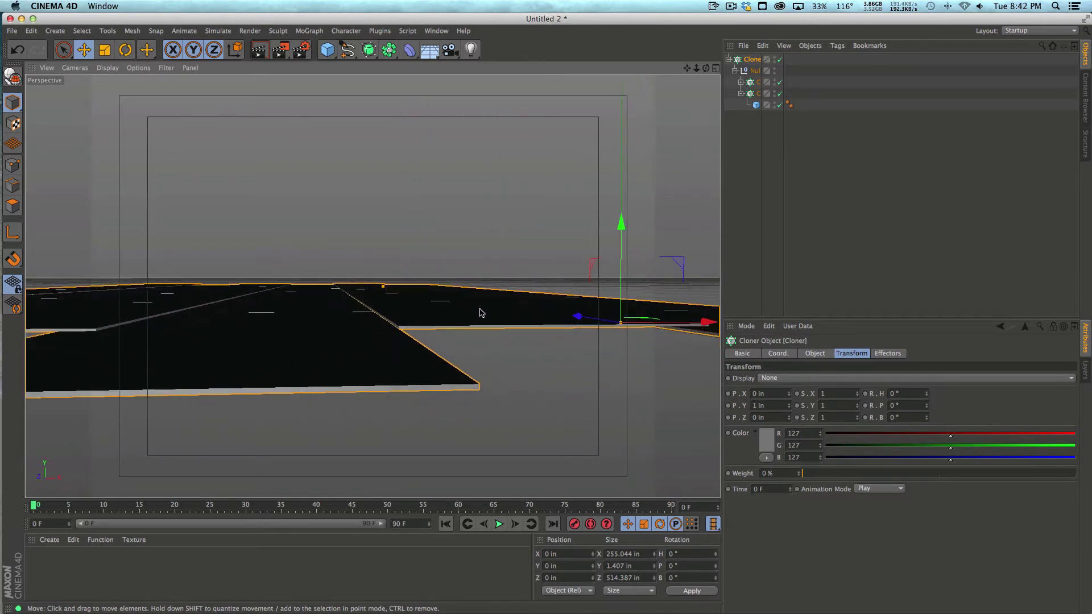
drag(788, 405, 789, 408)
key(super+z)
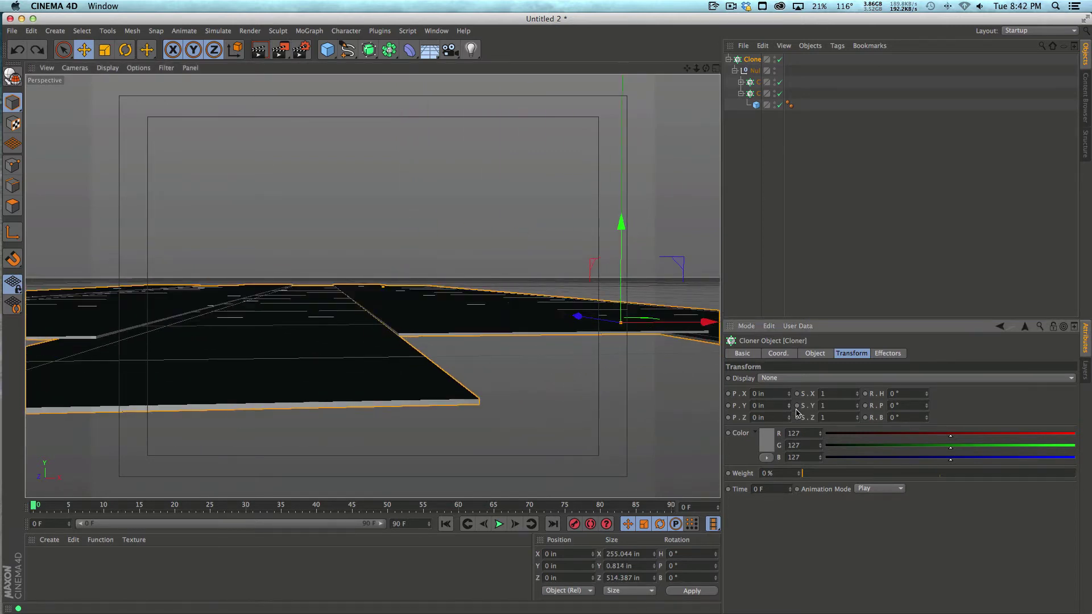
click(926, 408)
key(super+z)
Step: Set the clones' bank rotation R.B to -1°, making the sheet 1.379 in tall
click(927, 417)
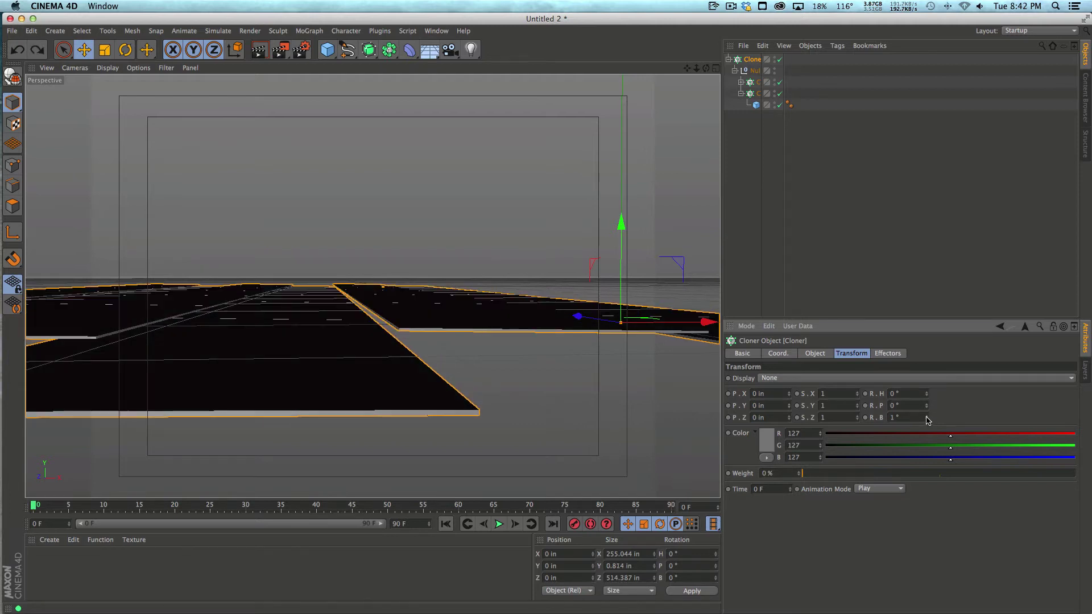
click(927, 421)
drag(928, 424, 927, 424)
text(3)
drag(470, 314, 371, 284)
double_click(899, 419)
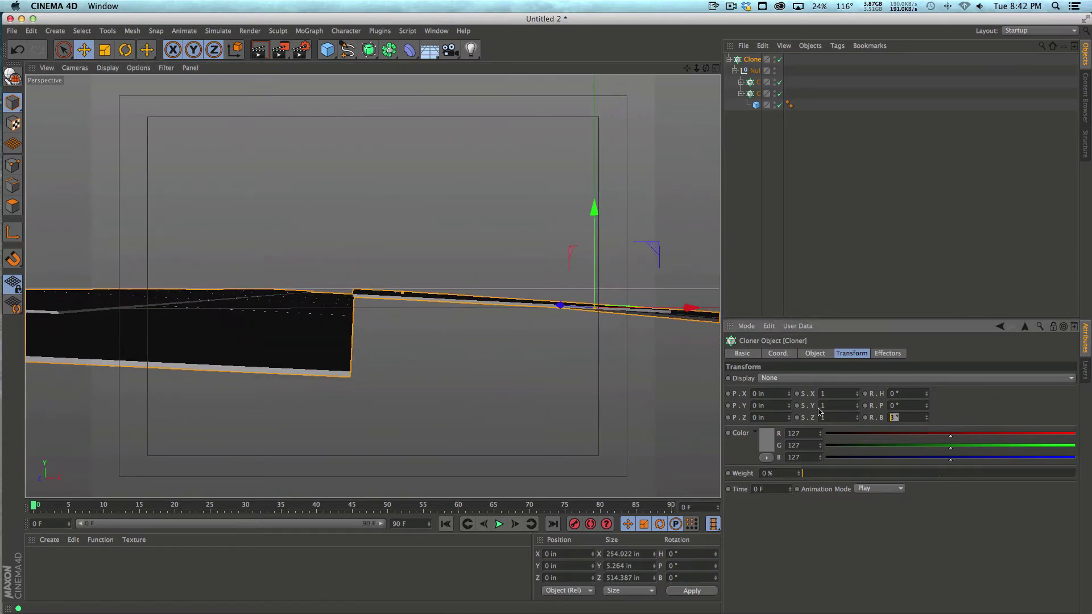
text(1)
key(Return)
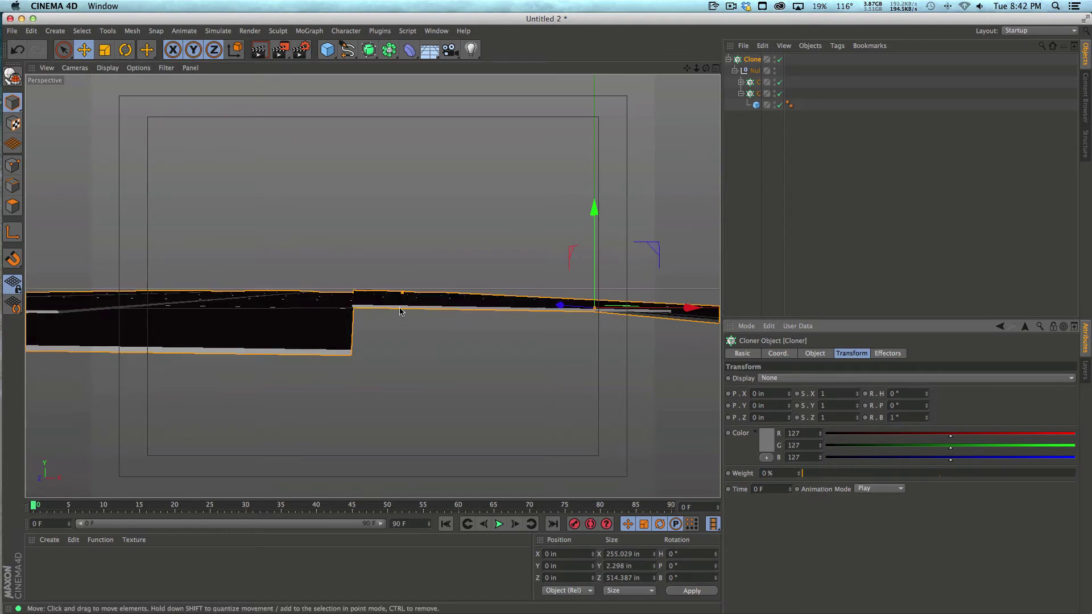
alt+drag(416, 298, 449, 287)
click(908, 418)
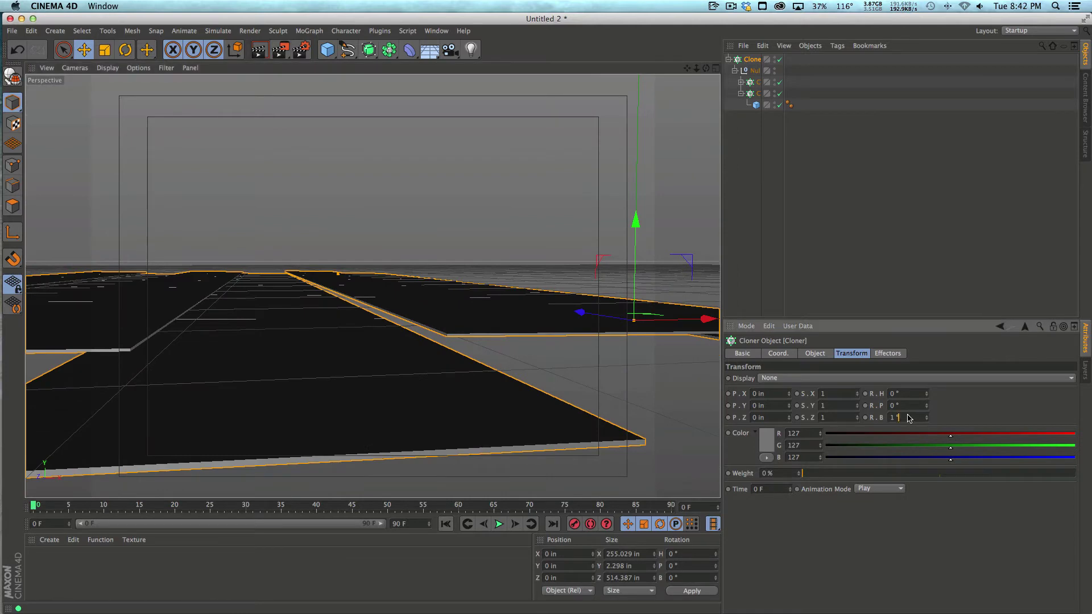
key(Return)
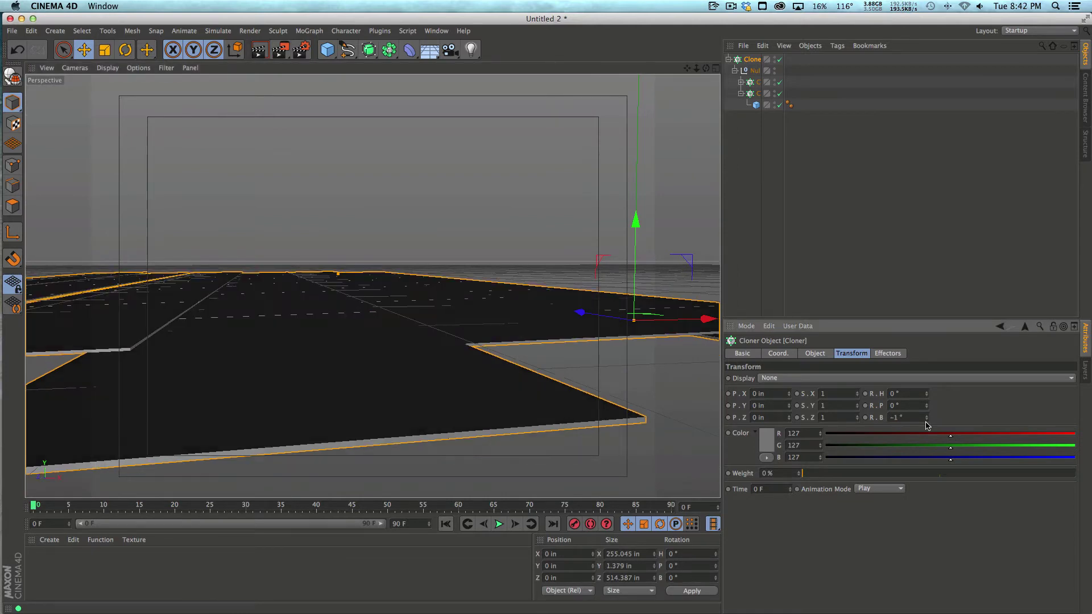
alt+drag(589, 361, 439, 249)
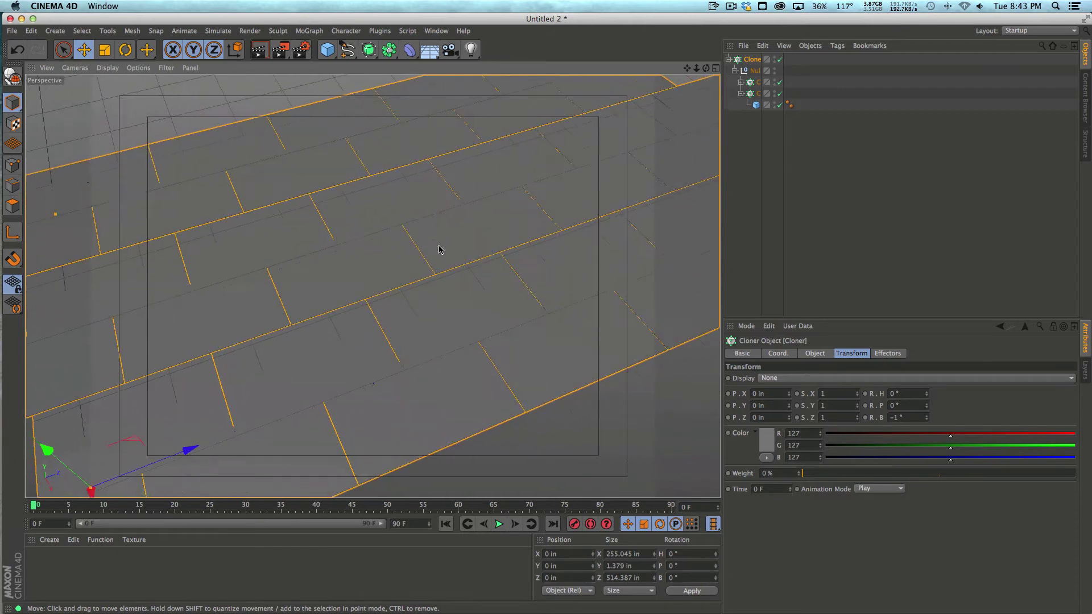
click(259, 50)
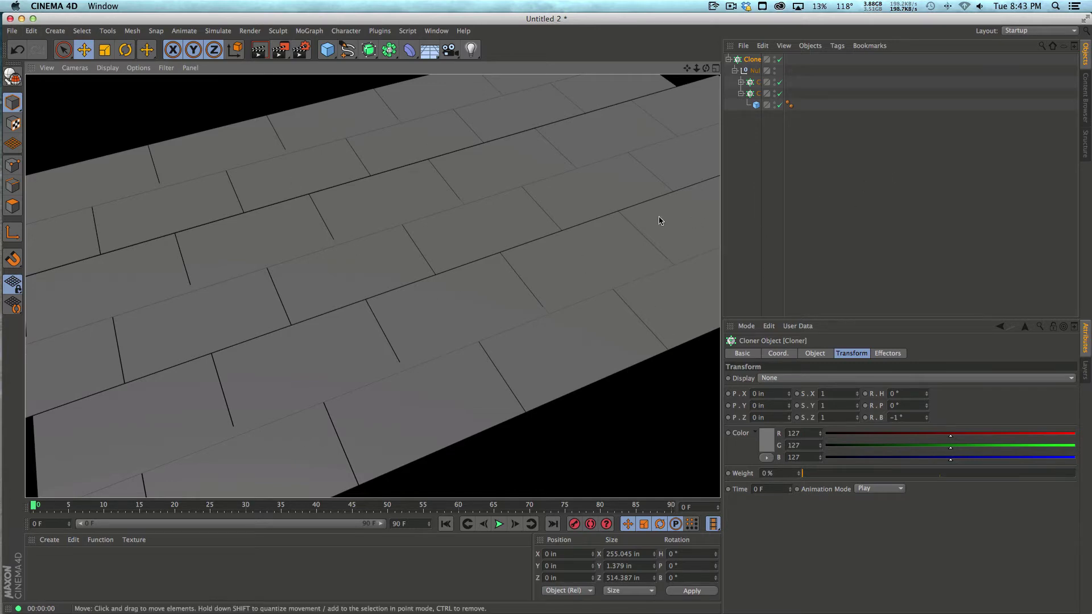
alt+drag(507, 215, 380, 293)
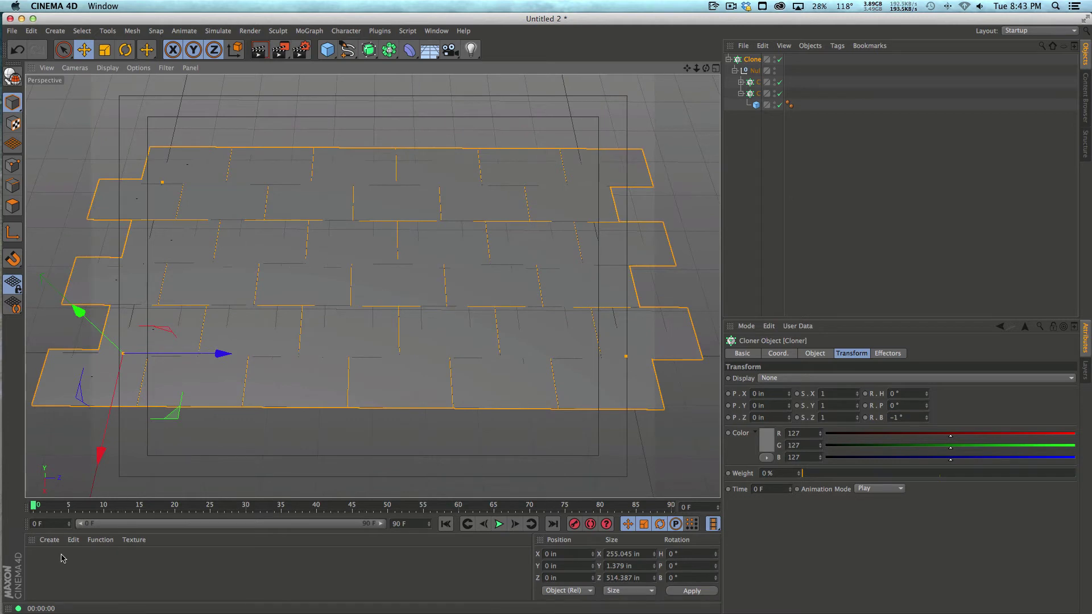
Step: Create a new material and set its Color texture to MoGraph > Multi Shader
double_click(91, 583)
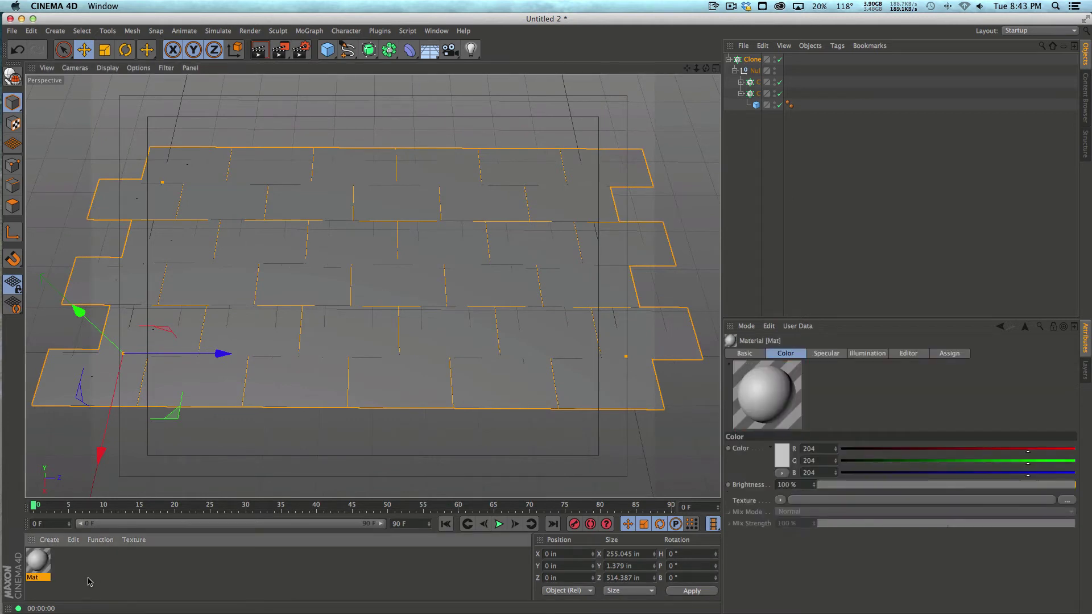
click(779, 500)
mouse_move(796, 455)
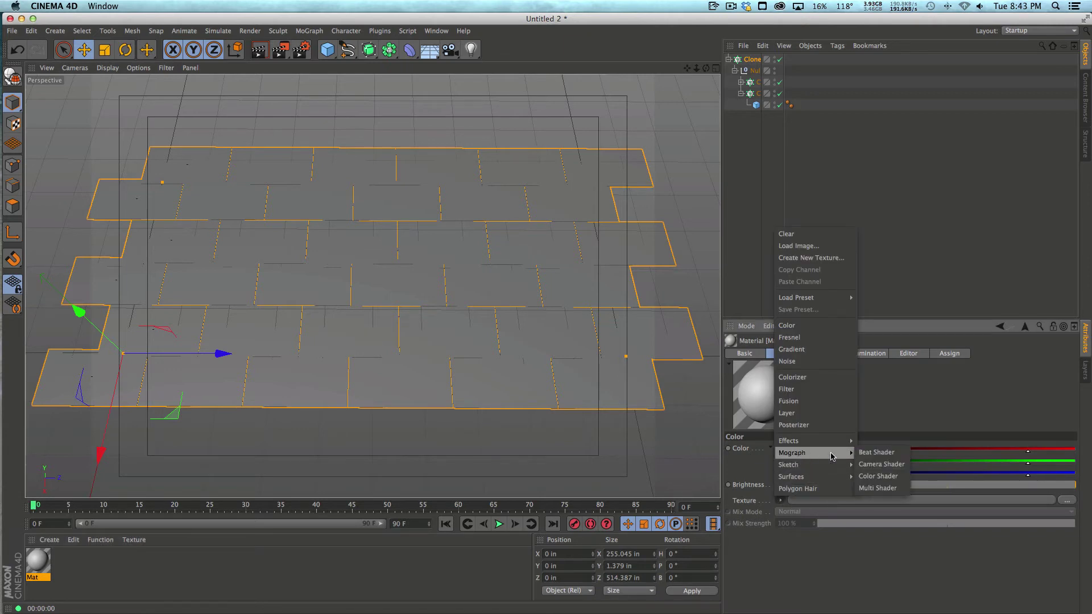
click(877, 488)
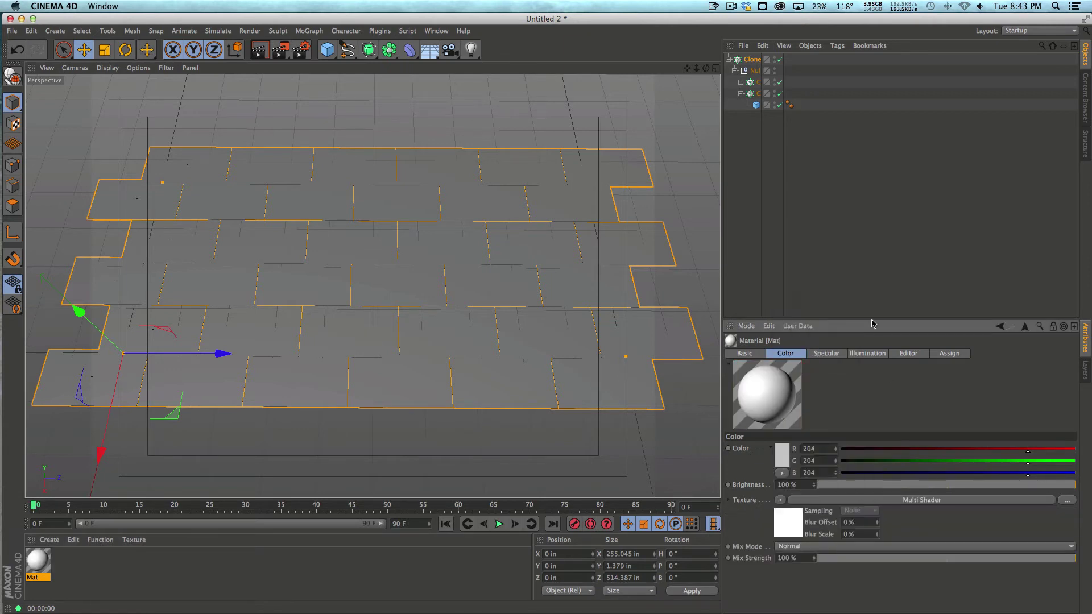
drag(858, 318, 846, 129)
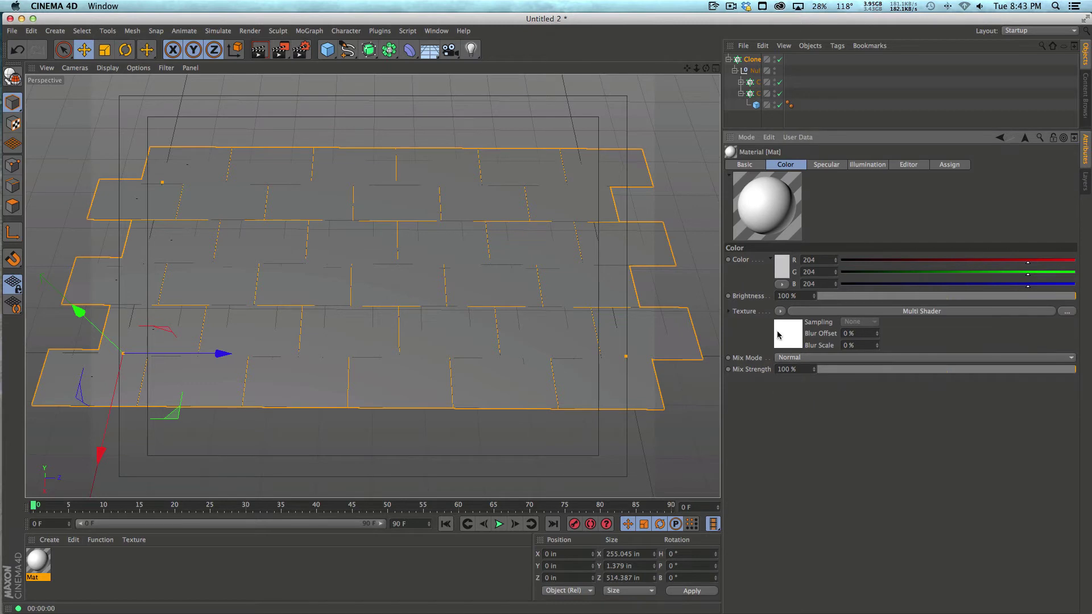
Step: Open the Multi Shader and add texture slots until it holds five
click(788, 343)
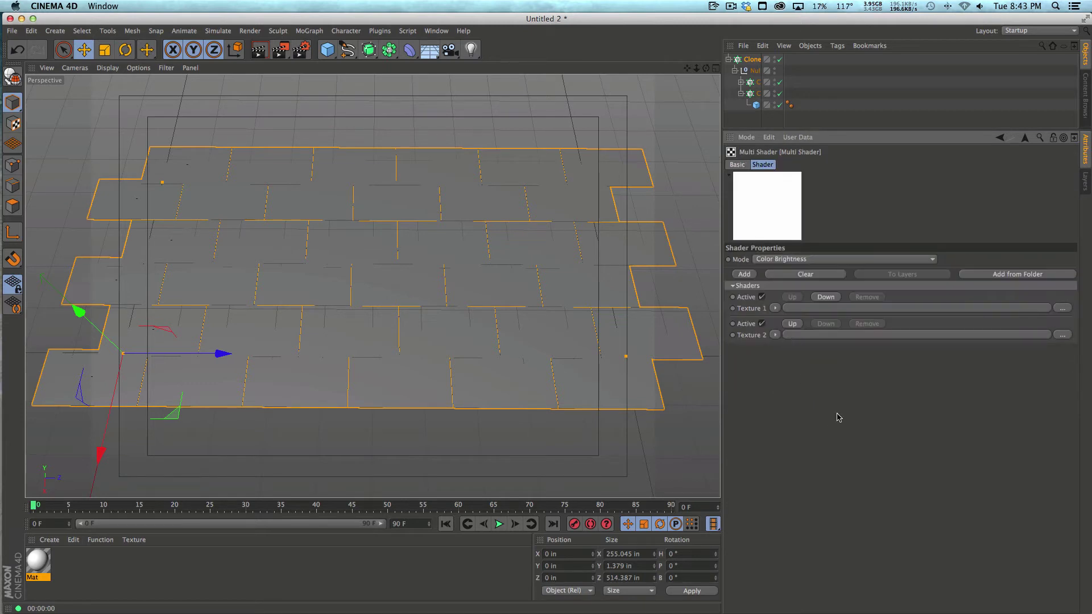
click(1000, 137)
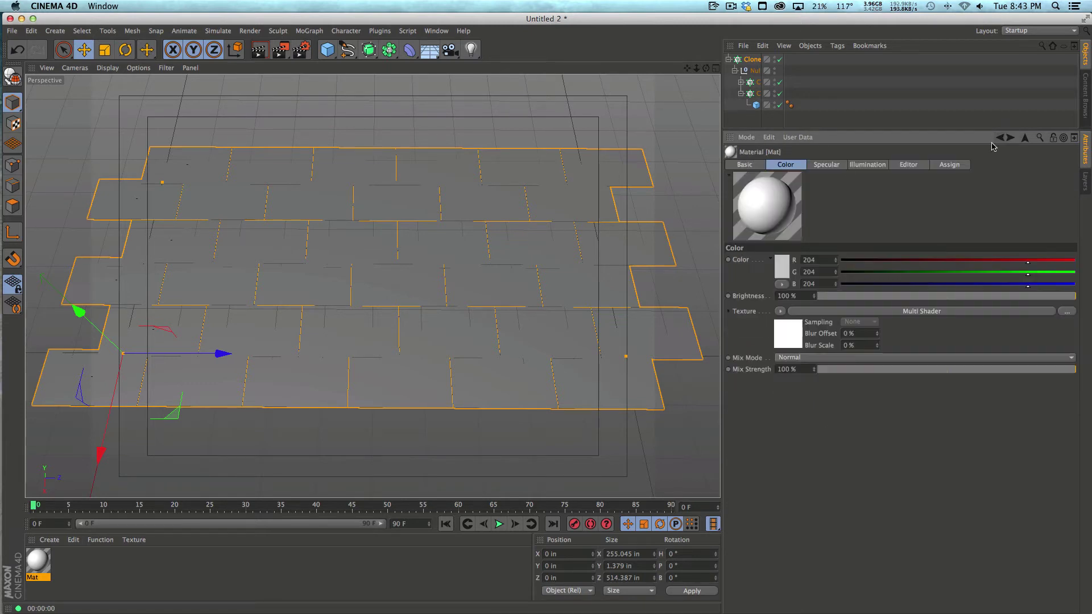
click(791, 339)
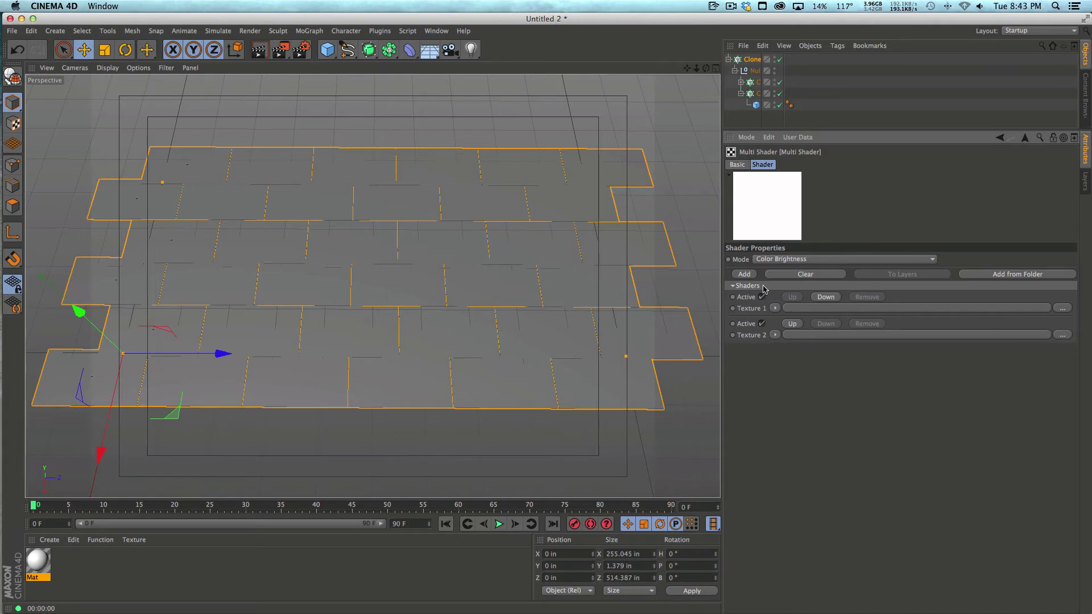
click(747, 276)
click(747, 276)
Step: Add two more Multi Shader texture slots and load Tile01.psd from MutliShader into Texture 1, without copying
click(747, 276)
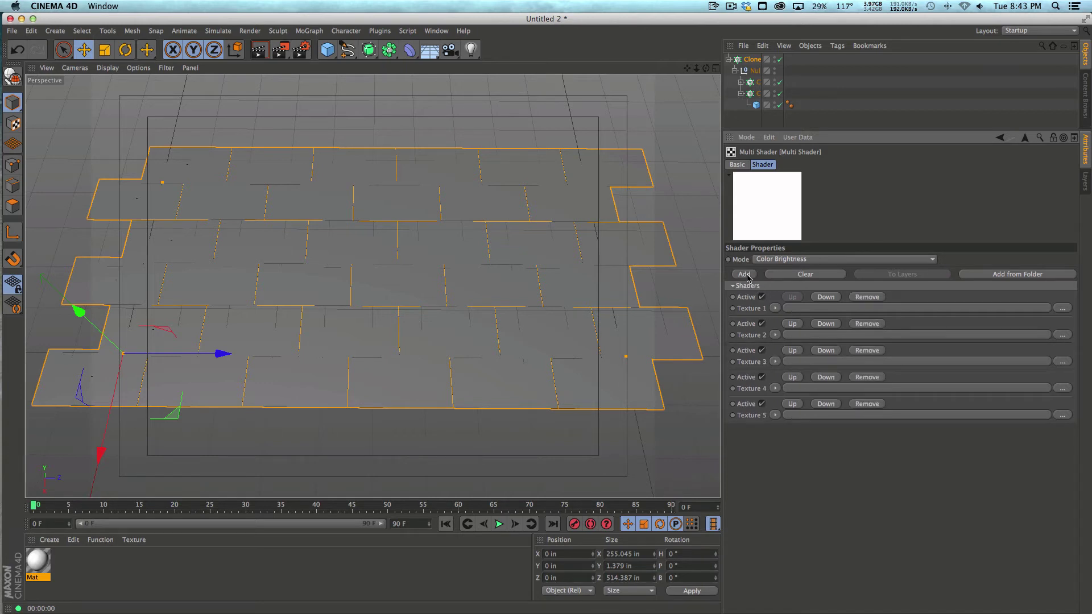
click(747, 277)
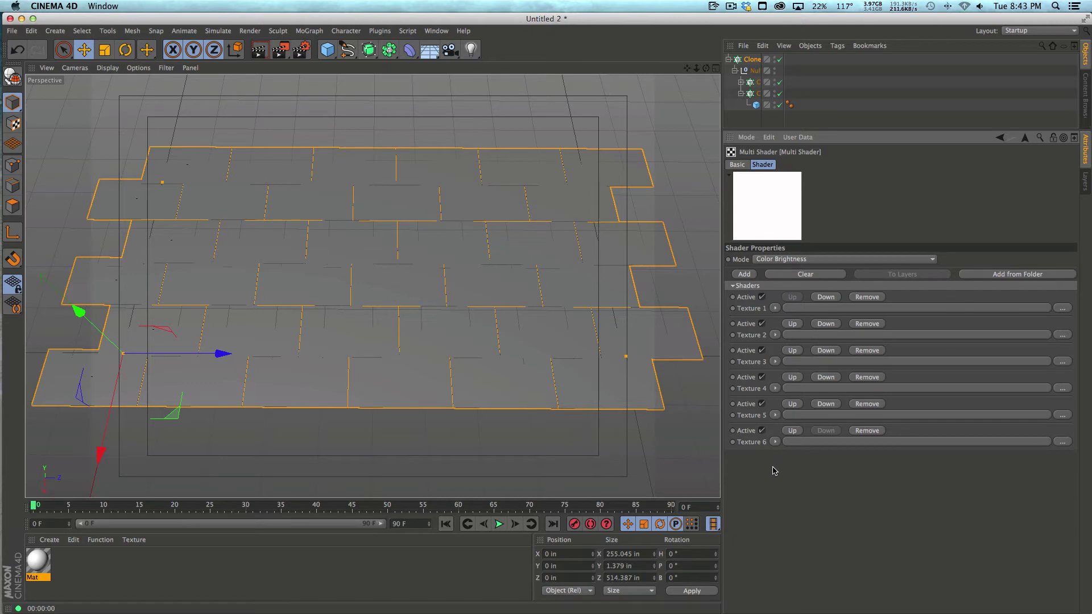
click(777, 309)
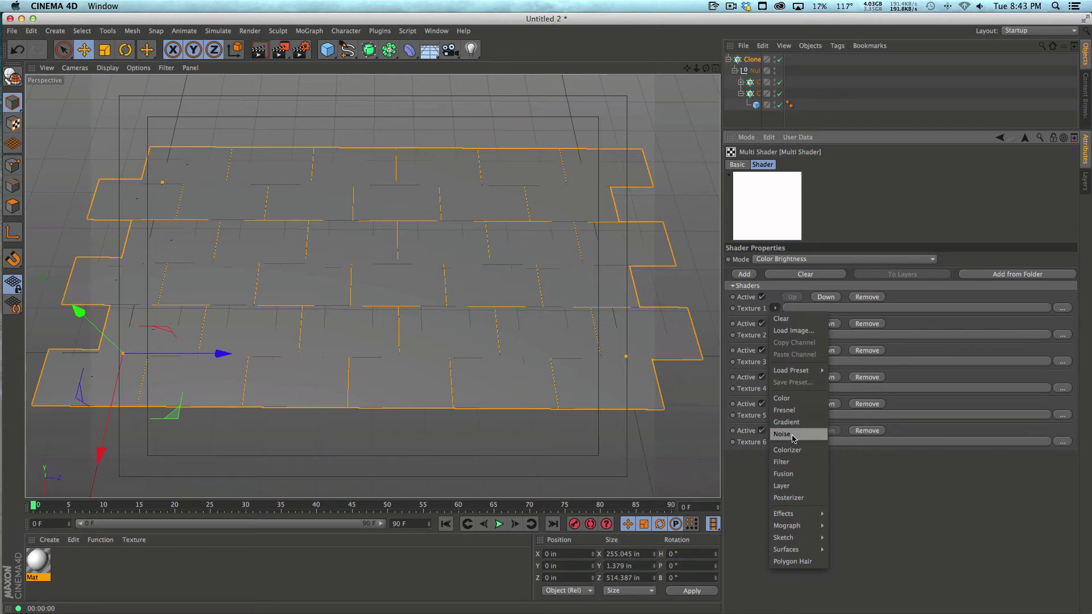
click(795, 331)
click(486, 125)
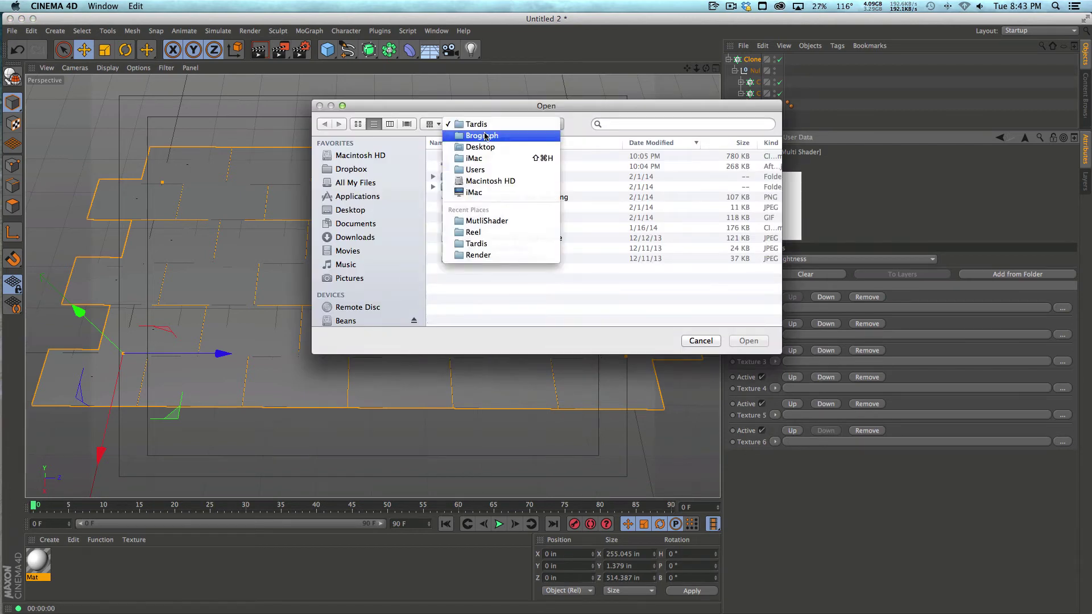
click(487, 221)
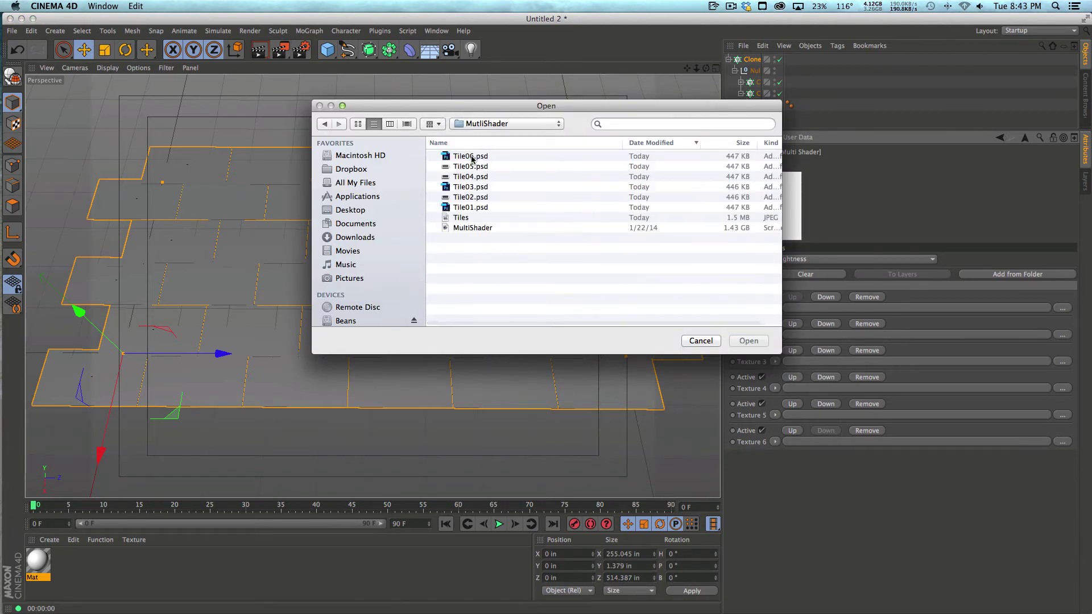
click(470, 208)
click(748, 340)
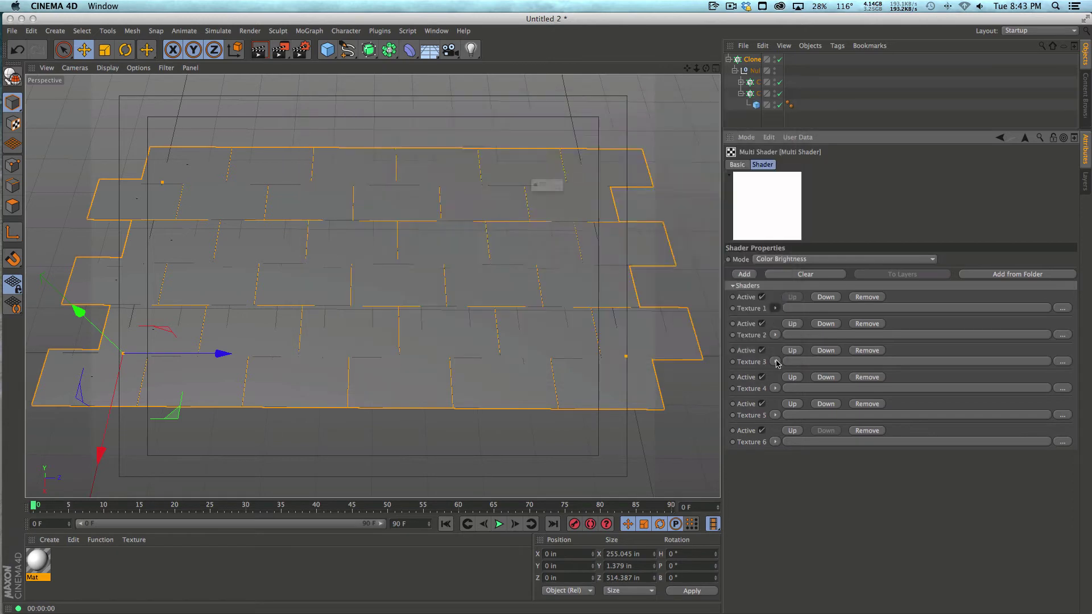
click(571, 213)
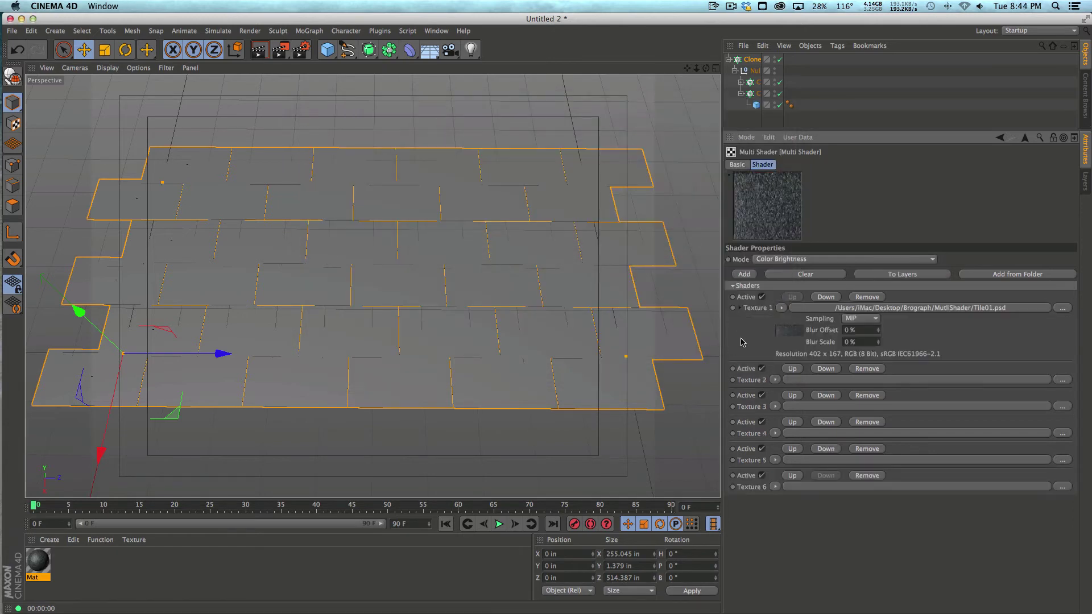
Step: Load Tile02.psd into Texture 2 and Tile03.psd into Texture 3, declining to copy them
click(776, 380)
click(790, 122)
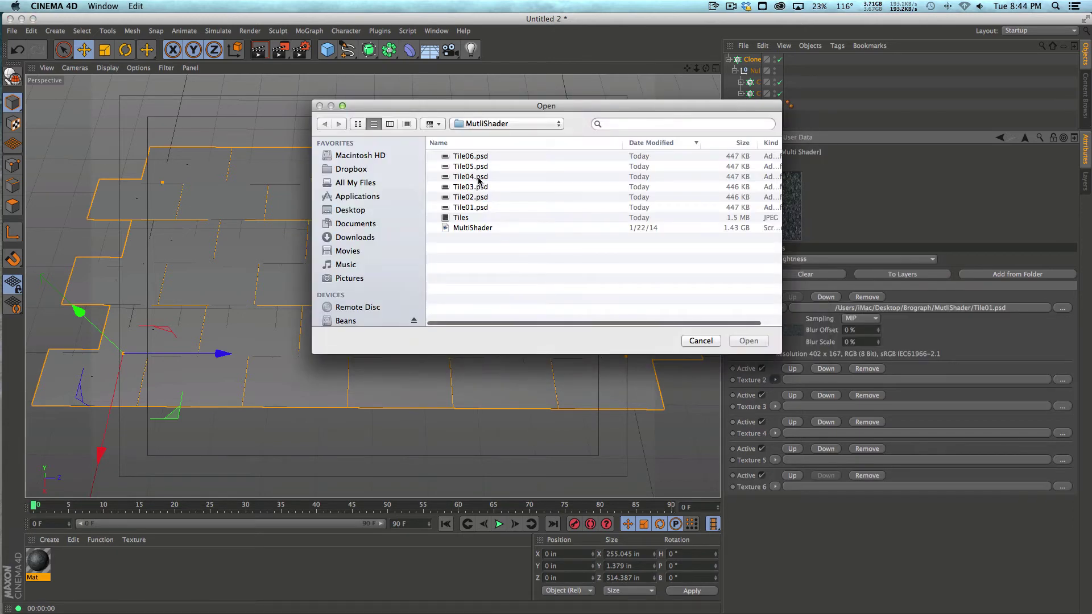
click(470, 197)
click(749, 340)
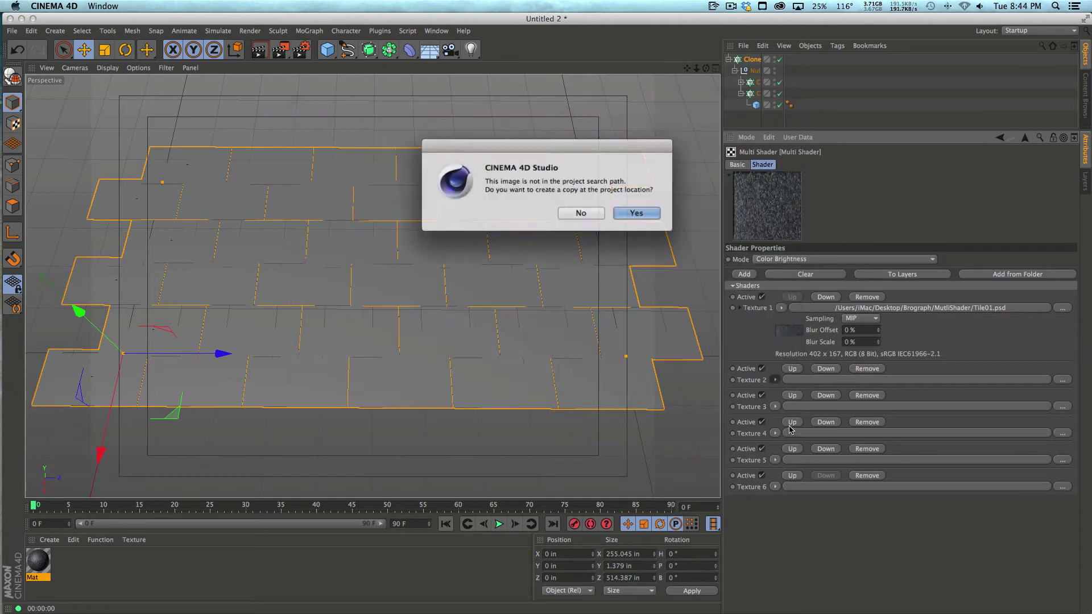
click(579, 213)
click(776, 451)
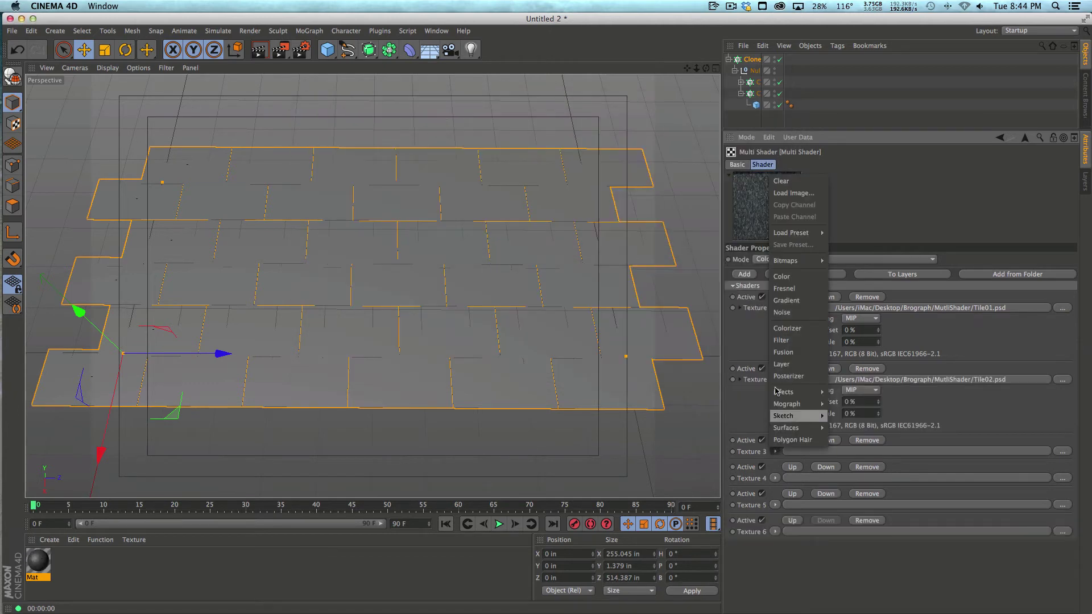
click(789, 193)
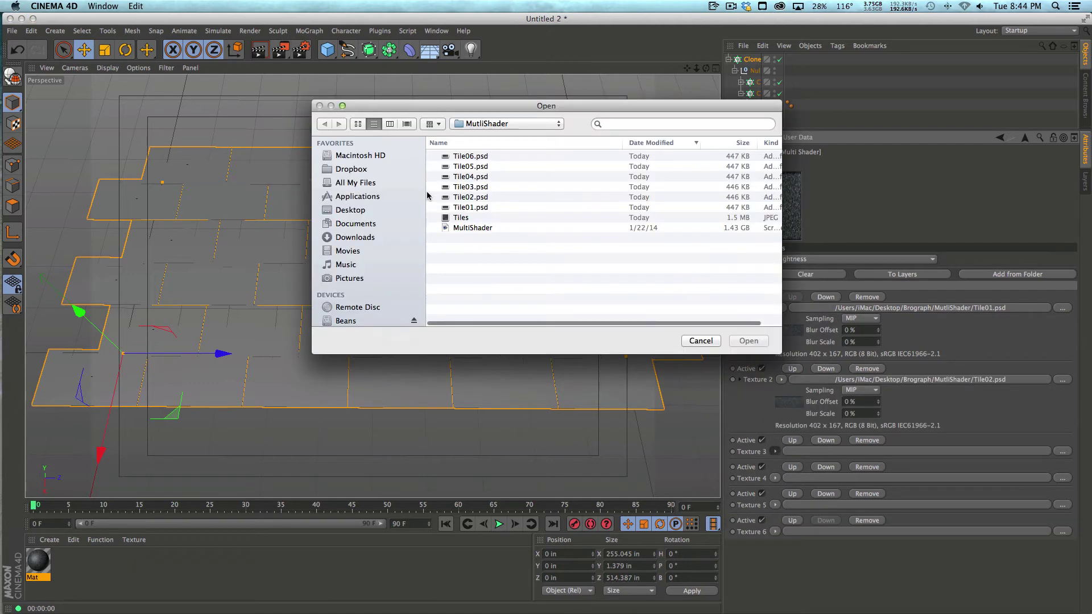
click(469, 191)
click(740, 342)
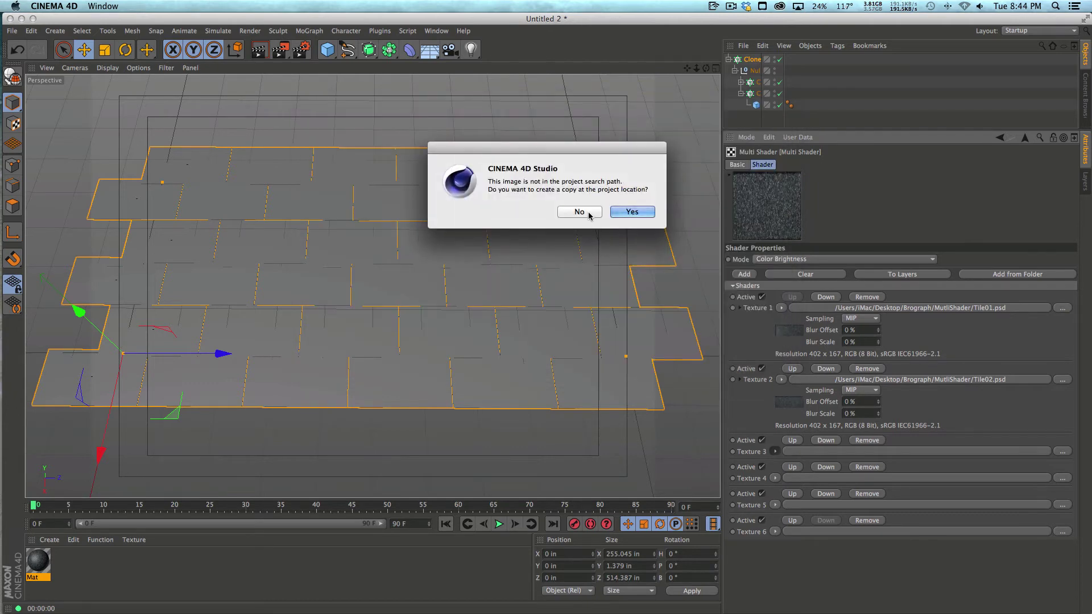
click(579, 212)
Step: Load Tile04.psd into Texture 4 and Tile05.psd into Texture 5, declining to copy them
click(774, 523)
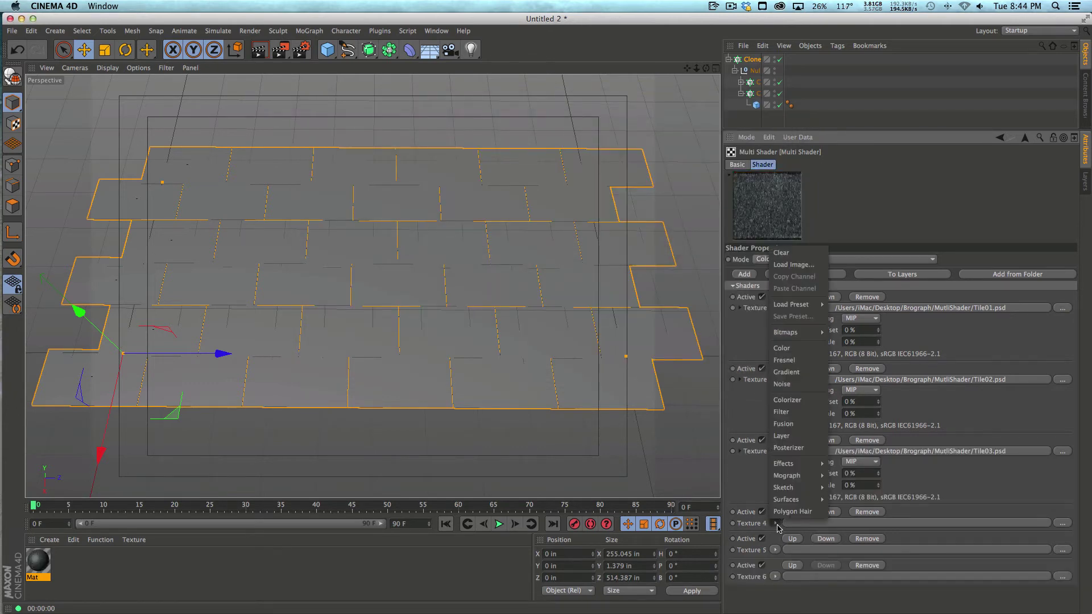
click(794, 271)
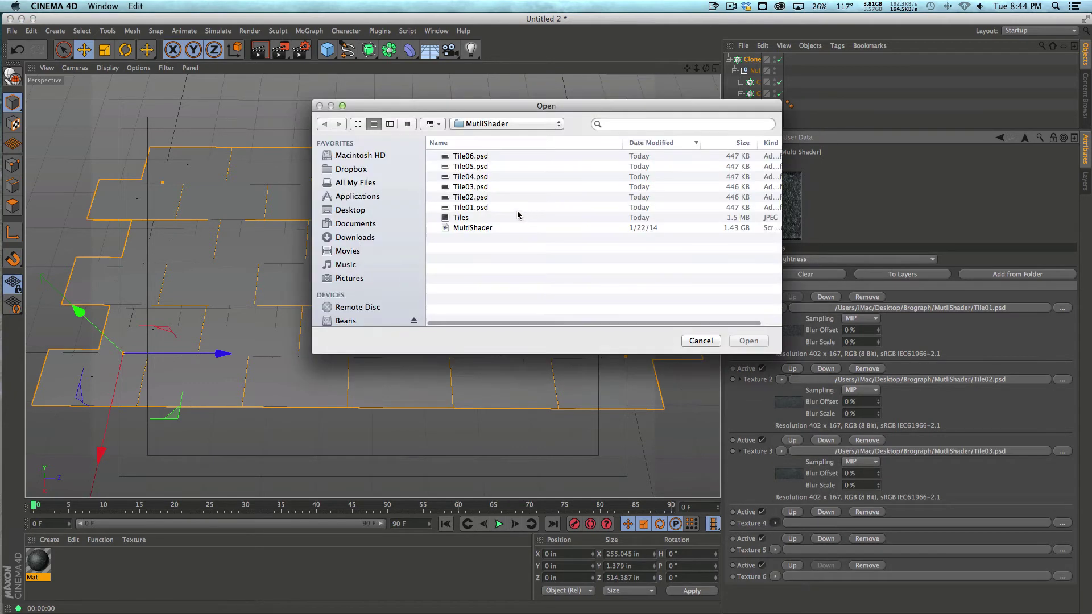
click(470, 176)
click(749, 341)
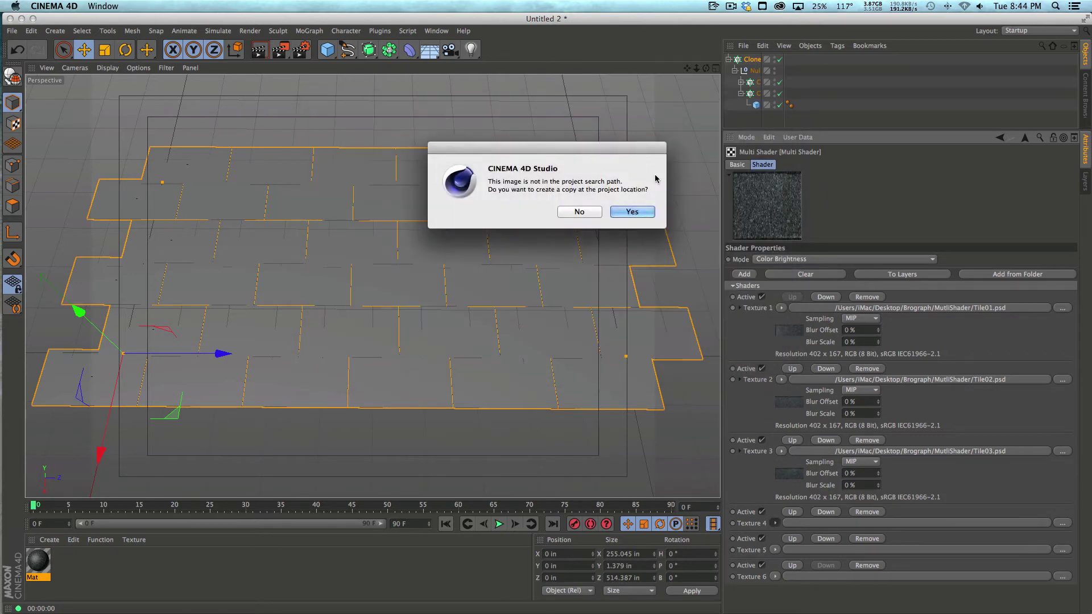
click(579, 211)
scroll(760, 500, down, 1)
click(775, 578)
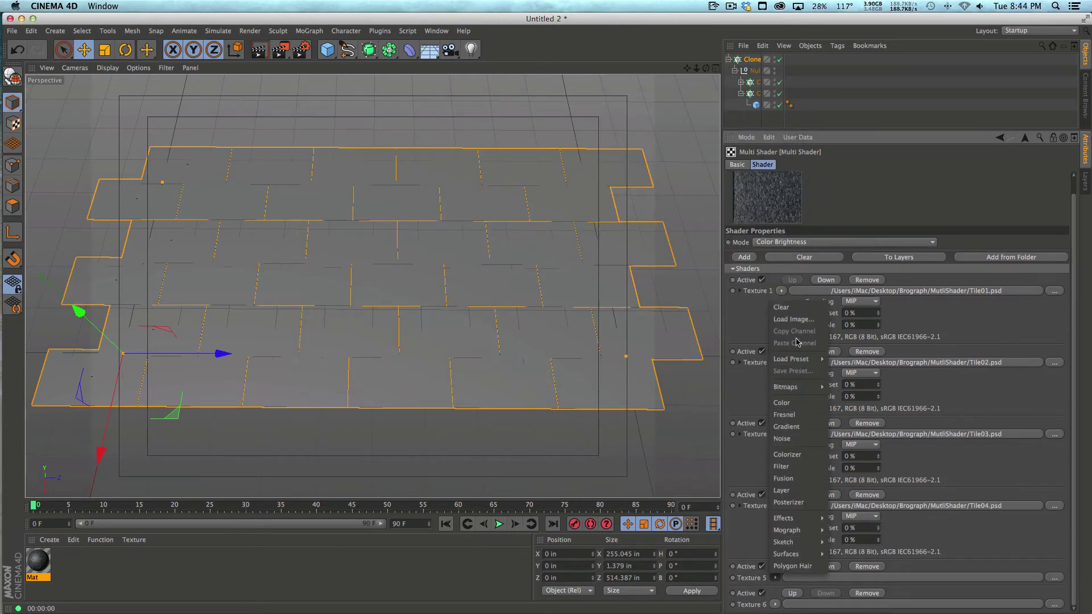
click(793, 319)
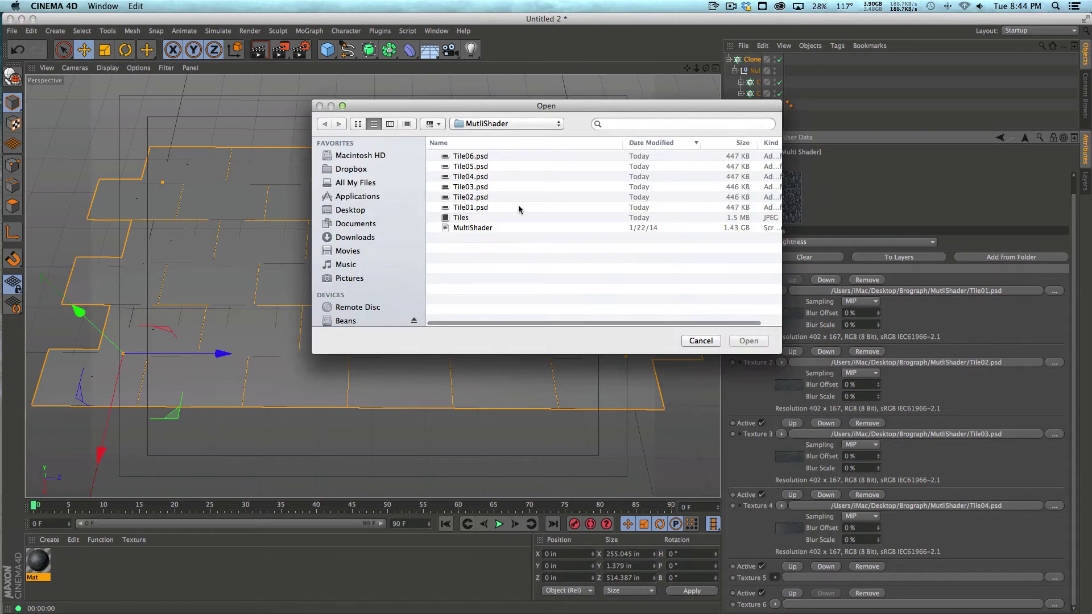
click(479, 167)
click(749, 341)
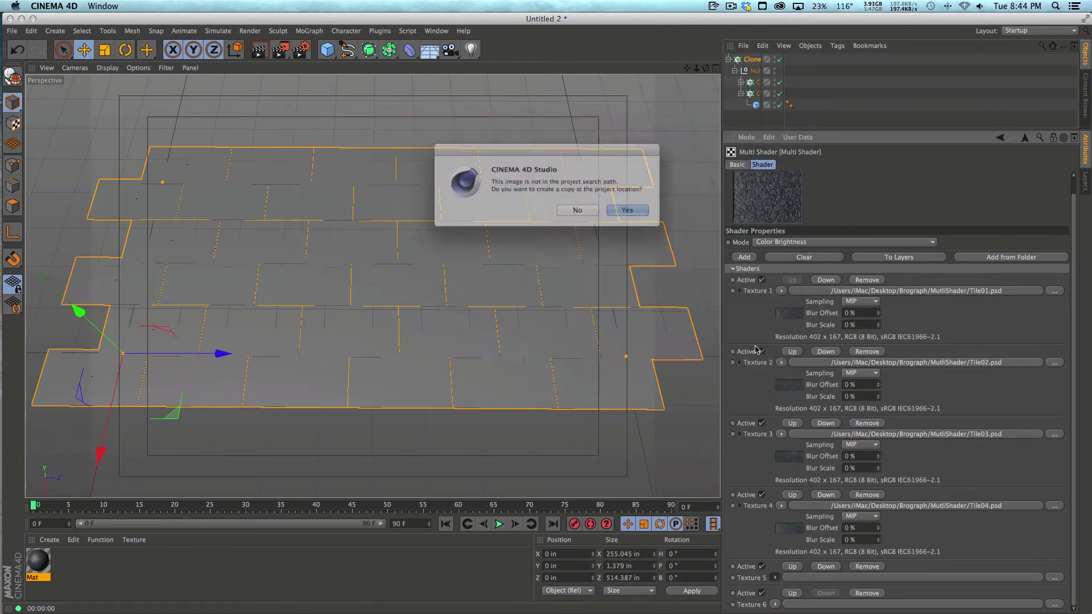
click(617, 213)
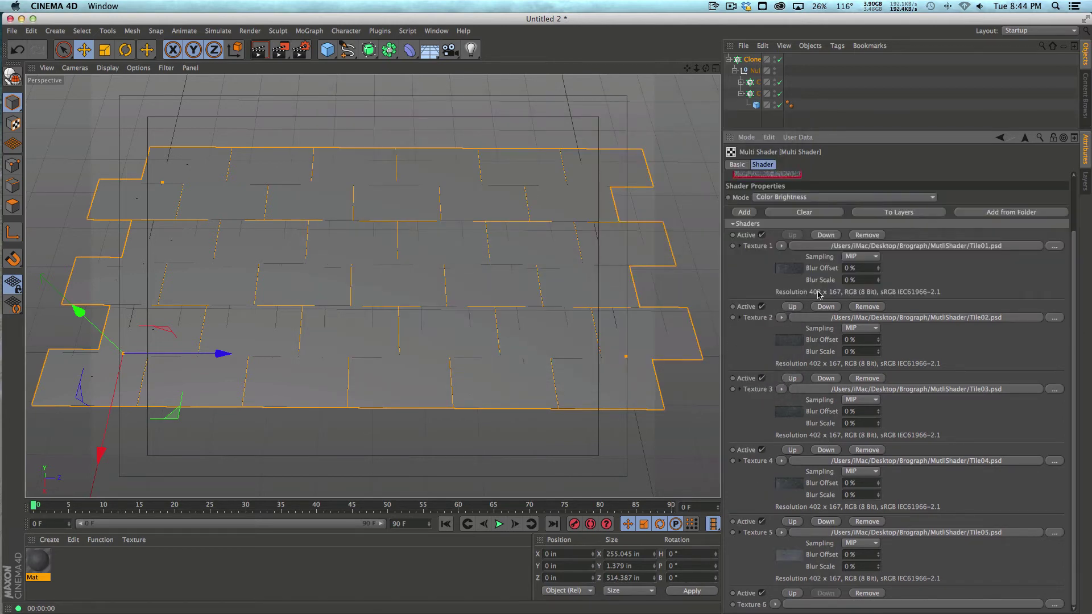
Step: Load Tile06.psd into Texture 6 without copying it into the project
click(775, 605)
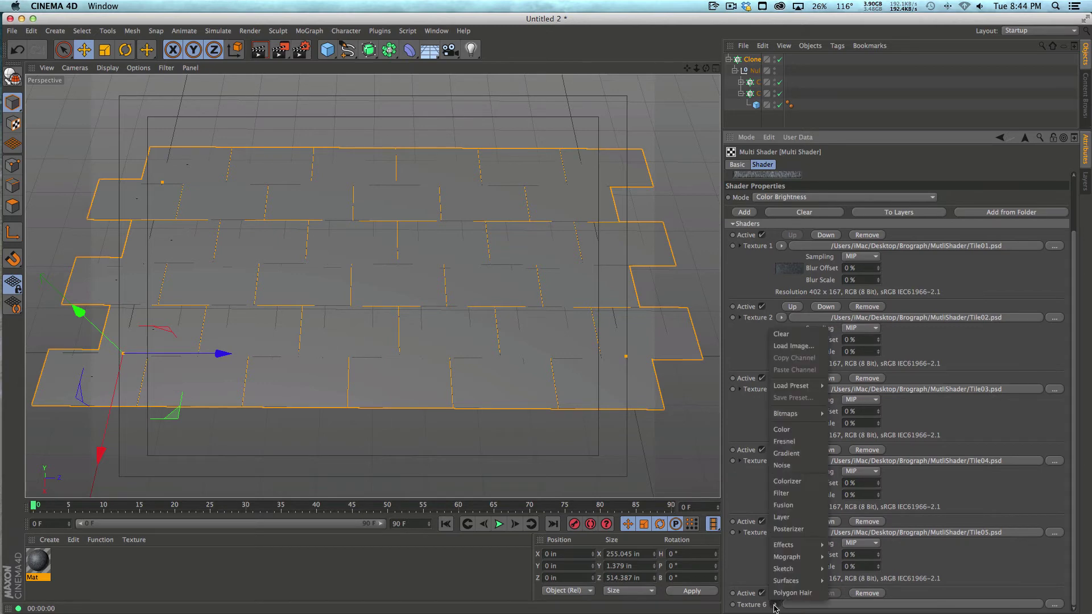
click(796, 347)
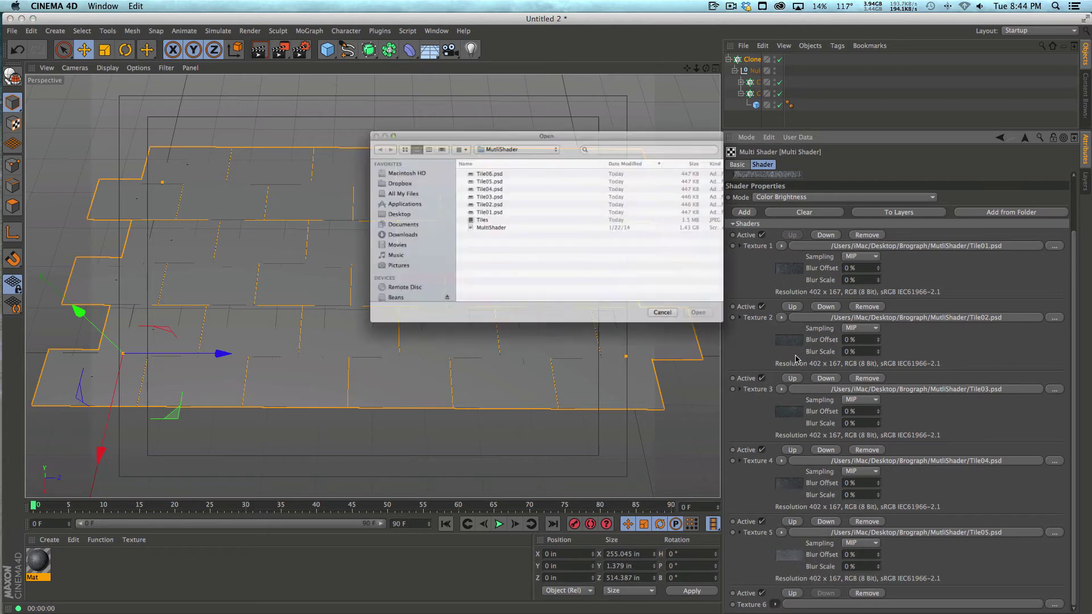
click(472, 156)
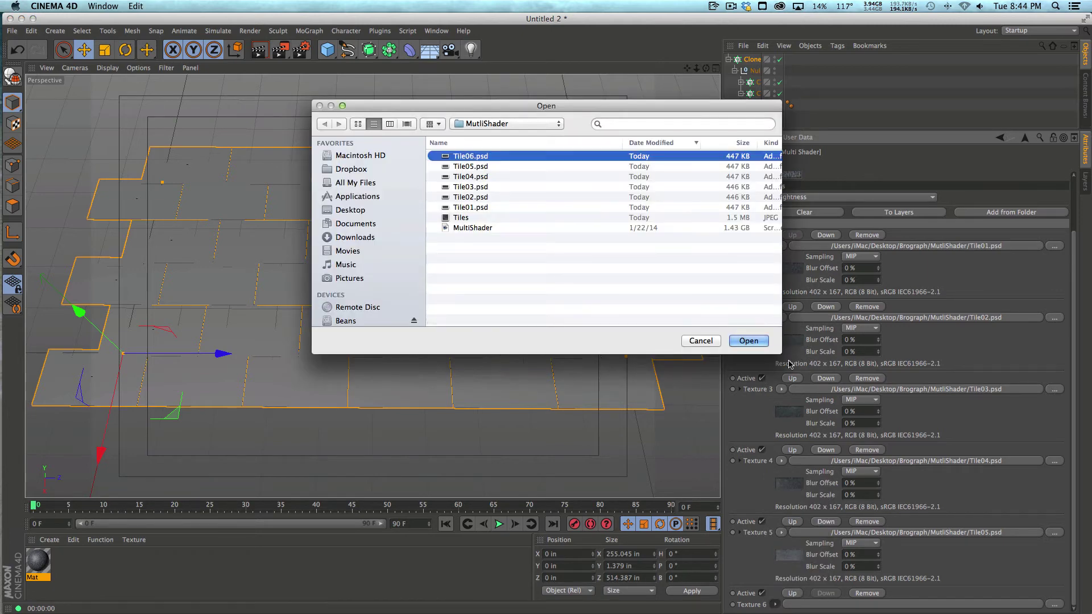
click(748, 341)
click(586, 214)
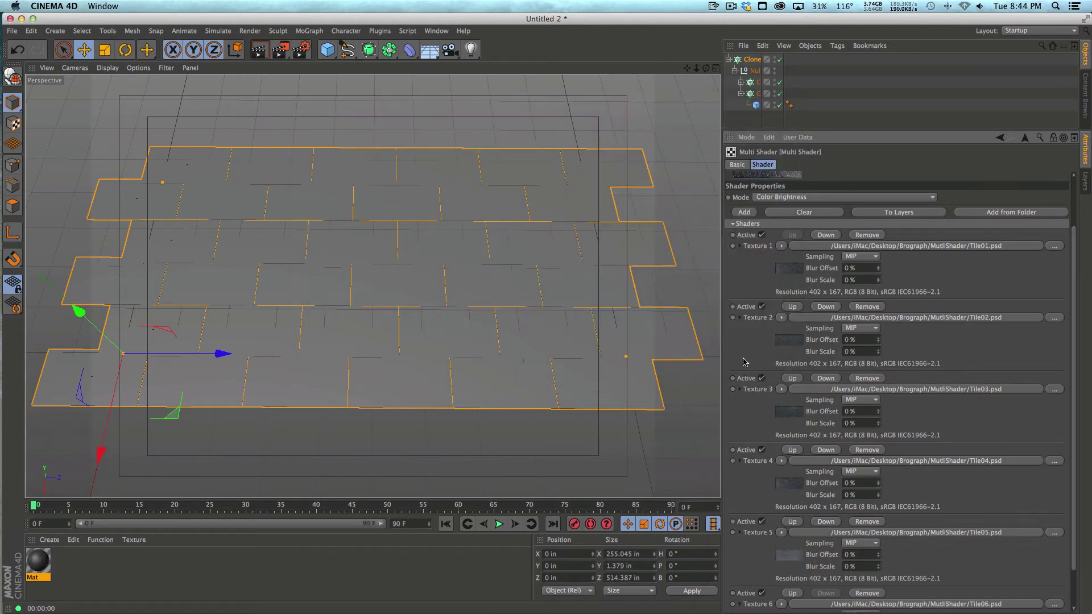
scroll(748, 435, down, 2)
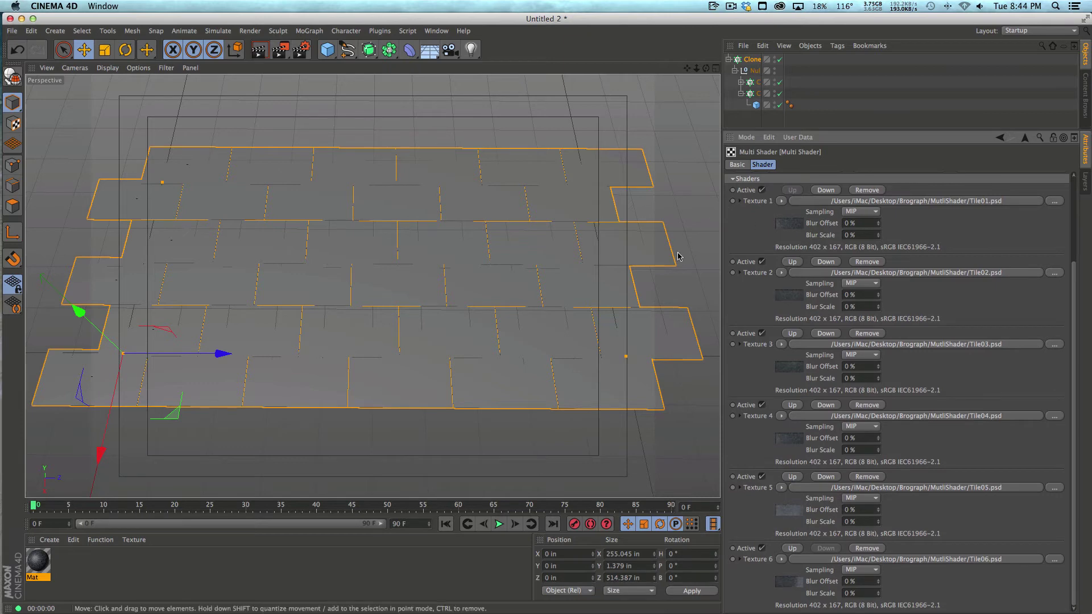
Step: Set Mat's specular to Width 13%, Height 89% and Falloff -13%
click(39, 560)
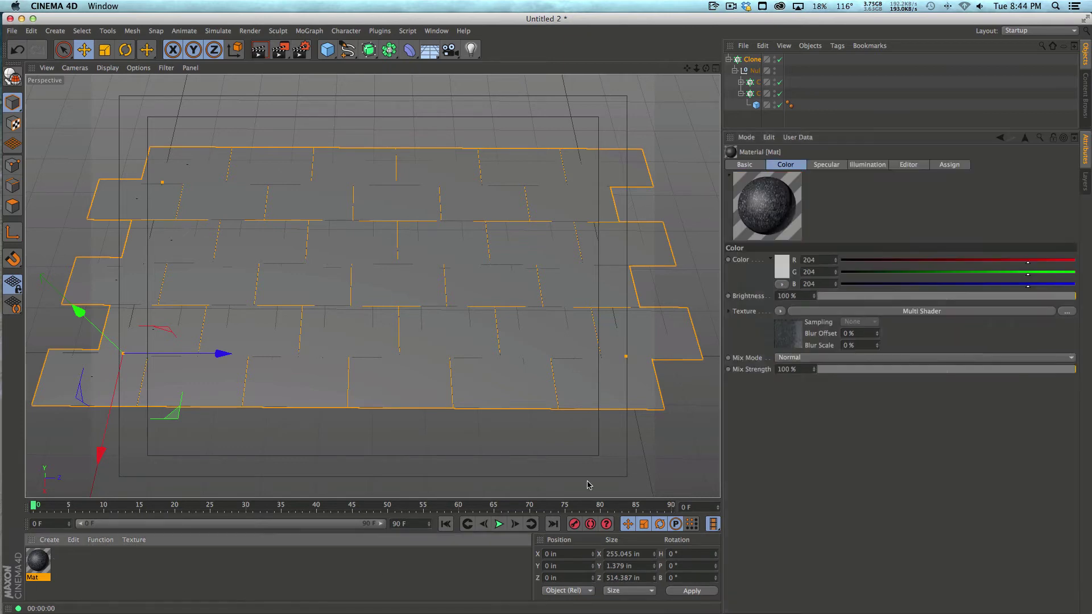
click(835, 164)
drag(948, 424, 1049, 436)
drag(947, 447, 927, 450)
click(746, 166)
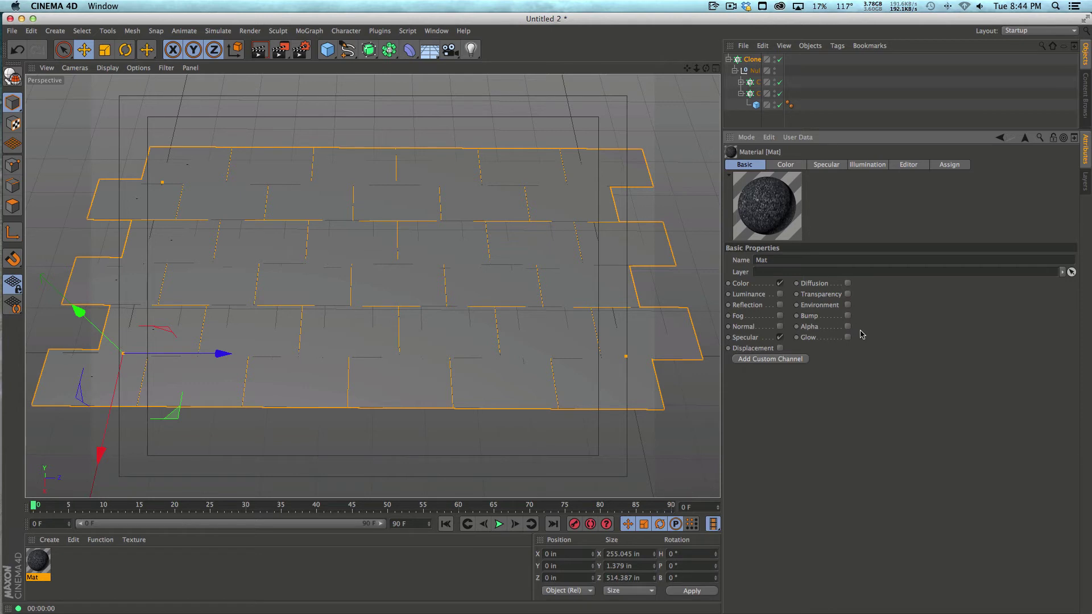
Step: Enable Mat's Bump channel and confirm it uses the Multi Shader at 20% strength
click(735, 71)
click(752, 60)
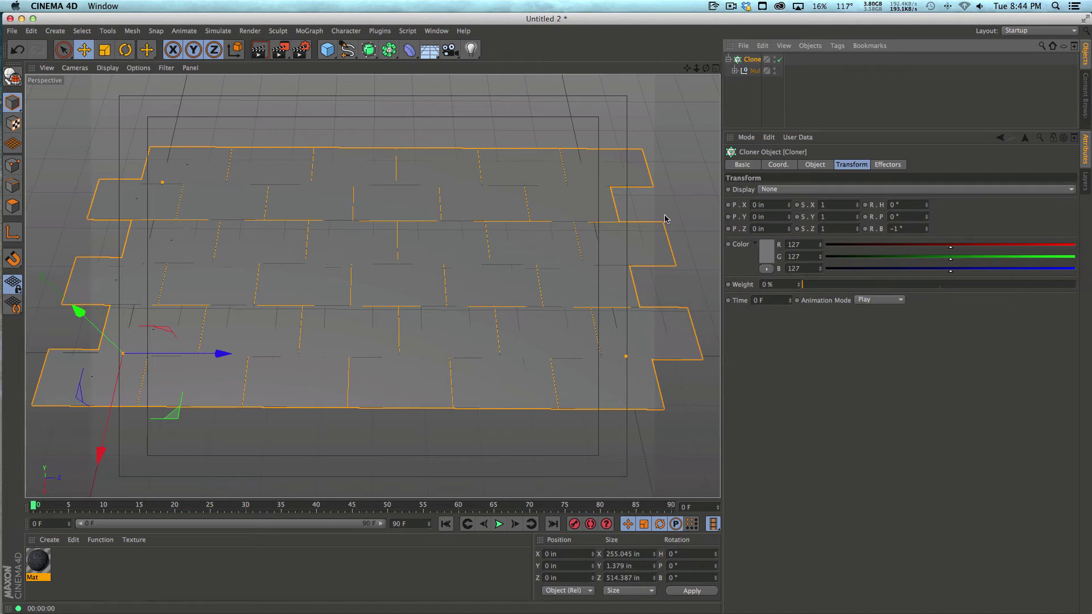
click(44, 561)
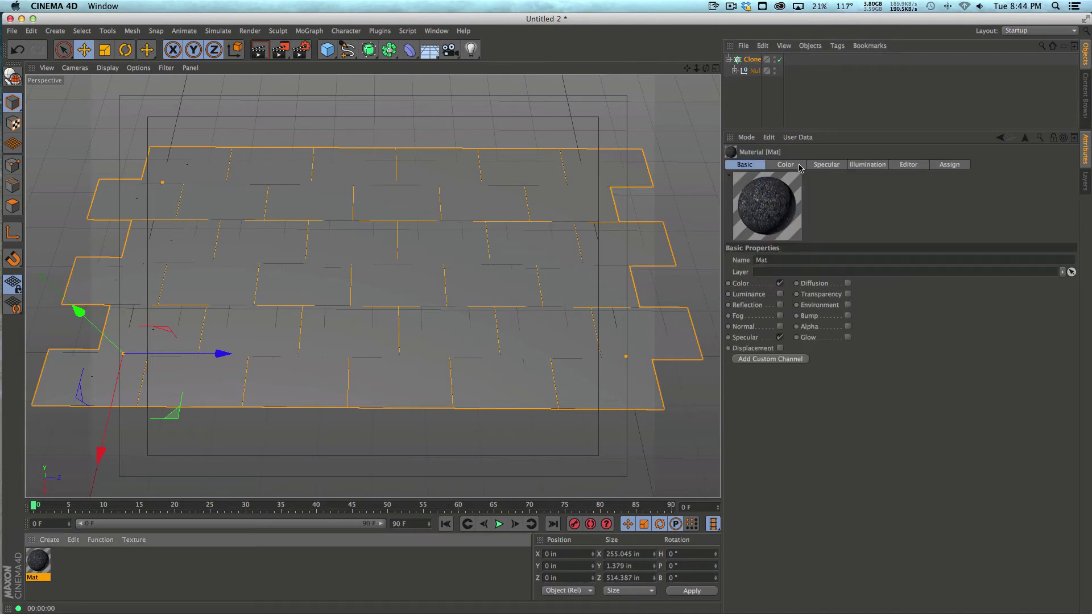
click(848, 317)
click(785, 164)
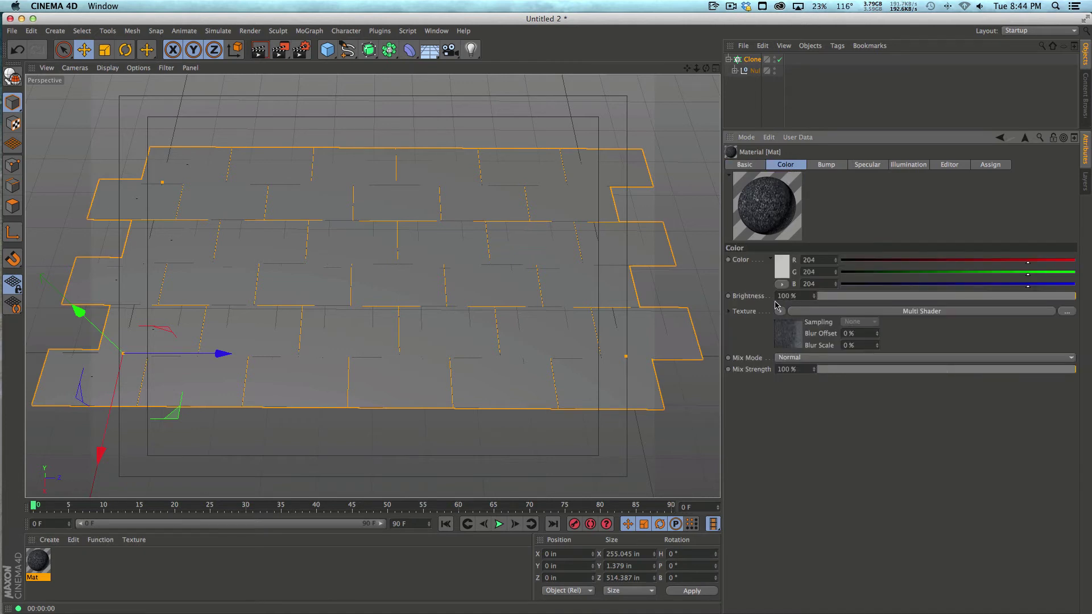
click(823, 164)
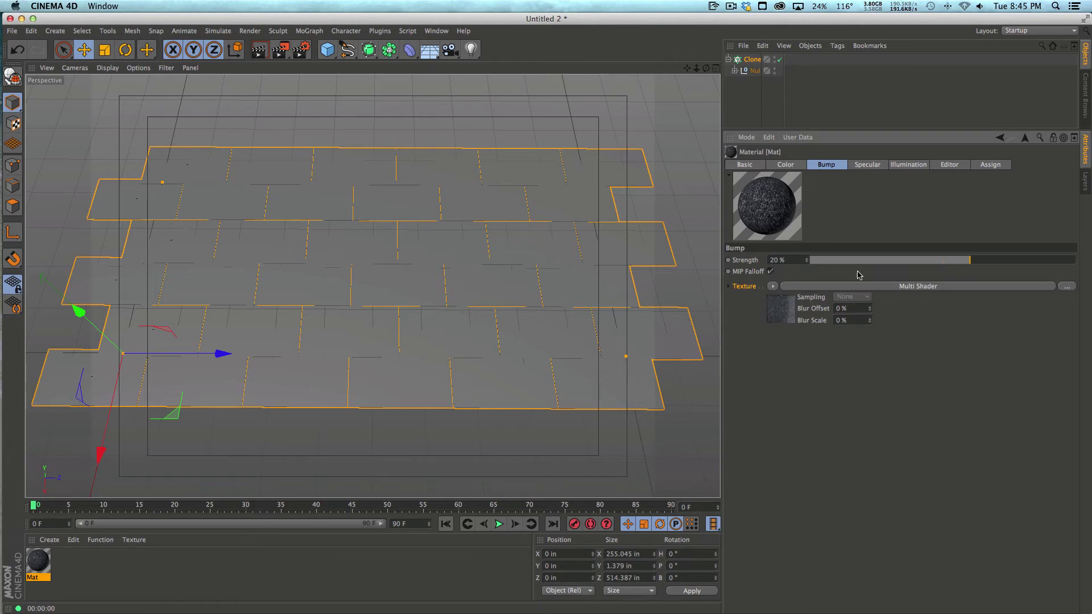
click(745, 165)
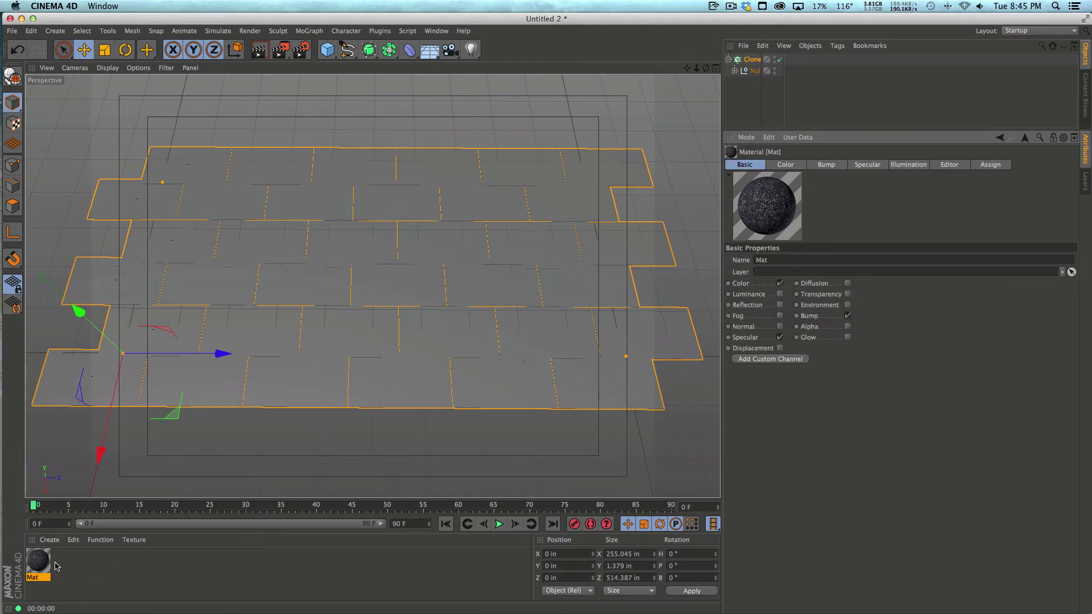
click(752, 60)
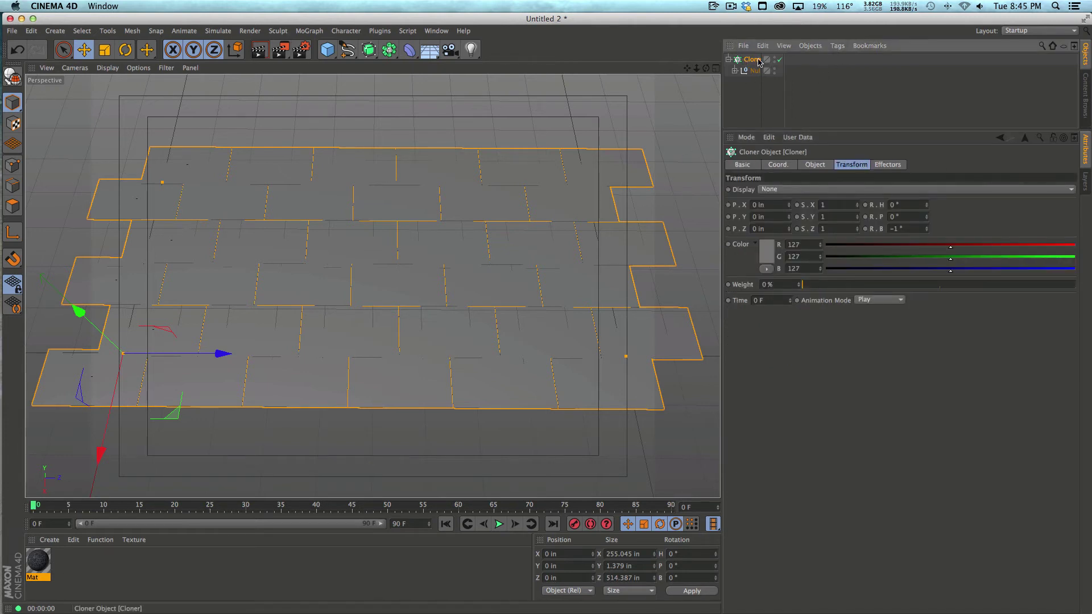
Step: Make the Cloner editable with C and expand its row Nulls in the Object Manager
key(c)
drag(807, 132, 808, 314)
click(729, 59)
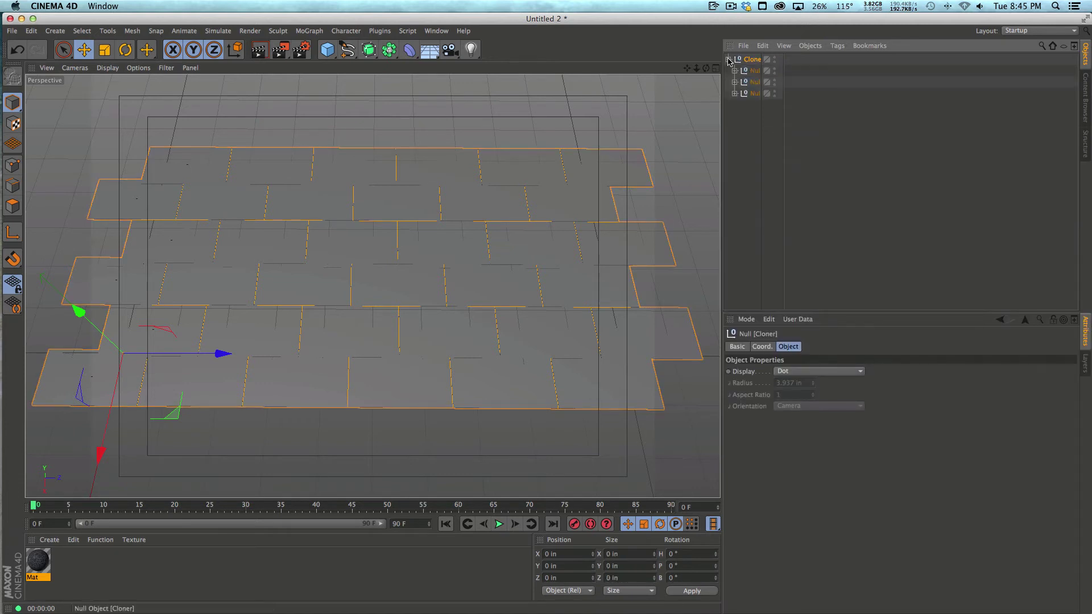
click(734, 71)
click(735, 104)
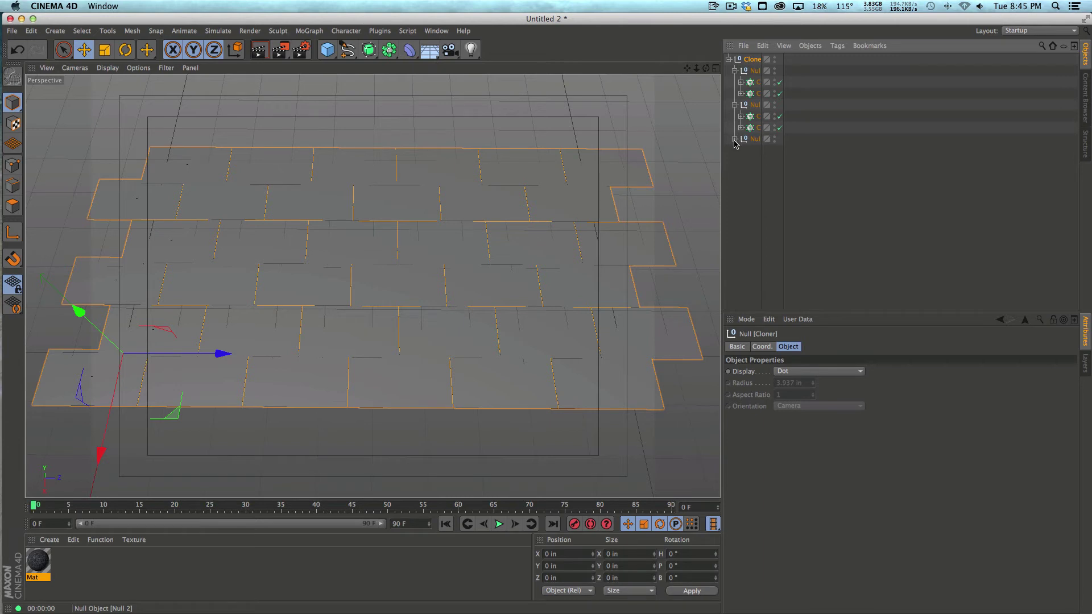
click(735, 139)
drag(783, 121, 838, 115)
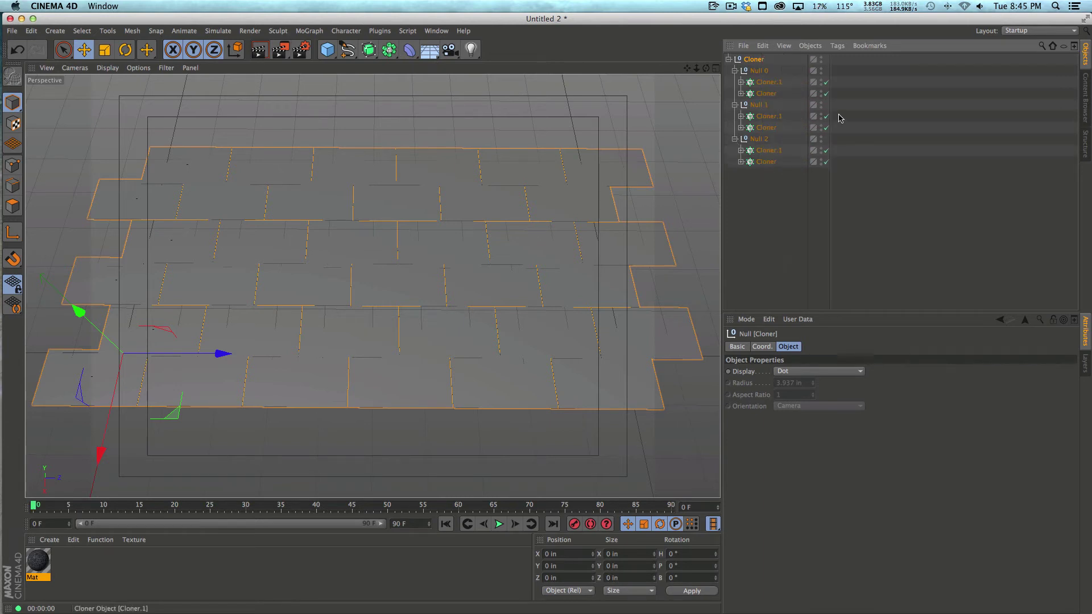
click(741, 83)
click(741, 82)
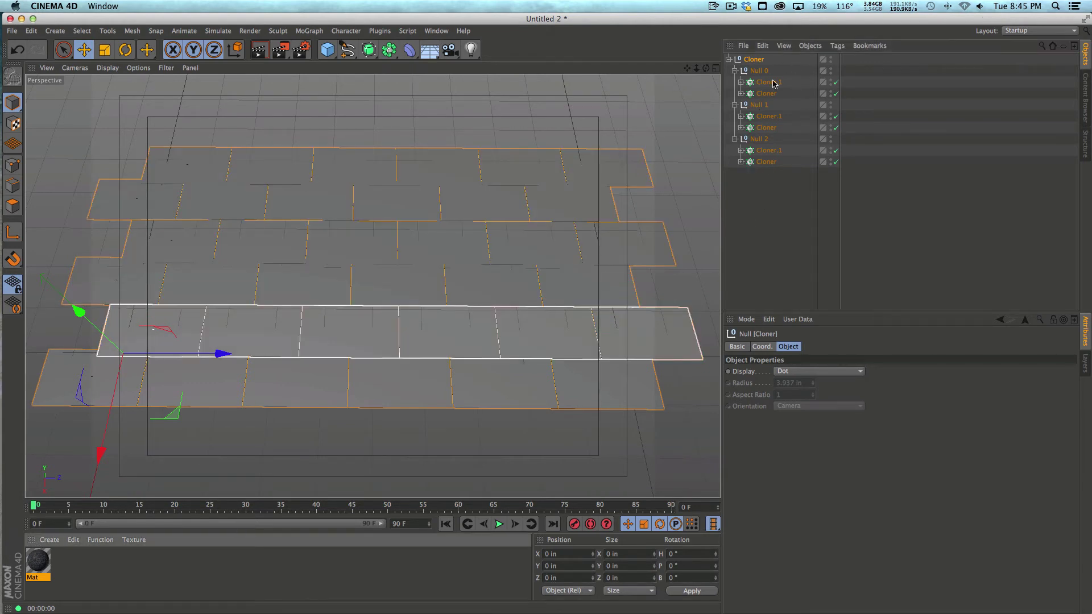
Step: Apply the Mat material to Cloner.1 and copy it onto all the other row cloners
drag(773, 80, 773, 82)
ctrl+drag(846, 83, 848, 165)
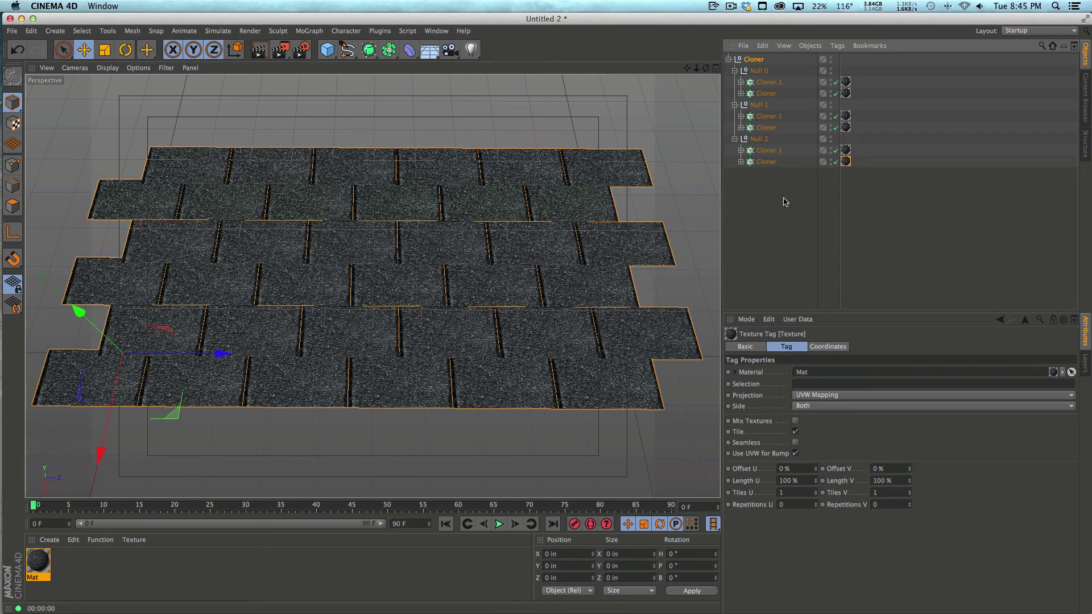
click(775, 183)
click(773, 161)
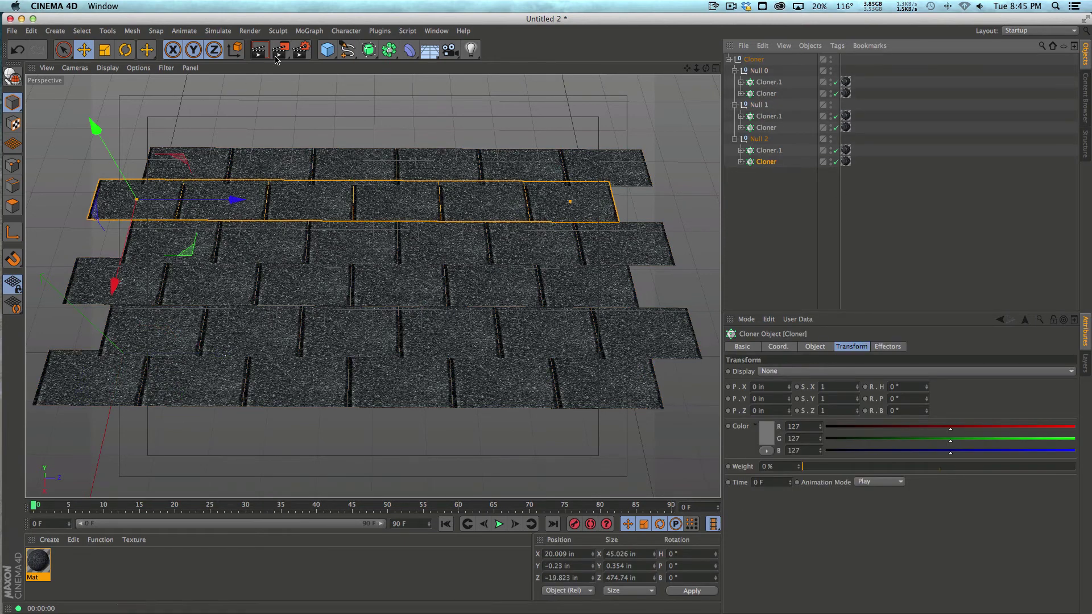
Step: Add a Random effector into Null 2 with Position unchecked and Color Mode set to On
click(309, 31)
mouse_move(333, 48)
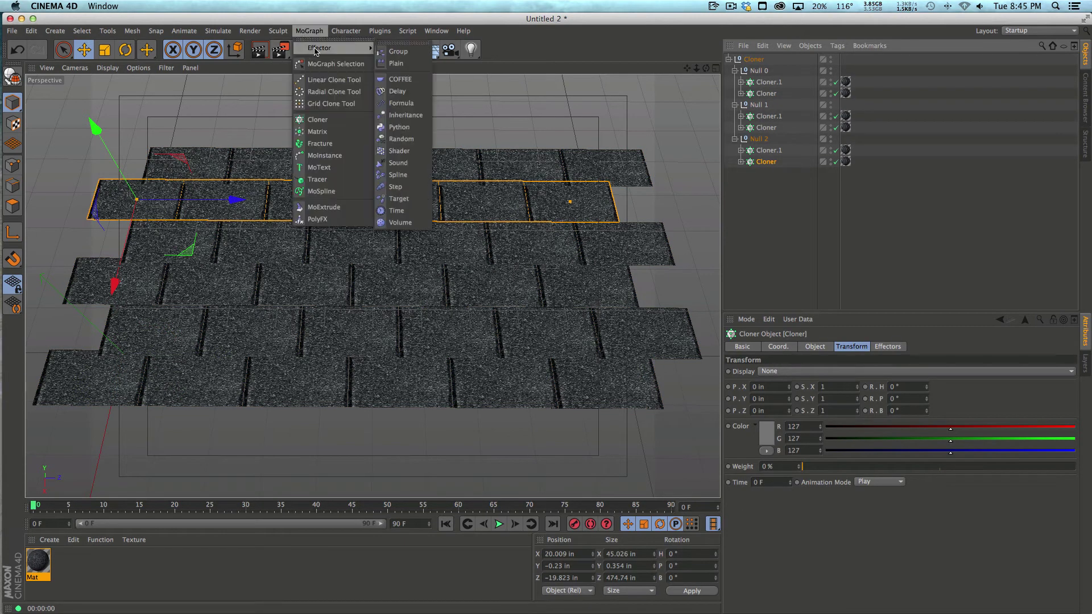
click(401, 138)
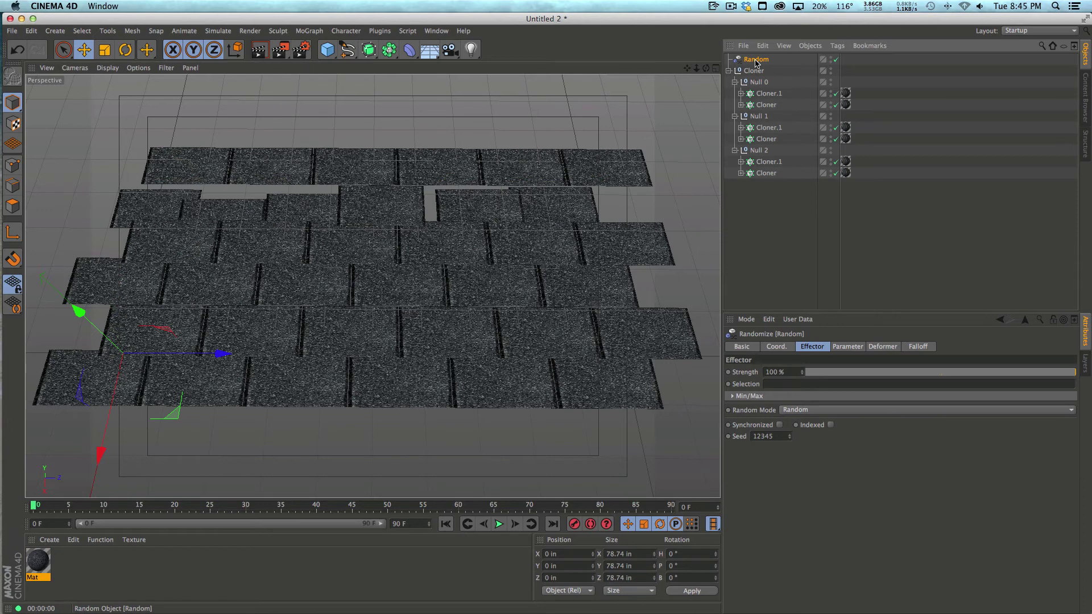
drag(762, 172, 762, 167)
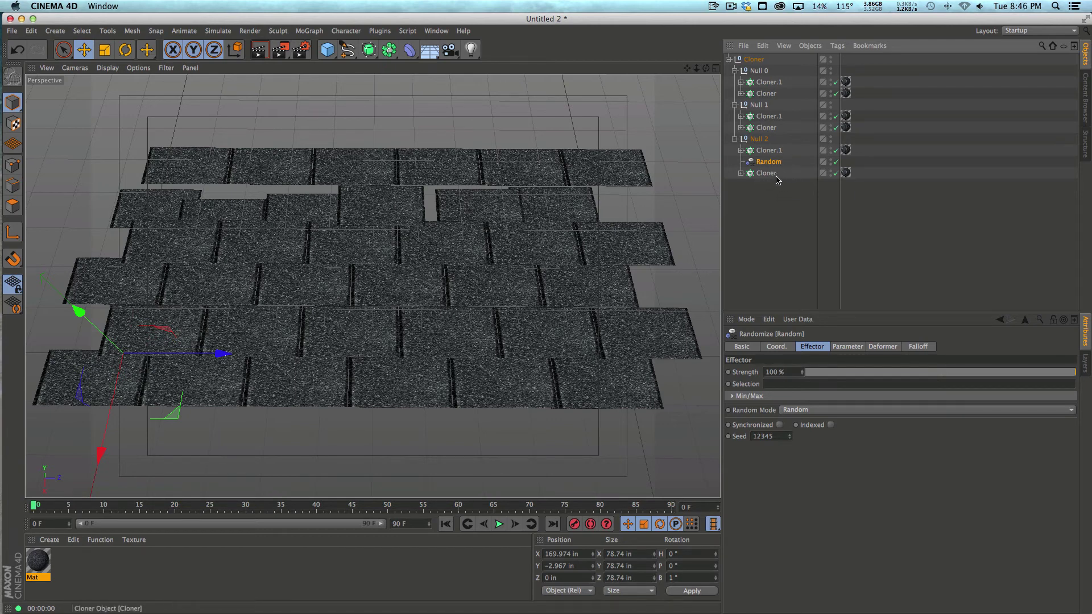
click(782, 349)
click(839, 348)
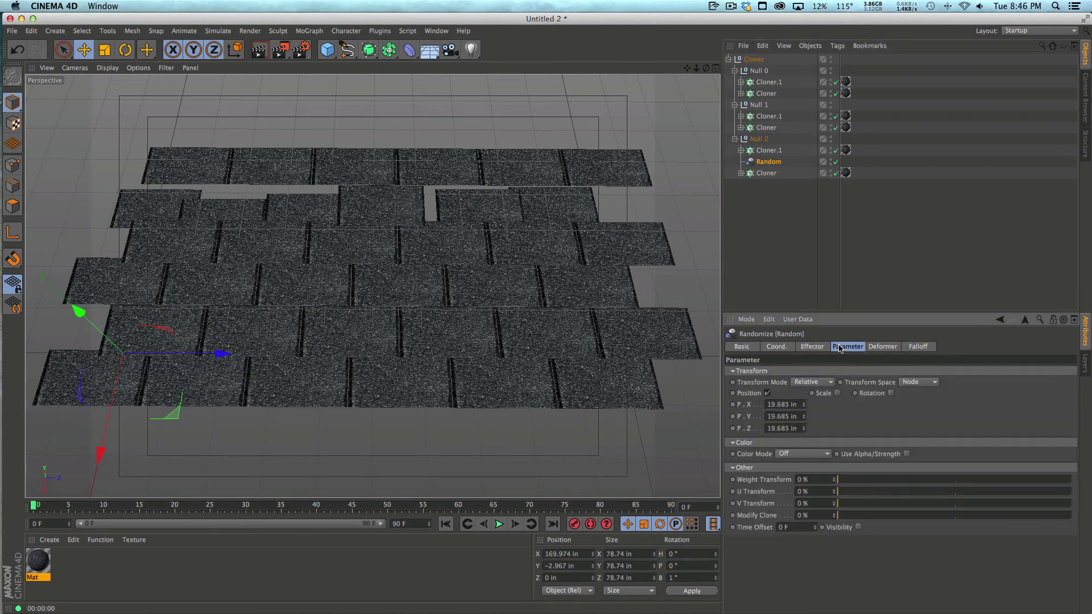
click(767, 393)
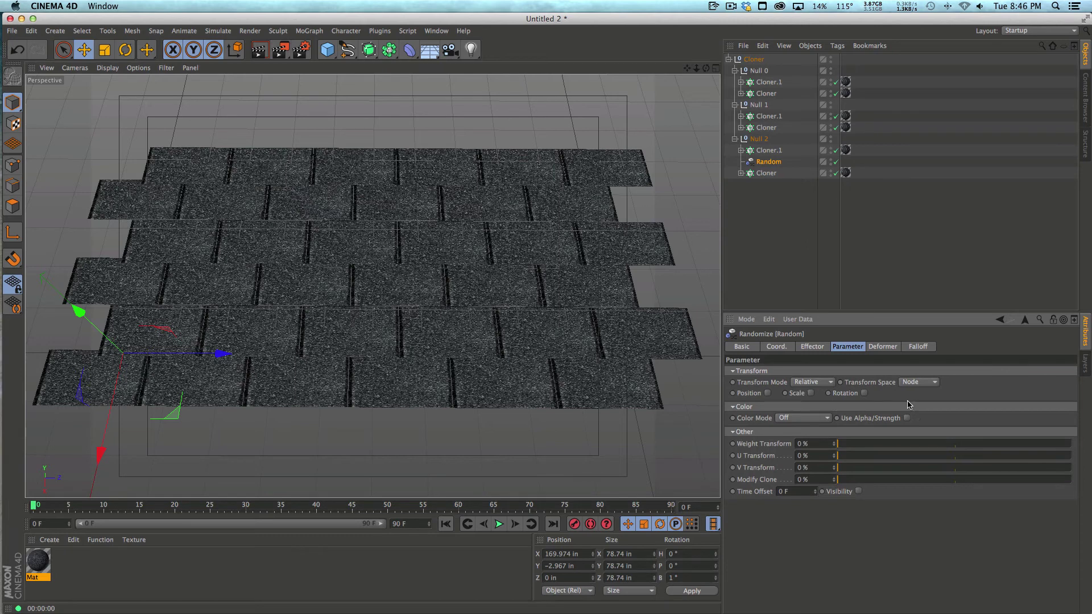
click(803, 419)
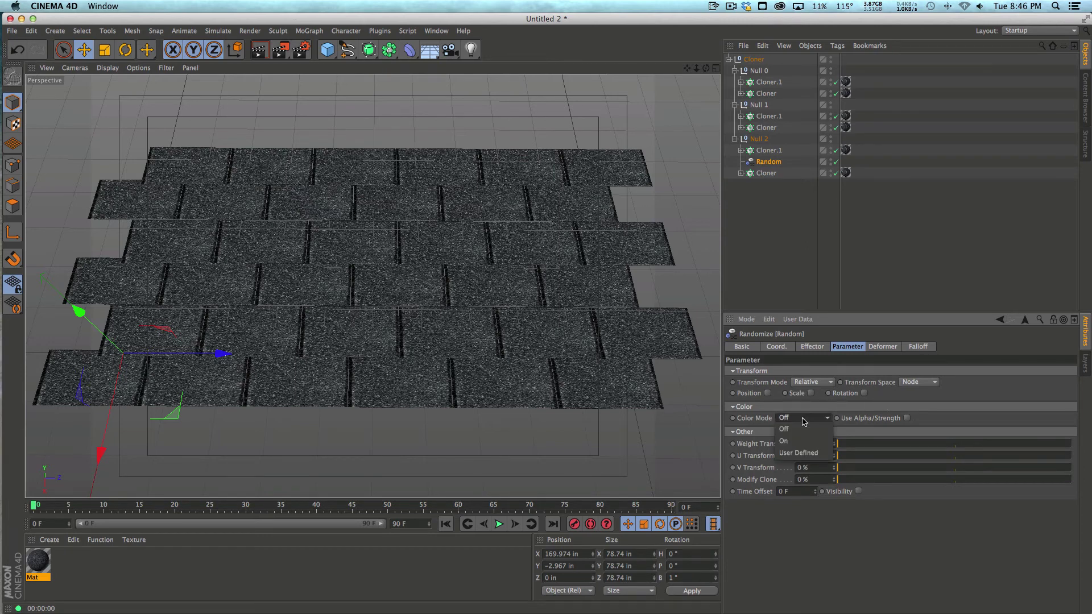
click(796, 442)
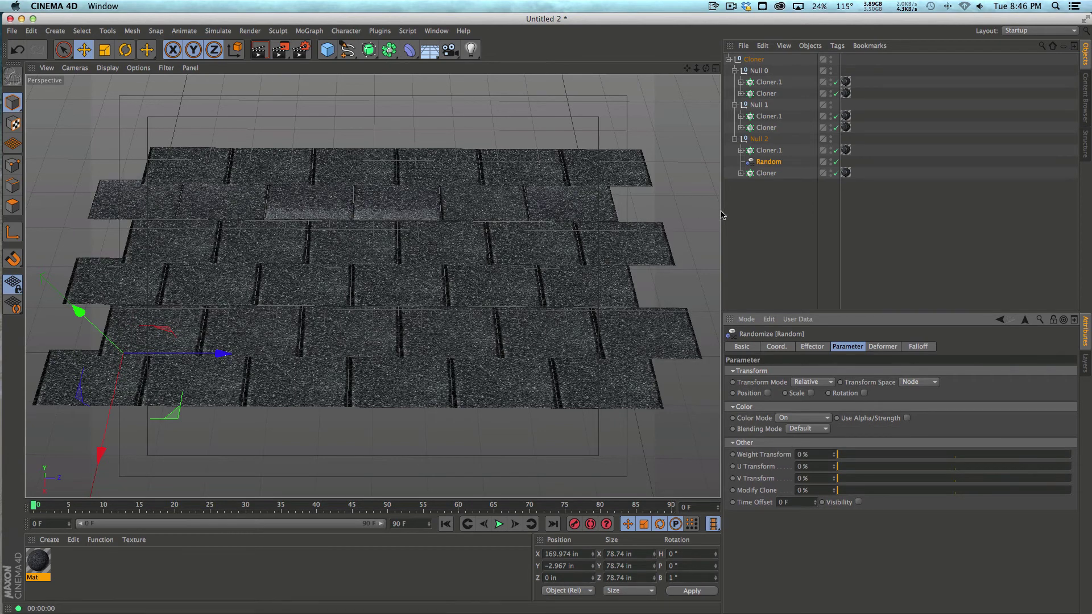
click(769, 150)
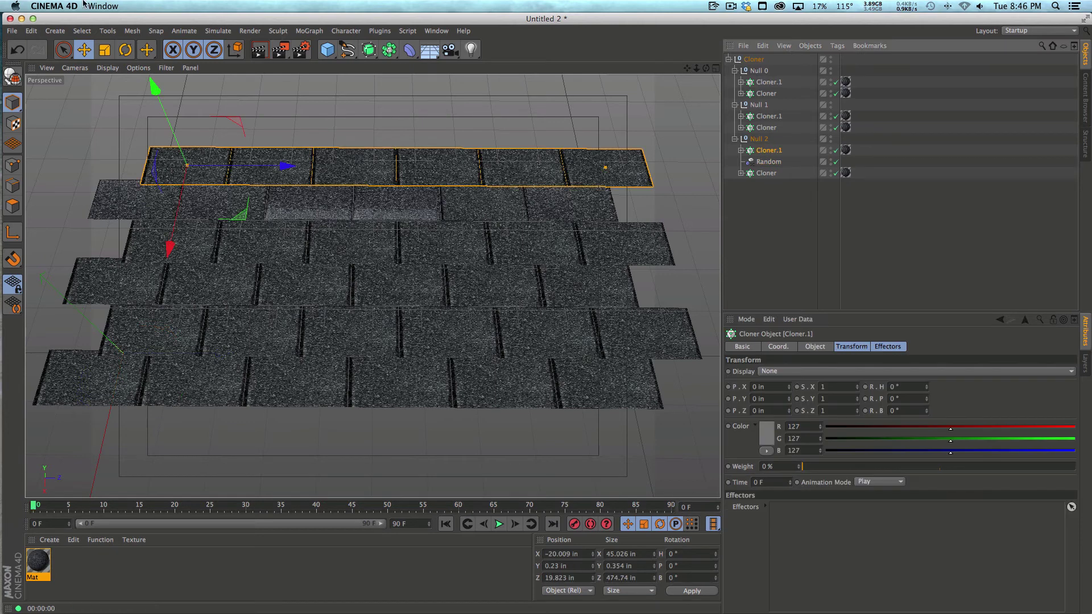
Step: Add a Random effector for the top row in Null 2: Position off, Color Mode On, new seed
click(307, 31)
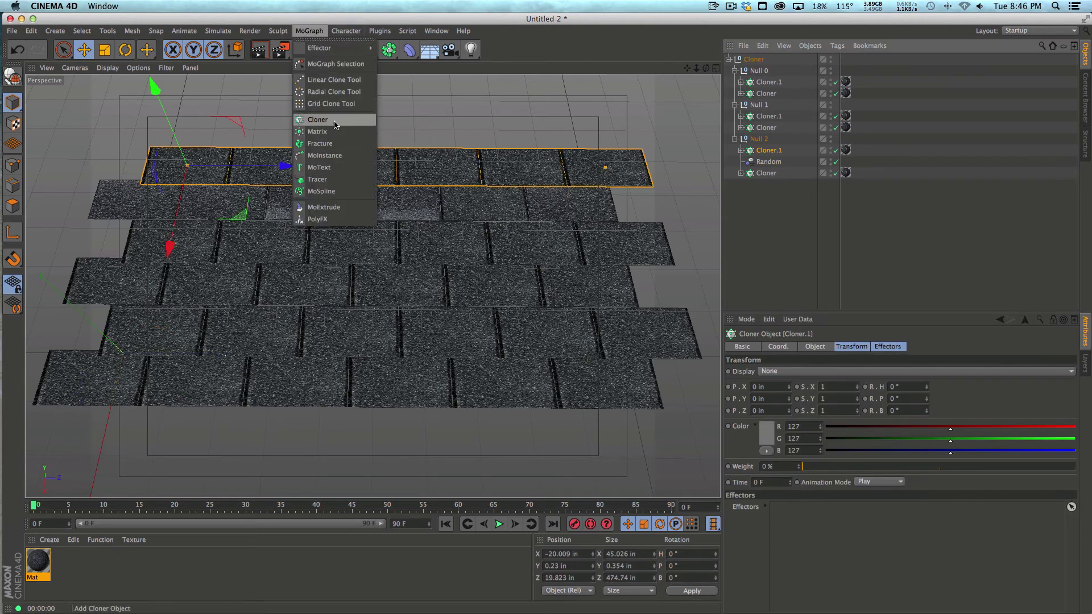
mouse_move(340, 48)
click(401, 146)
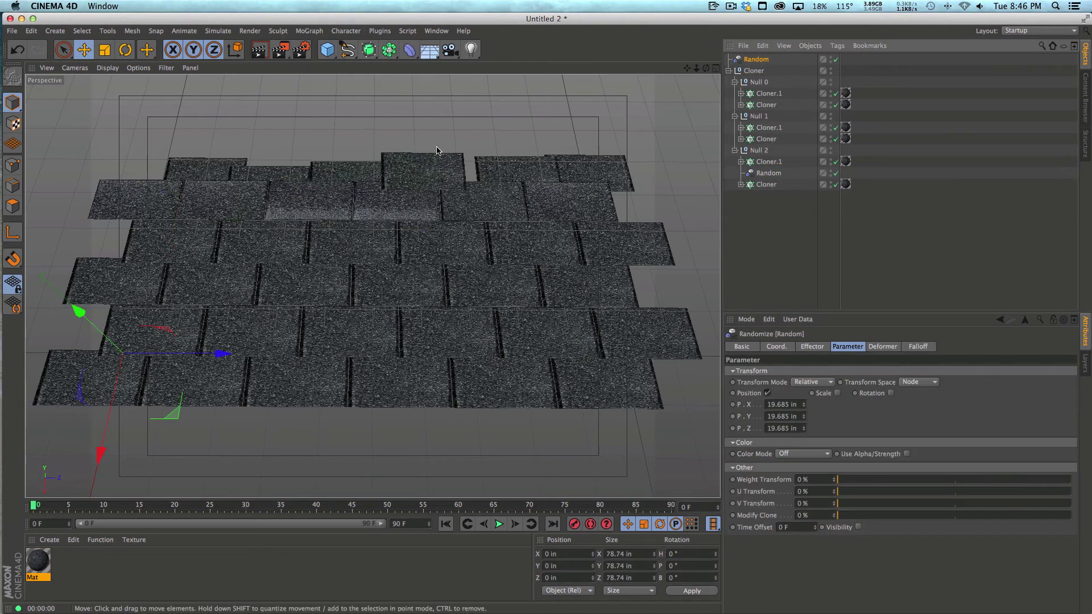
drag(764, 161, 765, 162)
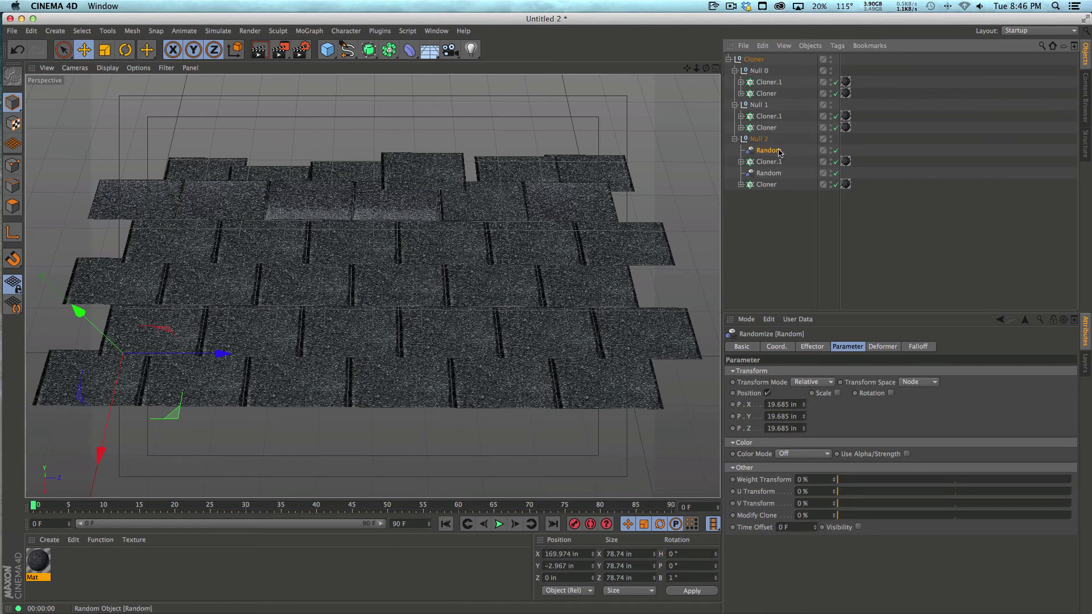
click(766, 163)
click(768, 151)
click(767, 393)
click(812, 419)
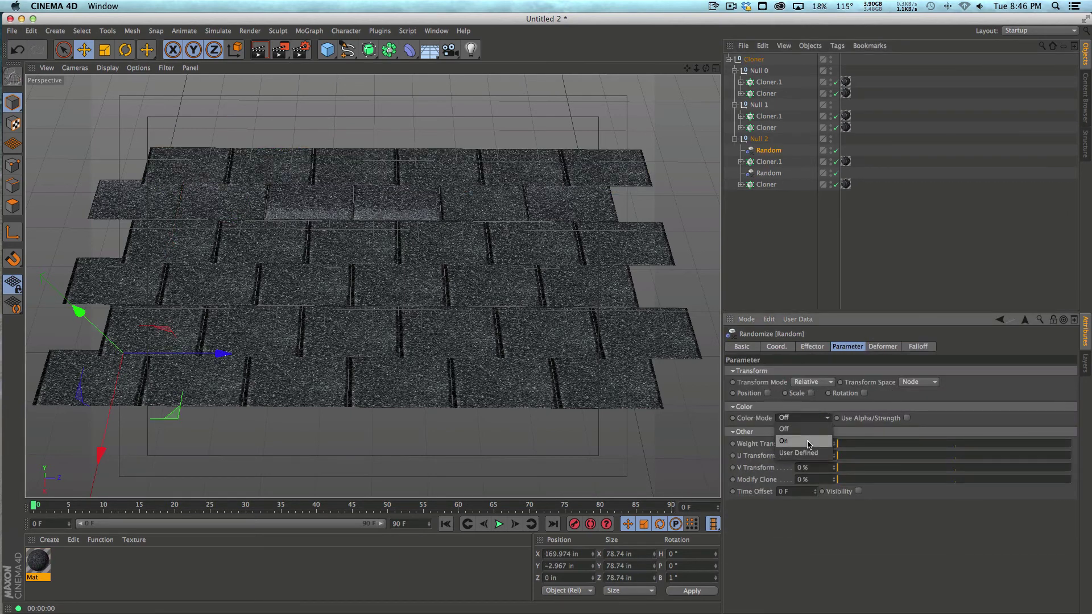
click(823, 440)
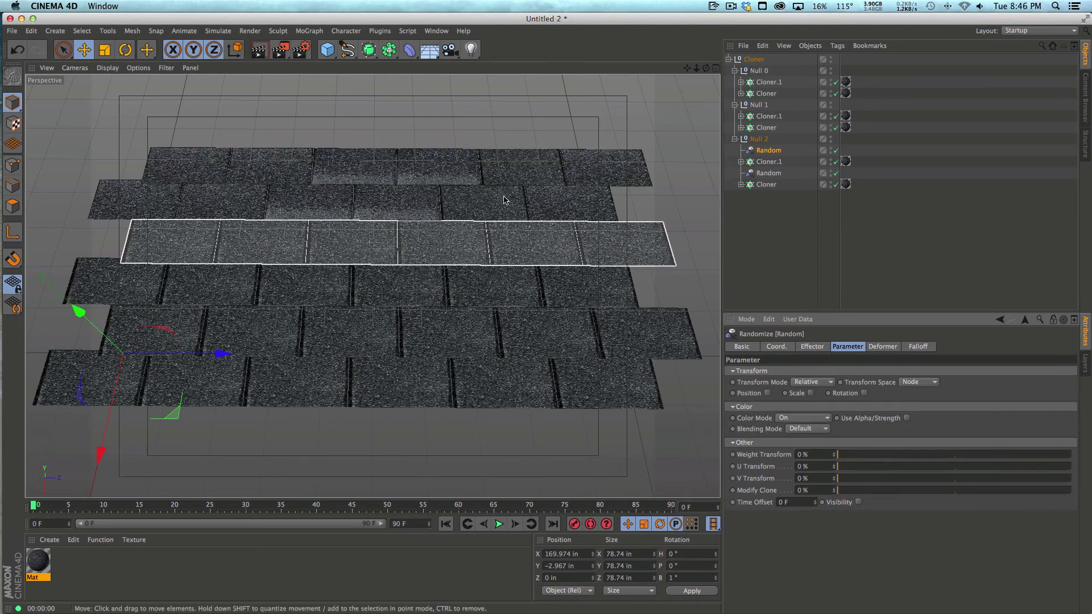
click(813, 348)
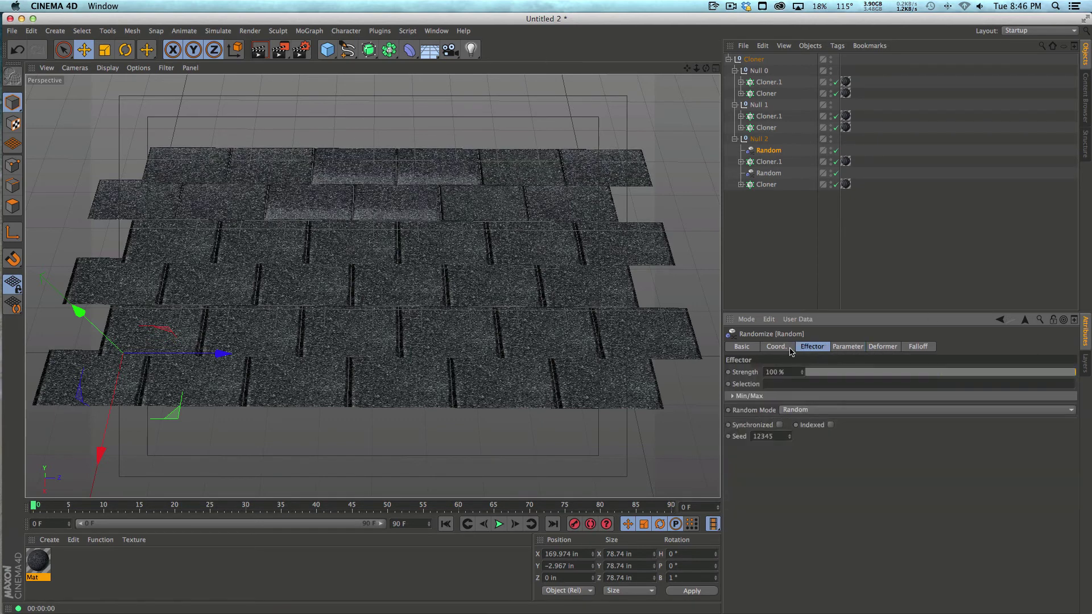
click(789, 434)
click(789, 435)
click(789, 434)
click(789, 435)
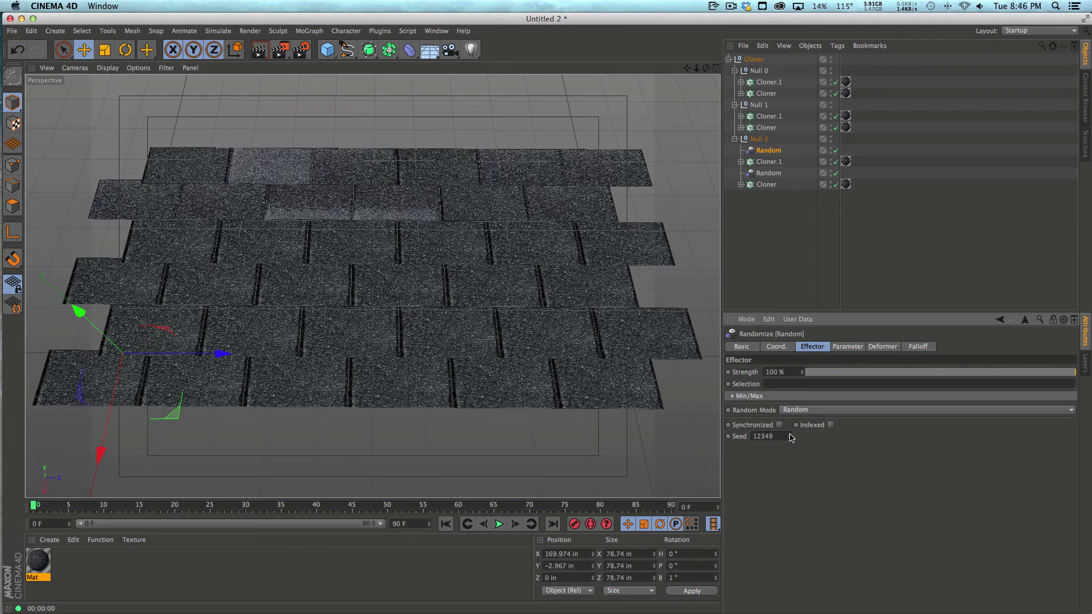
Step: Add a Random effector into Null 1 with Position off, Color Mode On and seed 12353
click(777, 128)
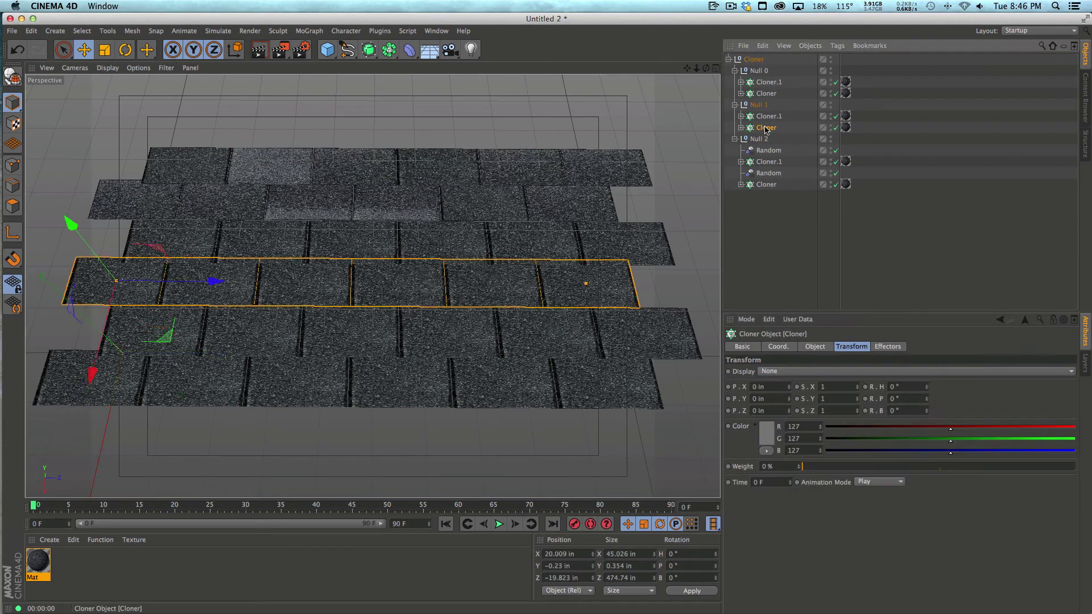
click(309, 31)
mouse_move(336, 48)
click(405, 136)
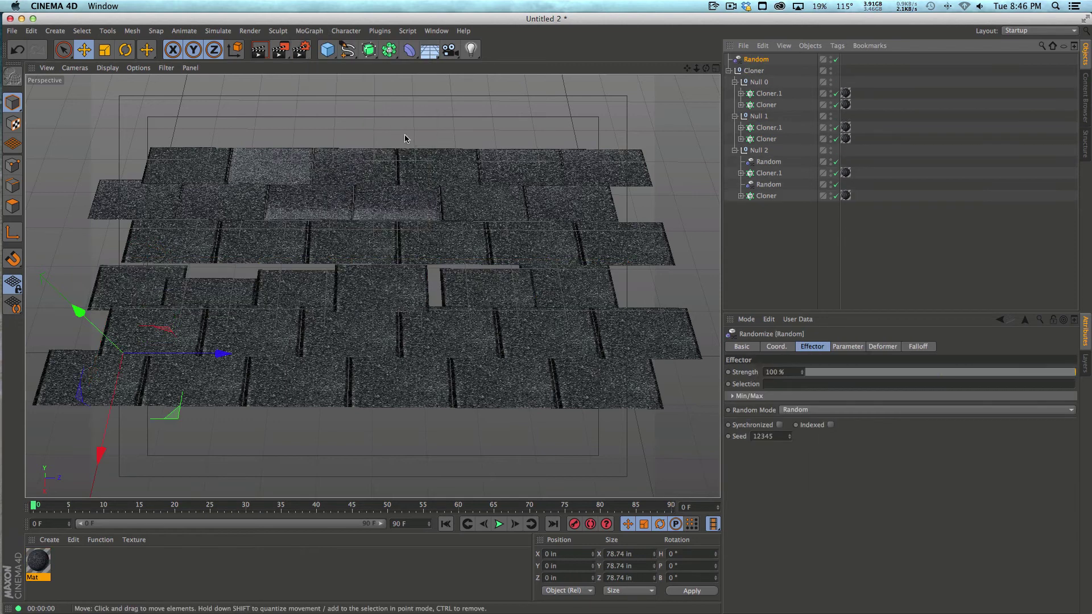
drag(759, 136, 762, 134)
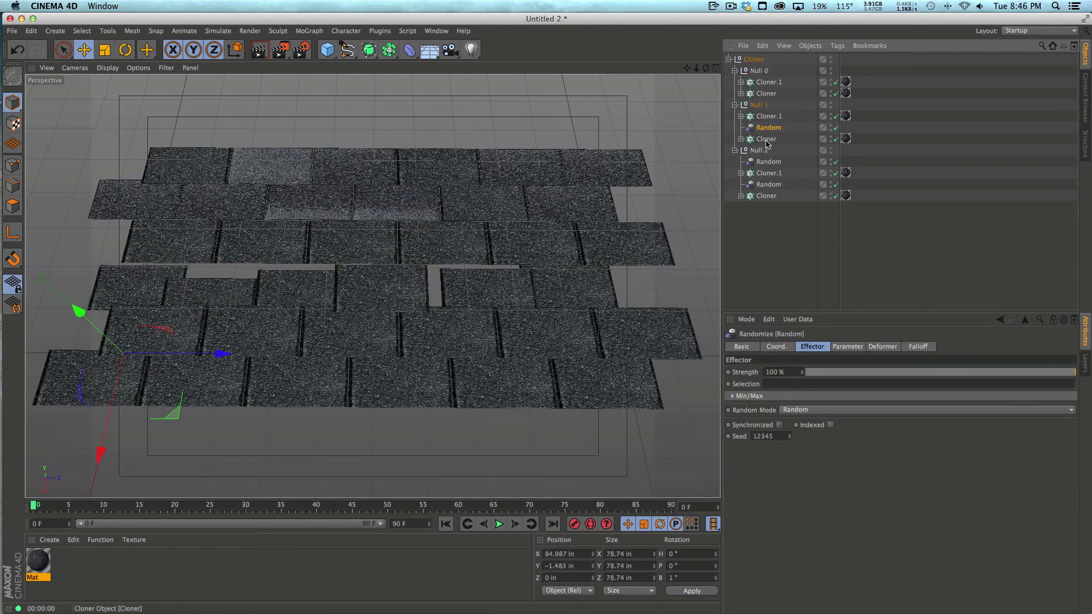
click(847, 347)
click(768, 393)
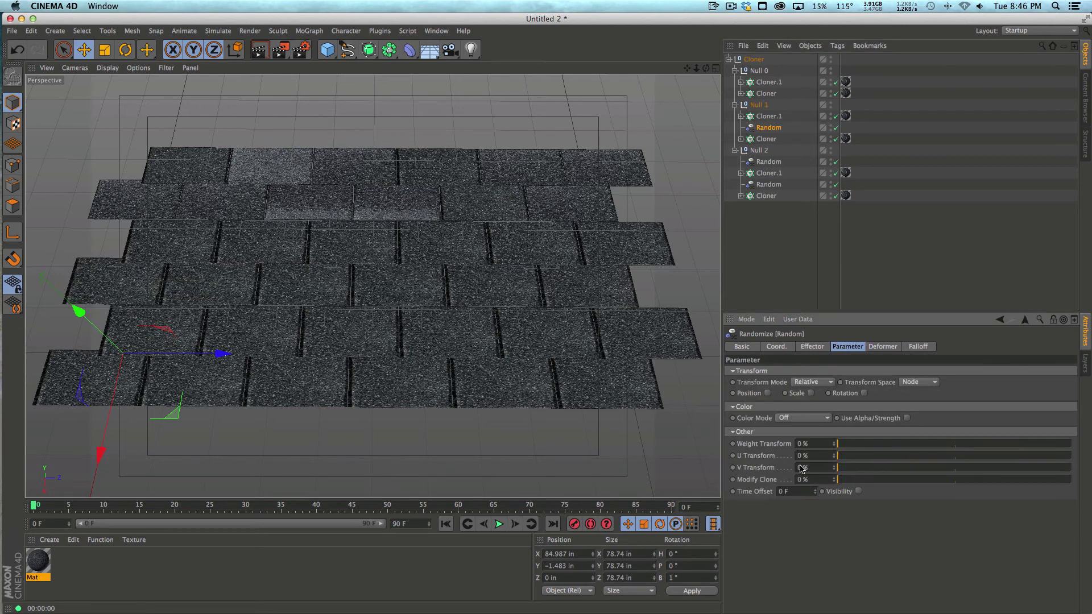
click(802, 419)
click(801, 440)
click(810, 347)
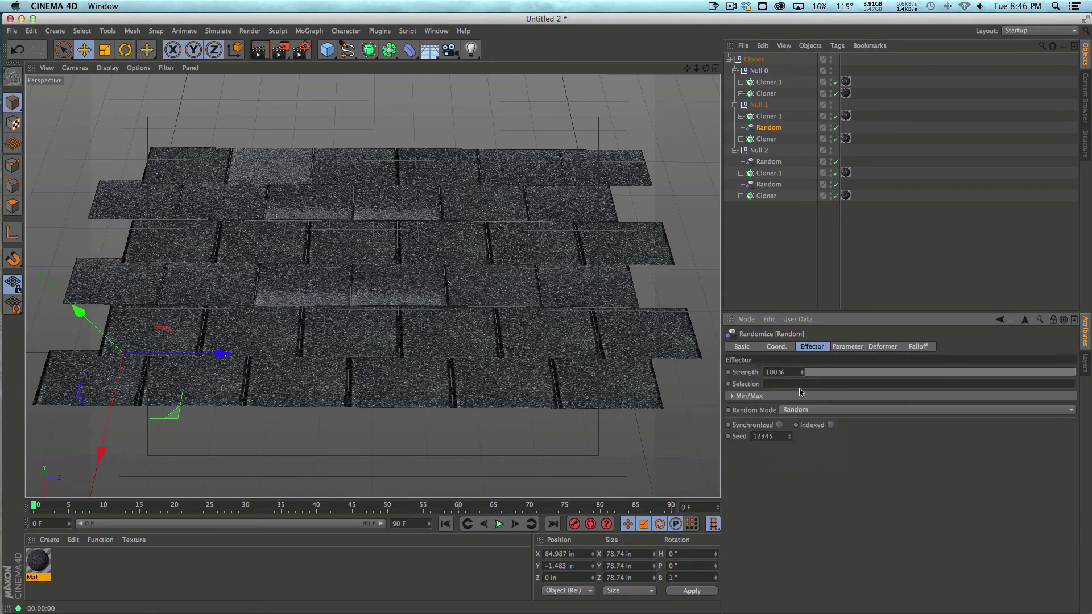
drag(789, 436, 789, 431)
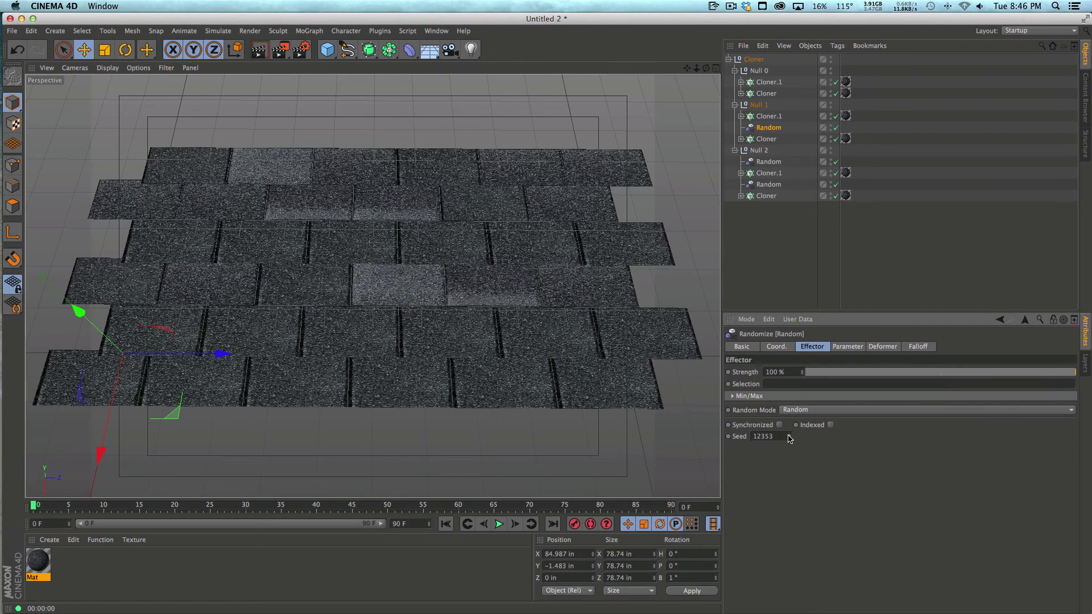
click(769, 116)
click(304, 31)
Step: Add a second Random effector in Null 1 with Position off, seed 12355 and Color Mode On
mouse_move(341, 48)
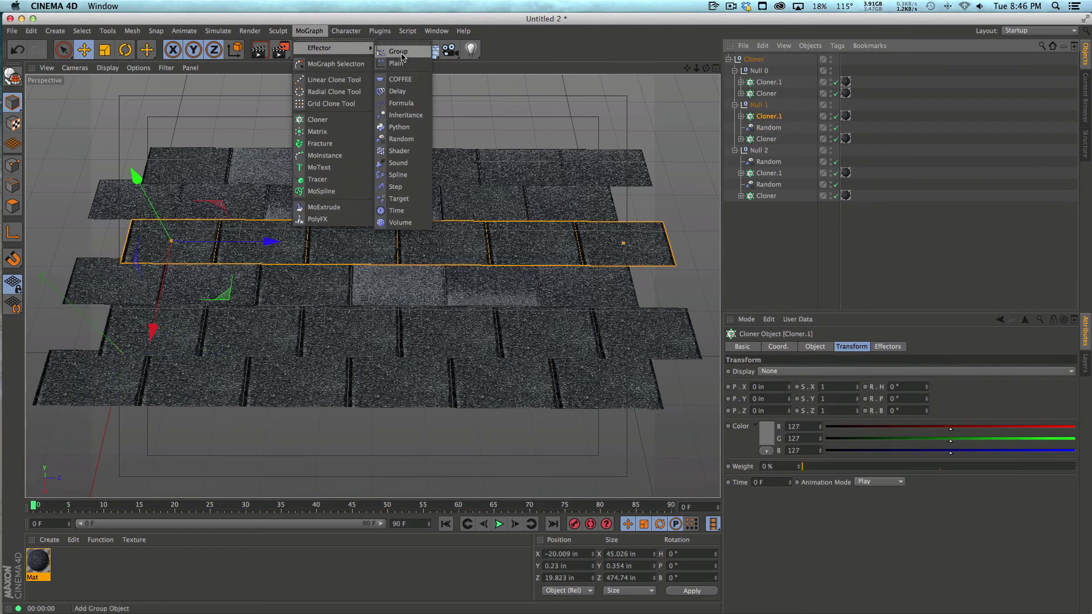
click(401, 141)
drag(758, 117, 760, 125)
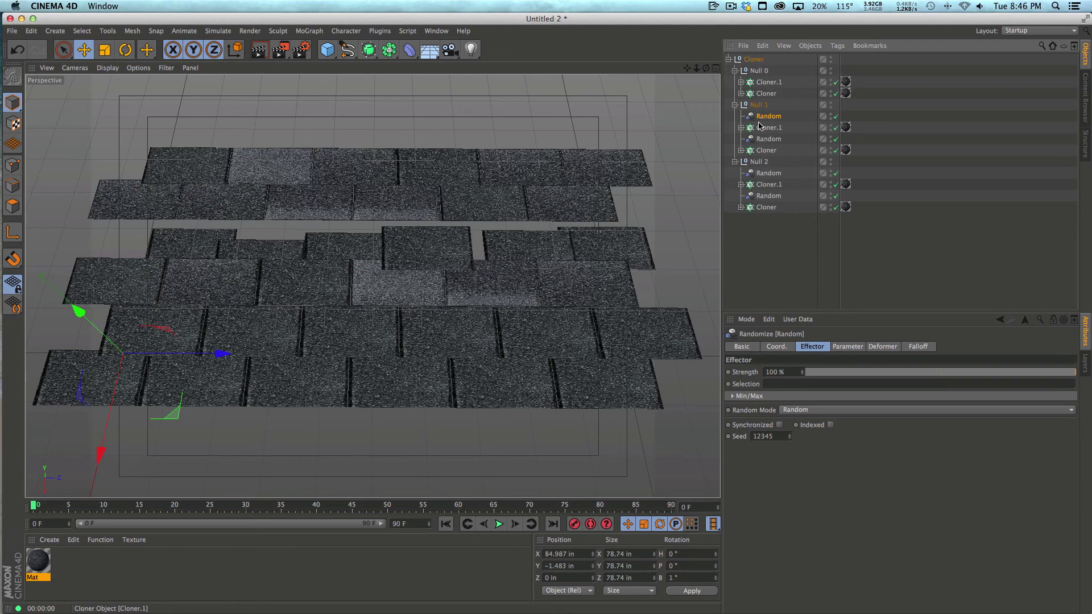
click(847, 348)
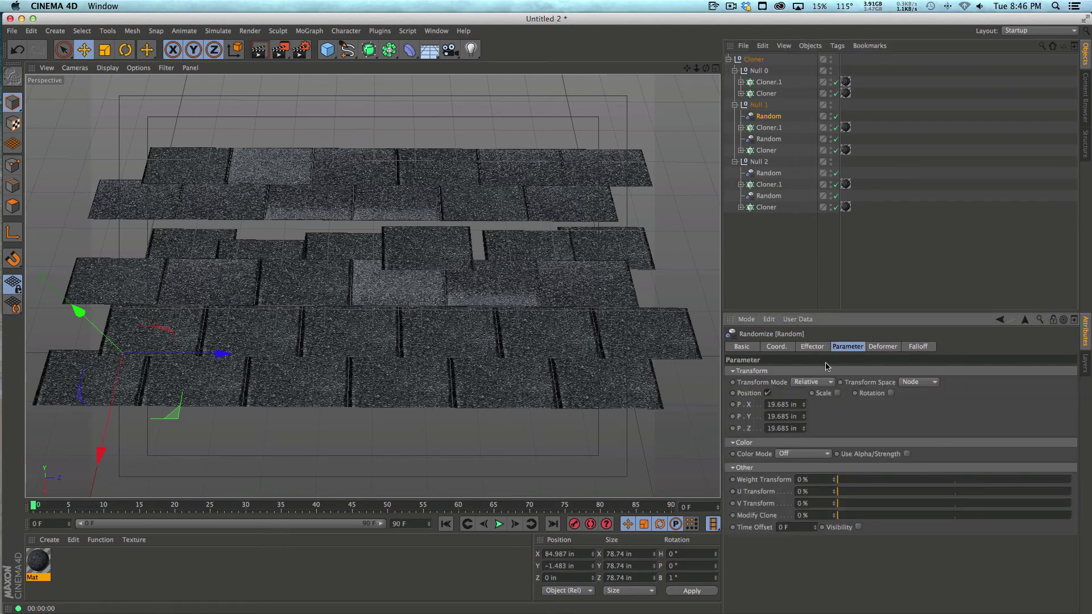
click(768, 393)
click(813, 346)
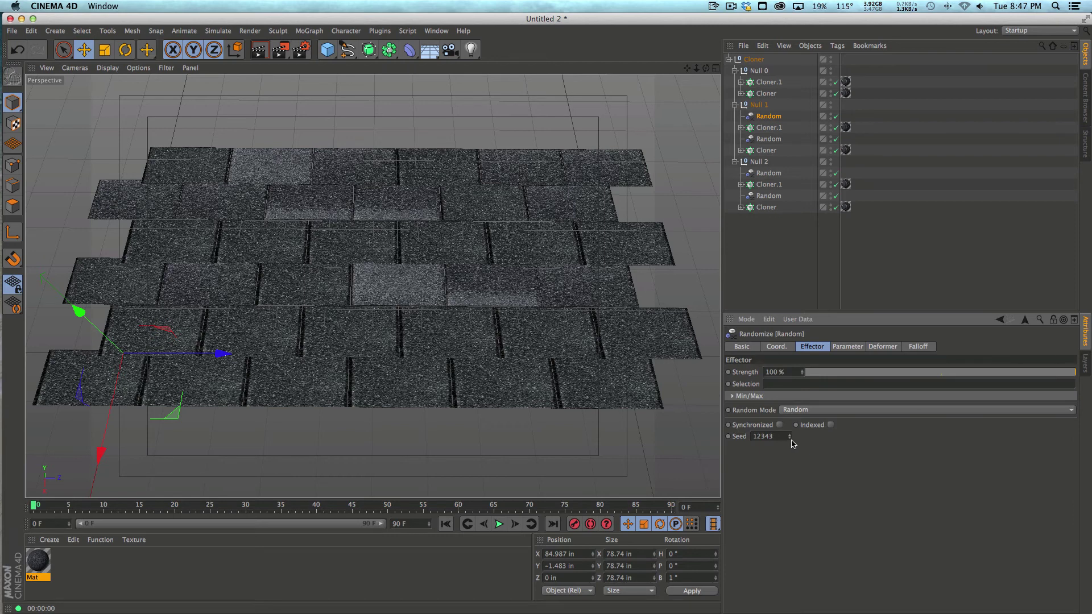
drag(792, 441, 812, 420)
click(846, 347)
click(811, 348)
click(847, 346)
click(800, 419)
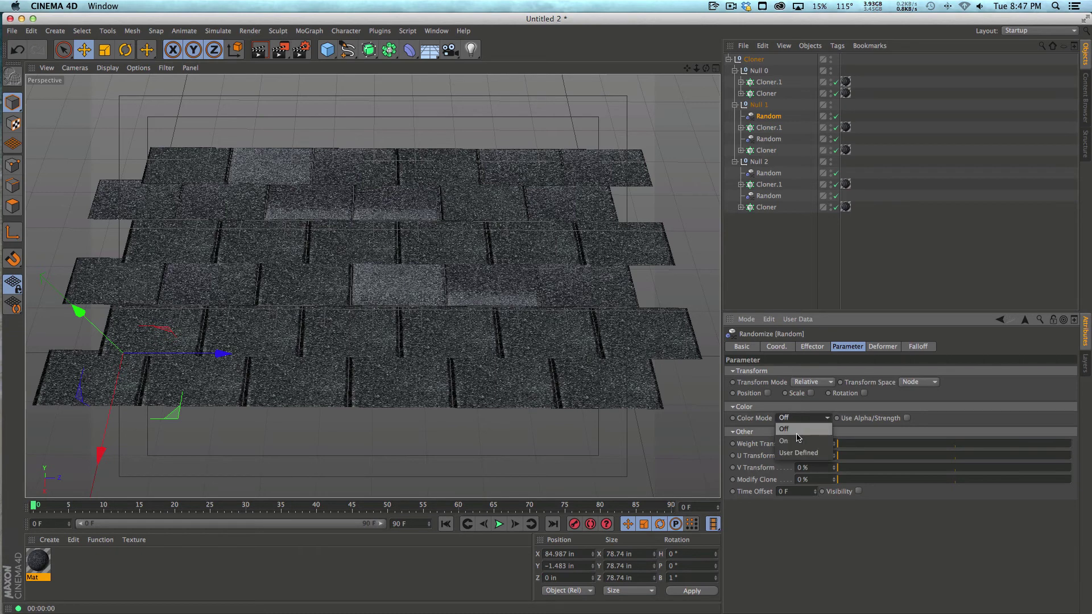
click(796, 430)
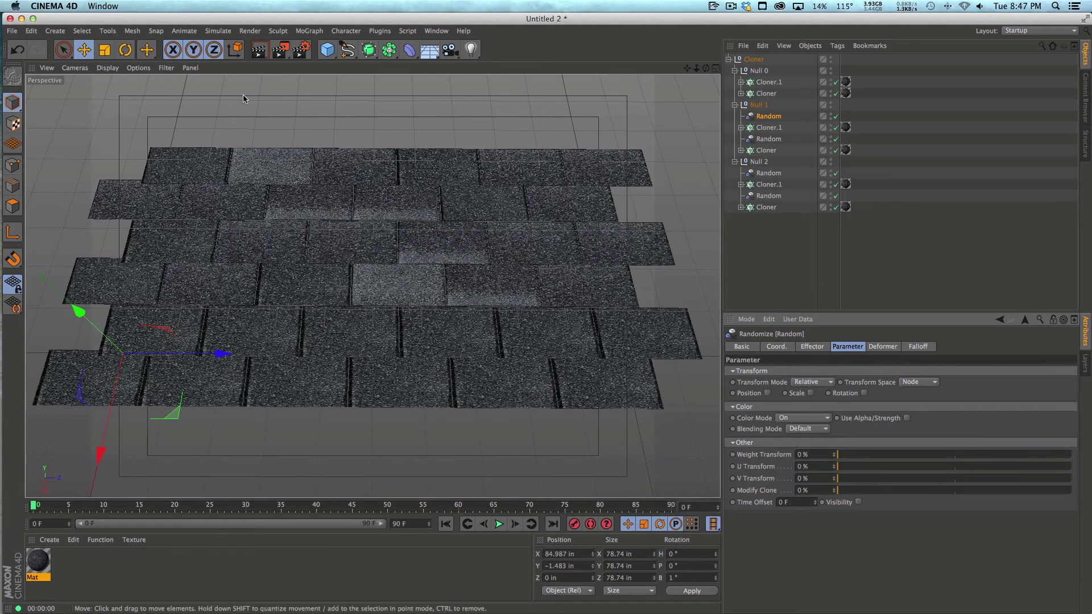
click(766, 94)
Step: Add a Random effector in Null 0 for the bottom row: Color Mode On, Position off, seed 12457
click(309, 31)
mouse_move(336, 53)
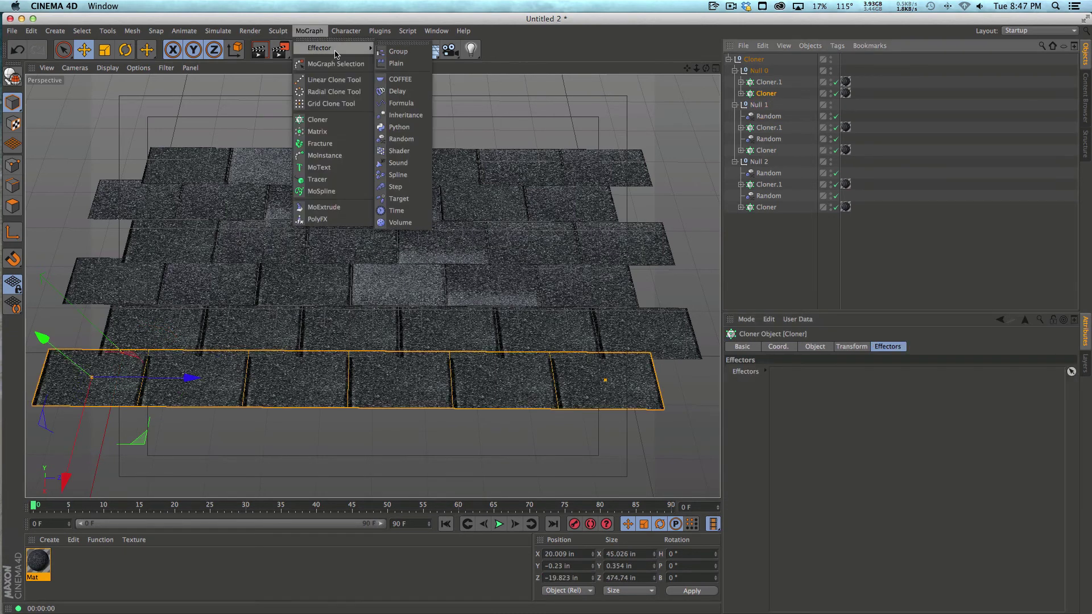
click(402, 139)
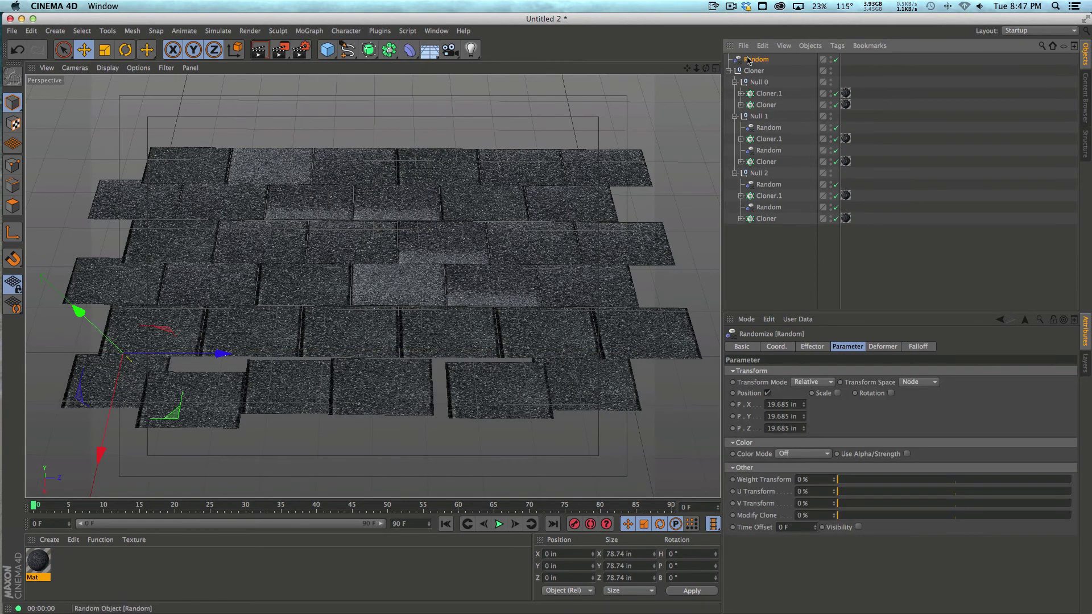
drag(758, 101, 756, 103)
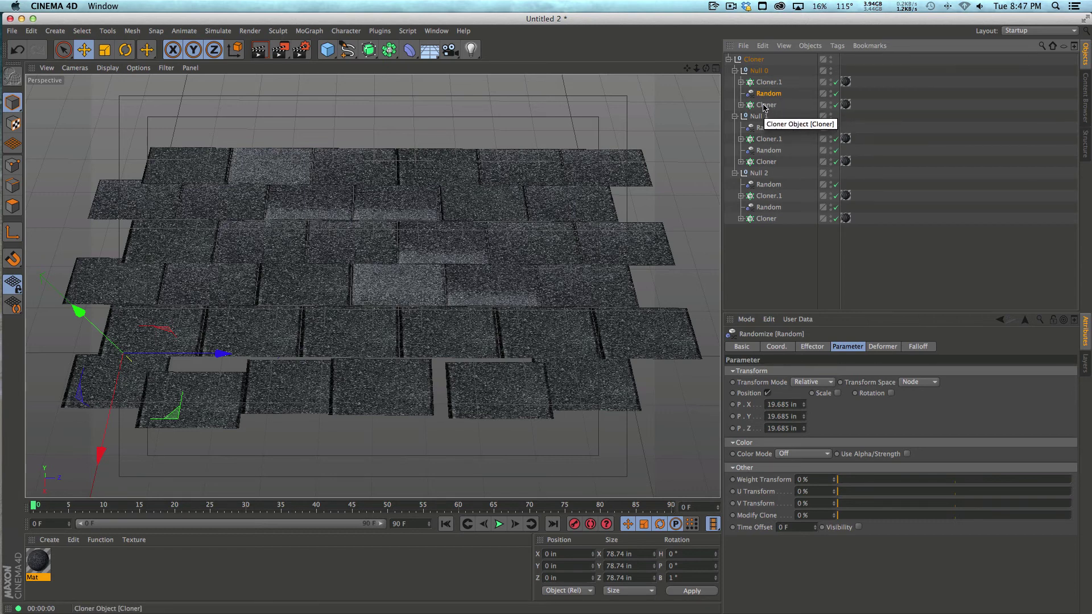
click(813, 457)
click(801, 463)
click(769, 394)
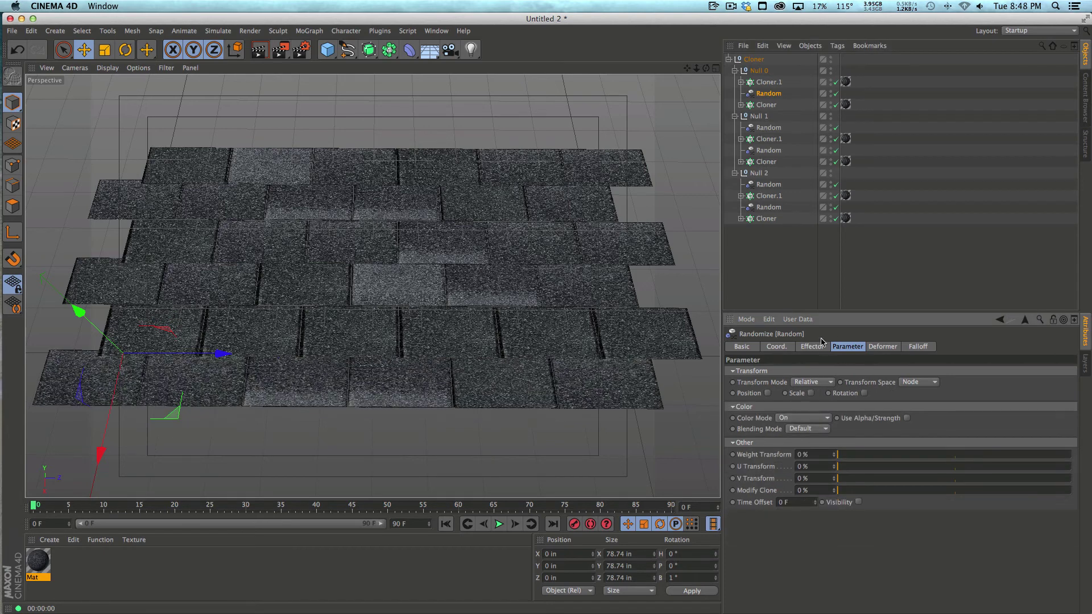
click(813, 347)
drag(790, 436, 786, 431)
click(789, 439)
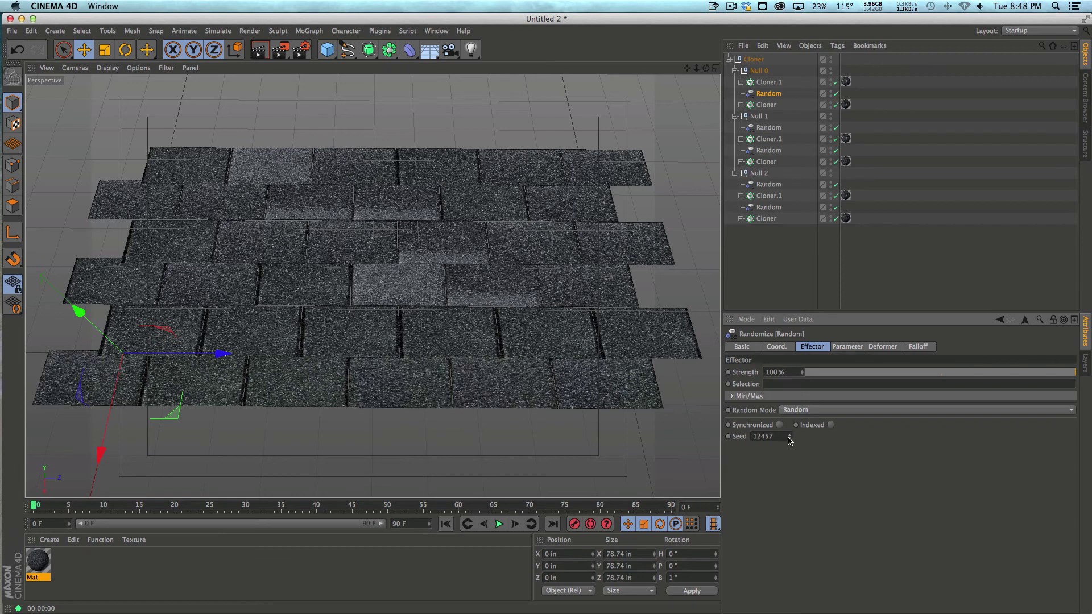
click(768, 82)
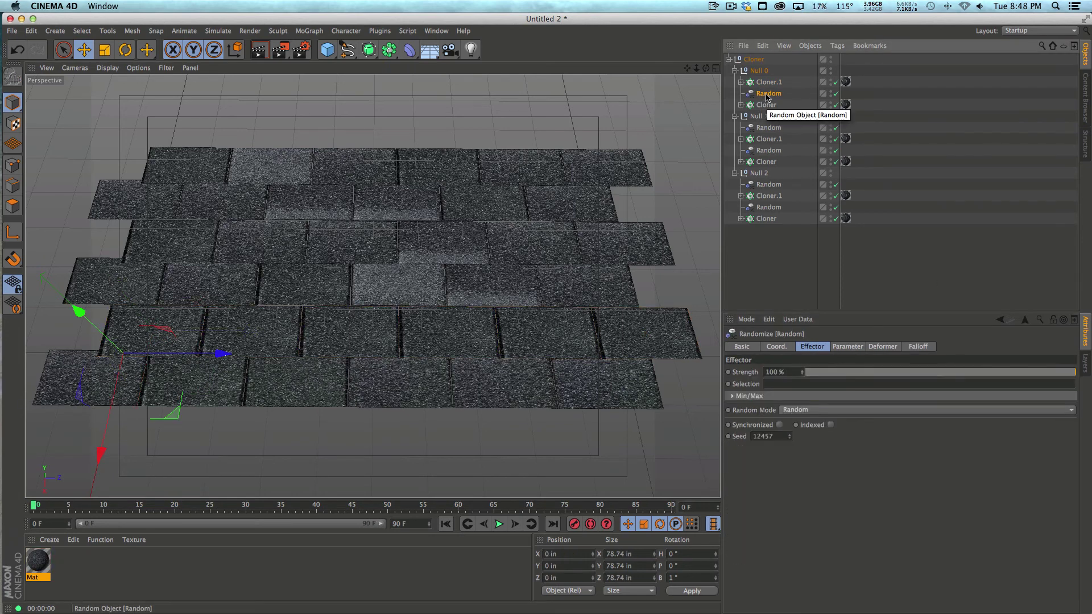
Step: Check the front row's effectors, then add a Random effector into Null 0 for Cloner.1
click(766, 104)
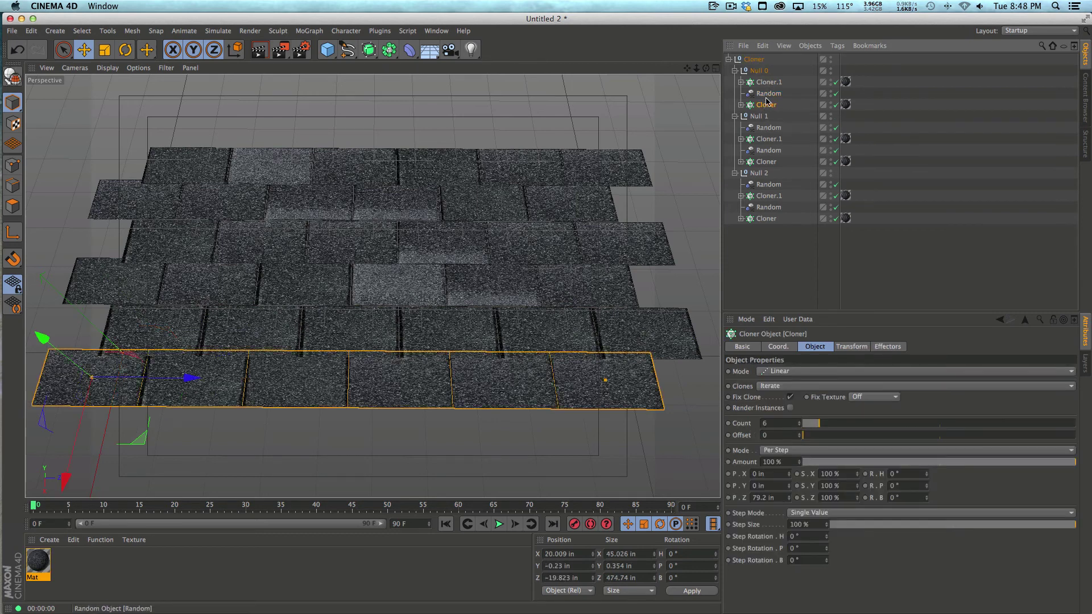
click(888, 346)
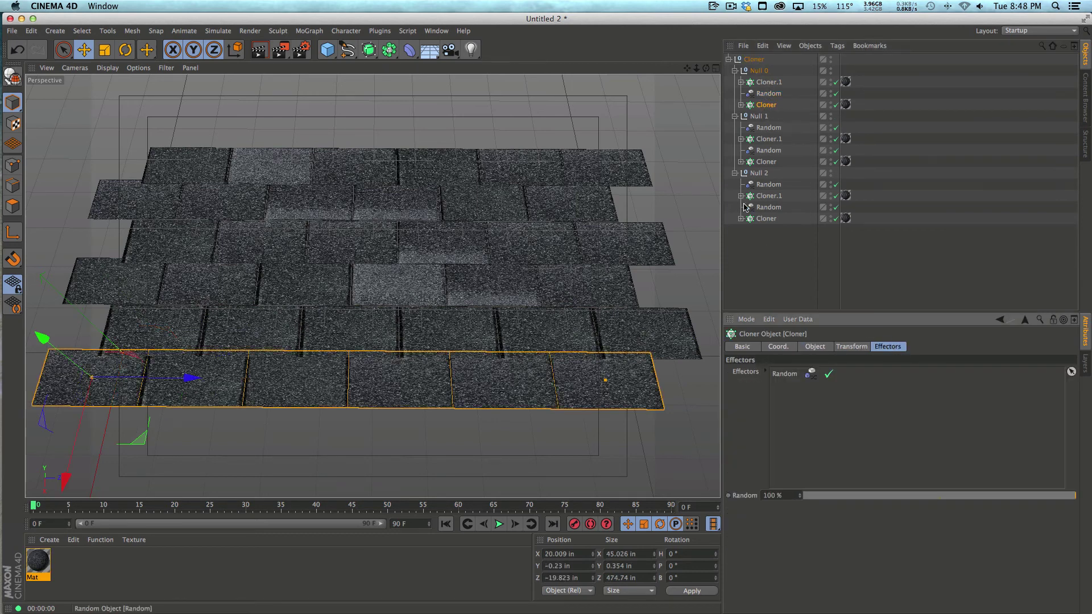
click(768, 83)
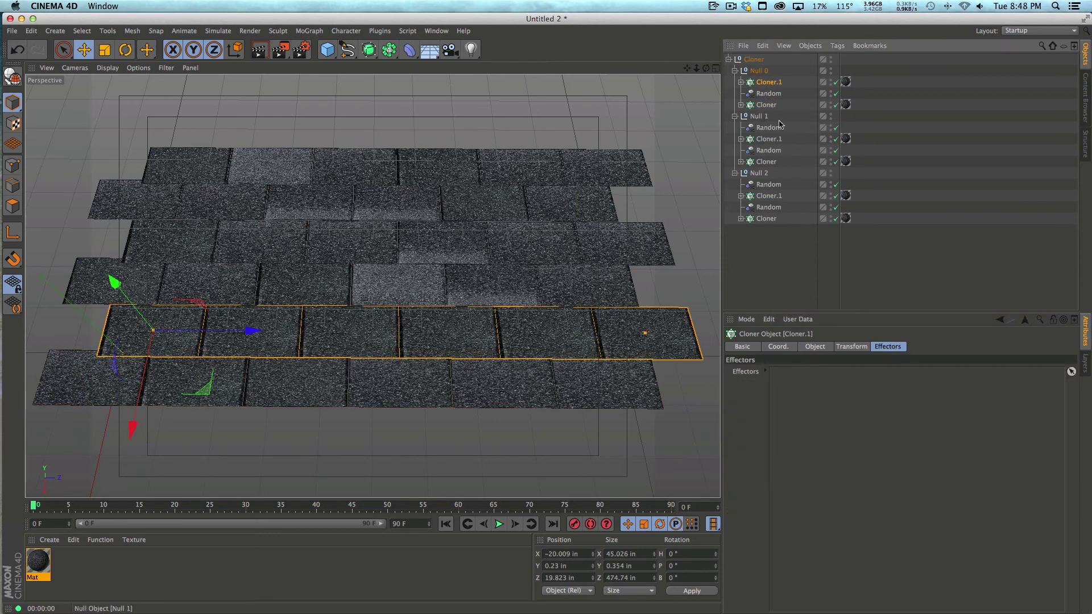
click(309, 31)
mouse_move(336, 48)
click(401, 139)
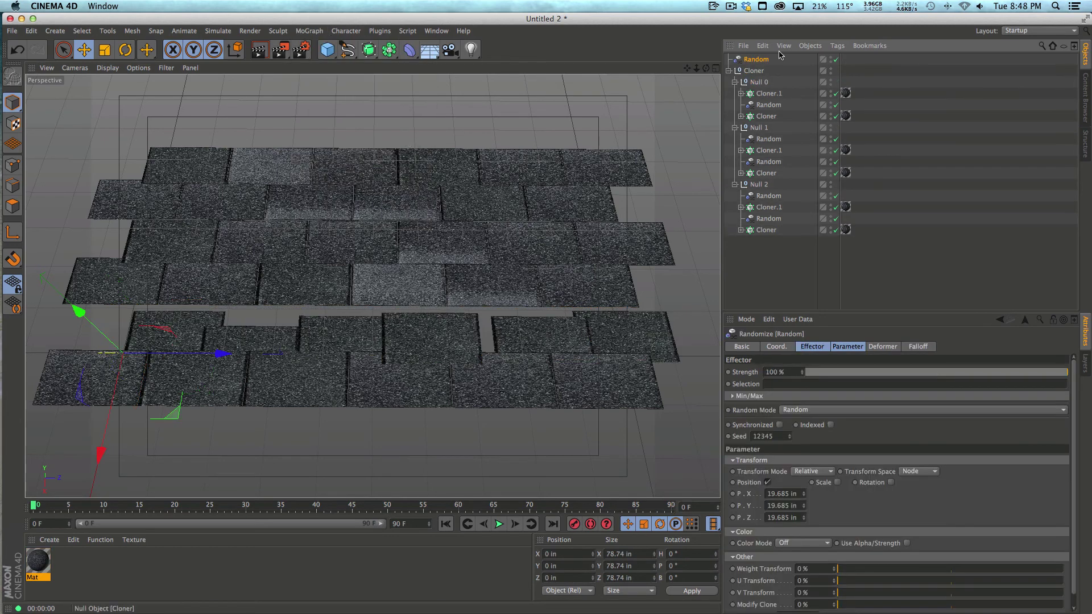
drag(766, 90, 767, 85)
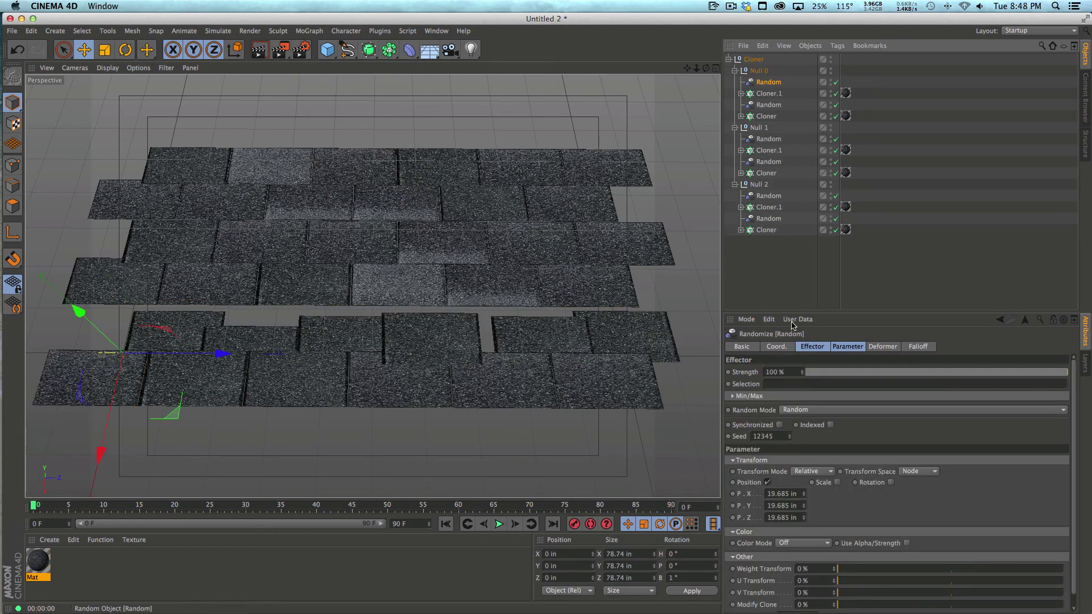
Step: Set the new effector to Position off, Color Mode On and seed 12435
drag(789, 438, 790, 396)
click(767, 483)
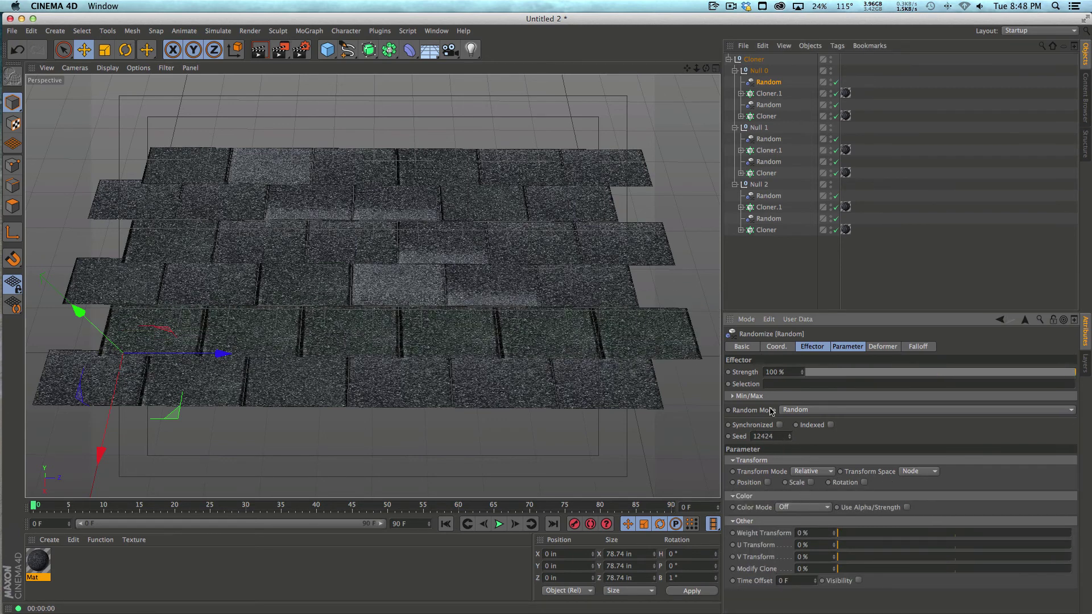
click(848, 347)
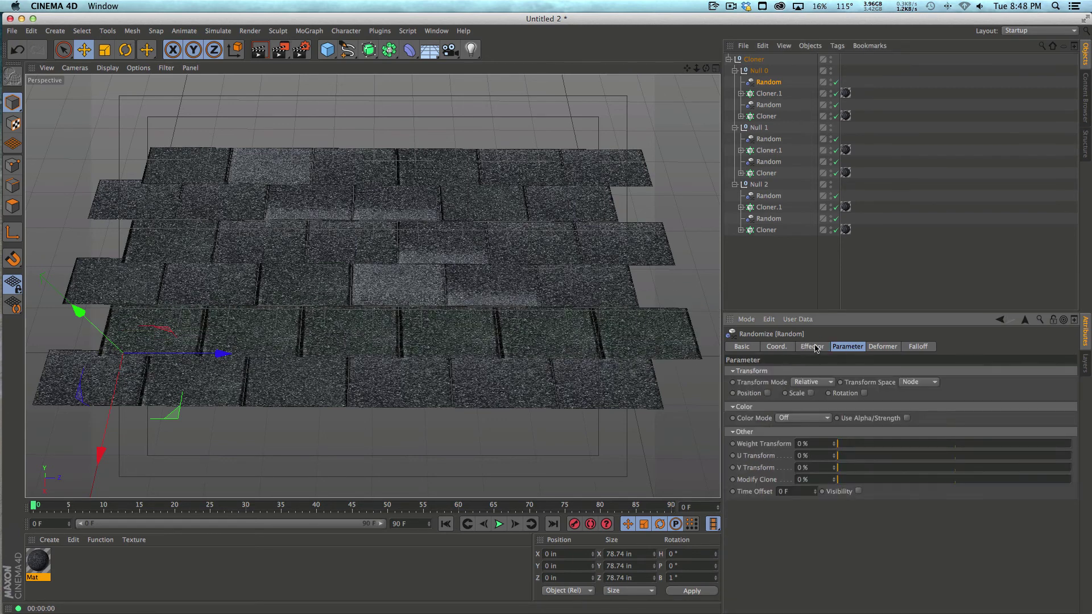
click(799, 418)
click(800, 442)
click(809, 348)
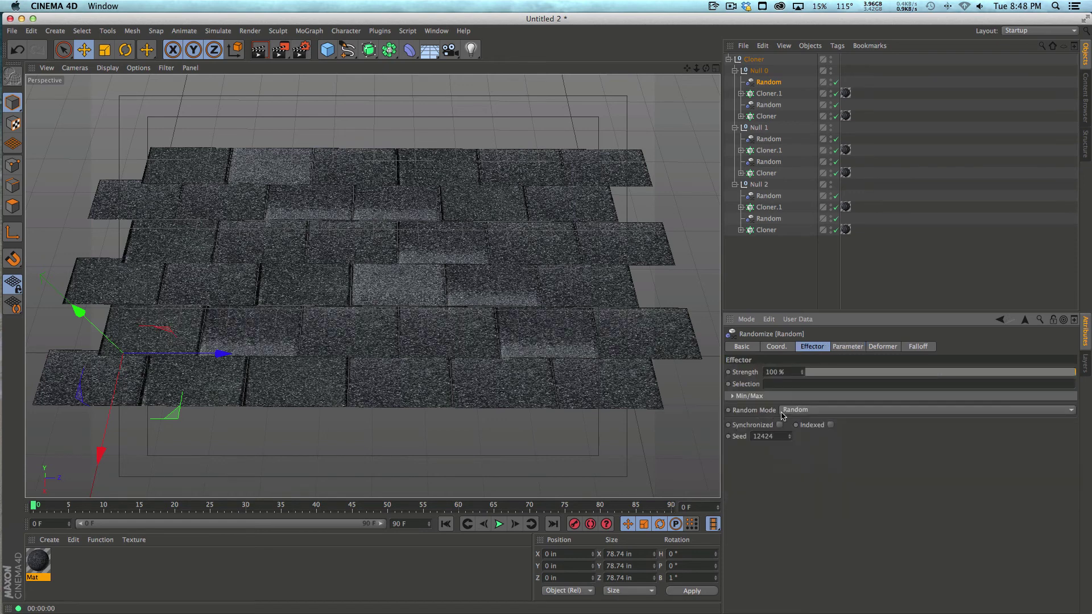
drag(790, 437, 790, 431)
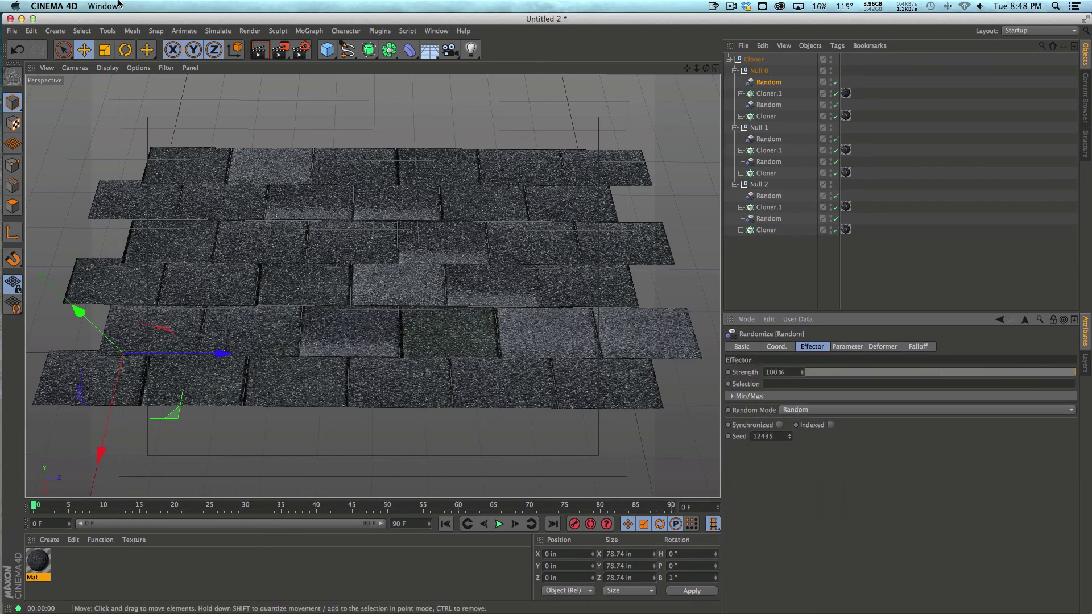
click(259, 50)
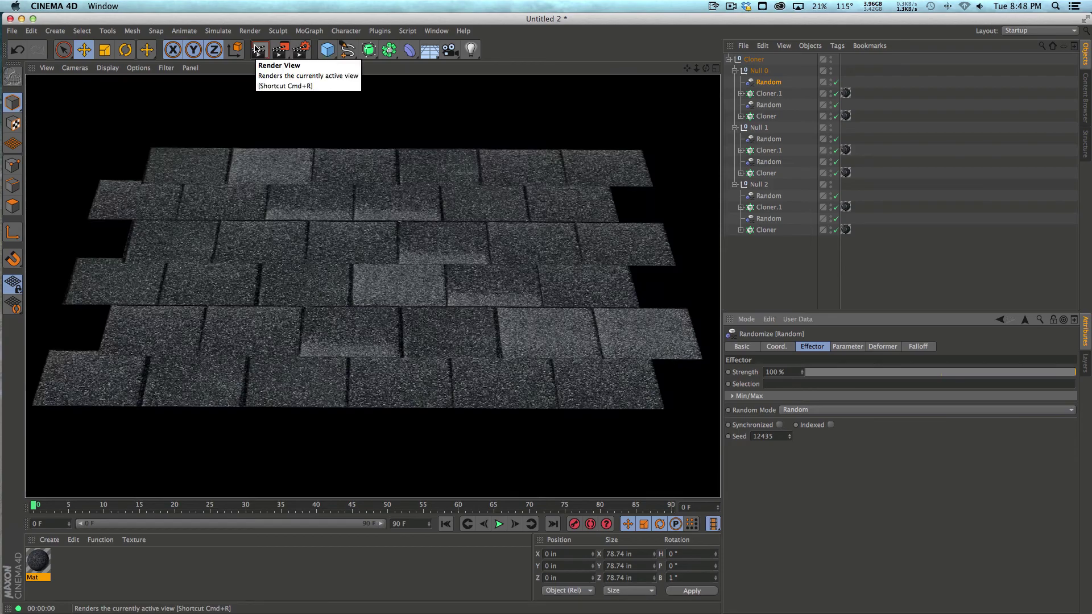
alt+drag(402, 300, 300, 324)
alt+middle_drag(300, 323, 373, 286)
alt+right_drag(373, 286, 414, 289)
mouse_move(418, 313)
alt+mouse_down()
mouse_move(399, 274)
mouse_move(409, 329)
alt+mouse_up()
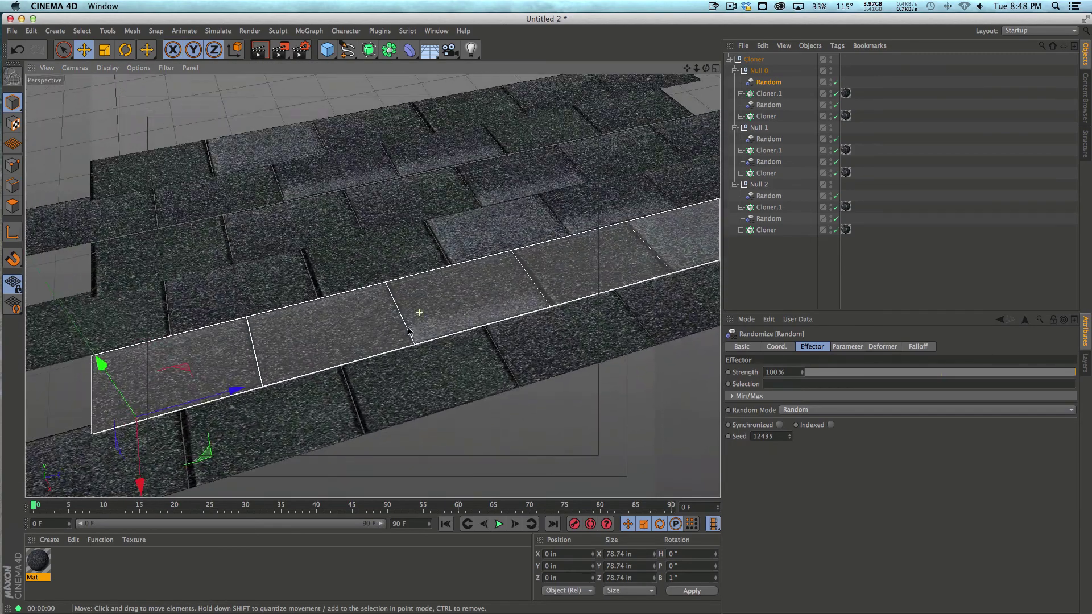
alt+right_drag(422, 319, 331, 332)
alt+middle_drag(331, 332, 297, 358)
click(260, 50)
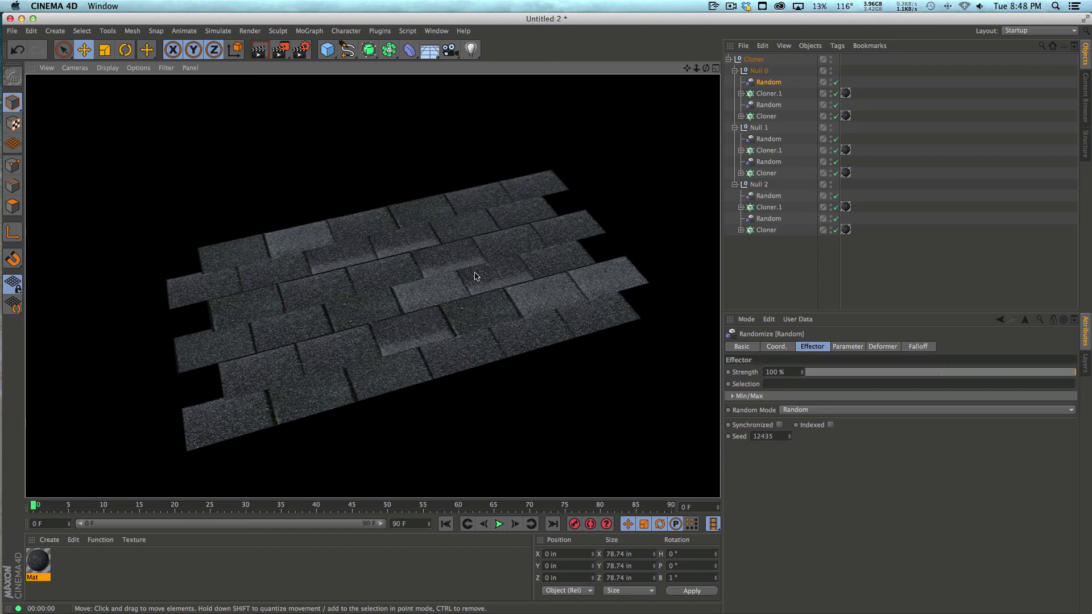
alt+drag(448, 261, 391, 342)
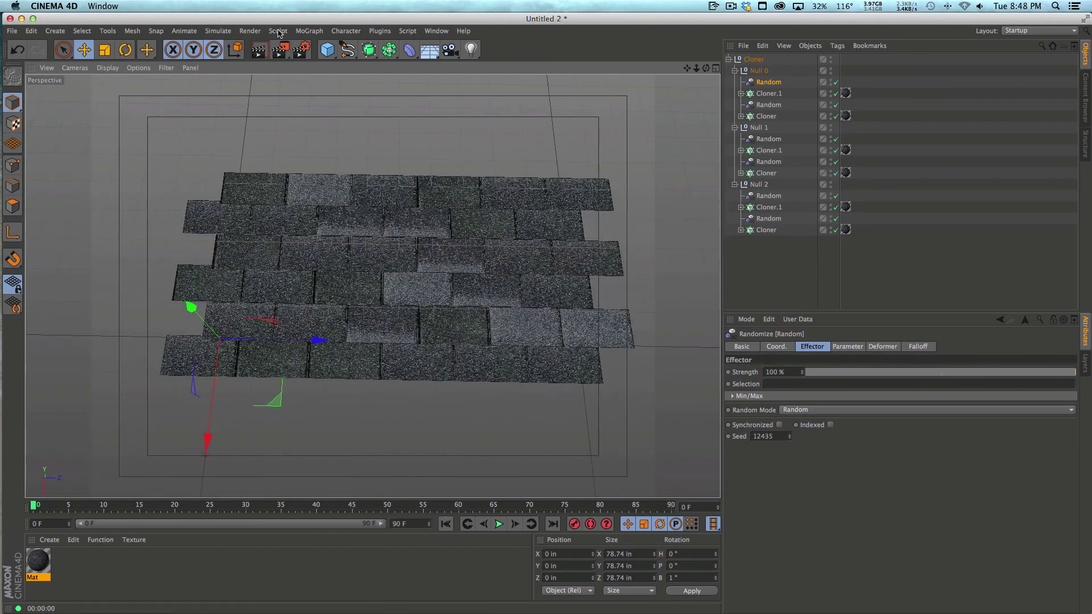
Step: Set the render Anti-Aliasing quality to Best in Render Settings
click(301, 49)
click(106, 89)
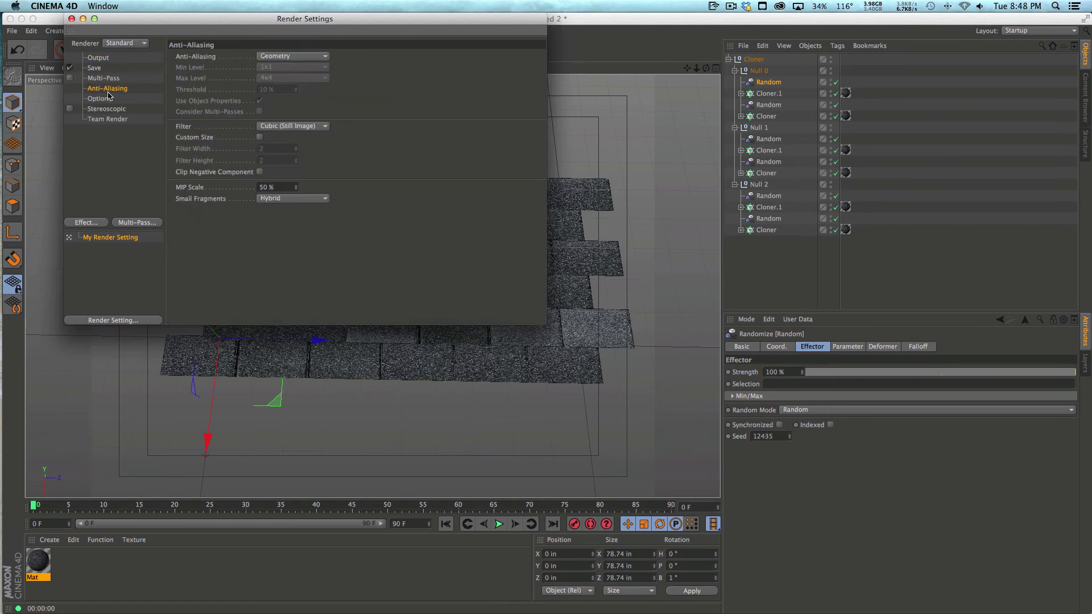
click(305, 57)
click(304, 93)
click(100, 99)
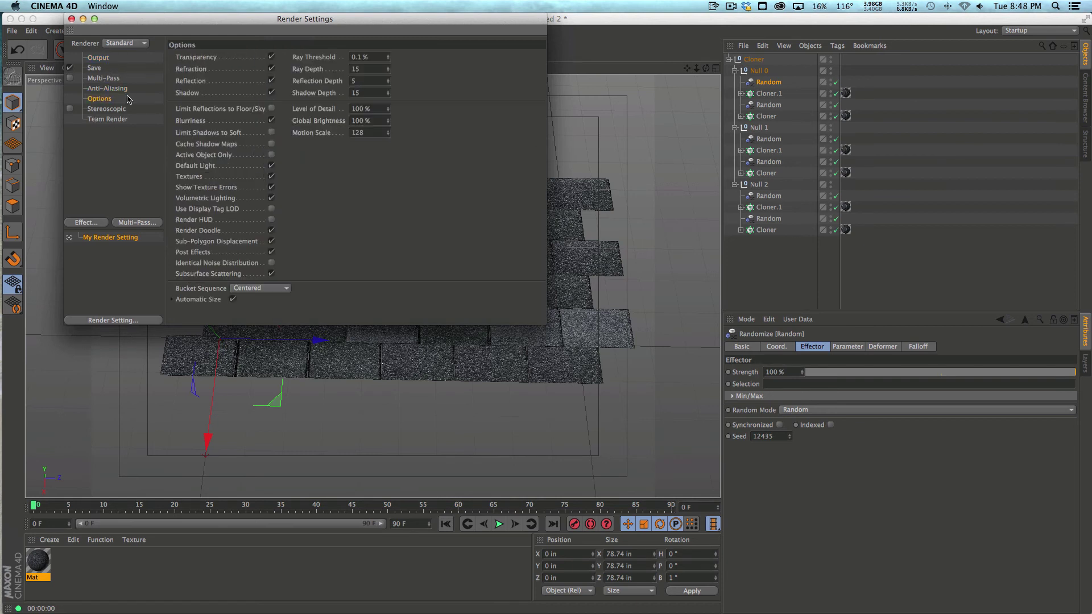
Step: Apply the Film/Video HDTV 1080 29.97 output preset (1920×1080, 16:9)
click(100, 58)
click(184, 57)
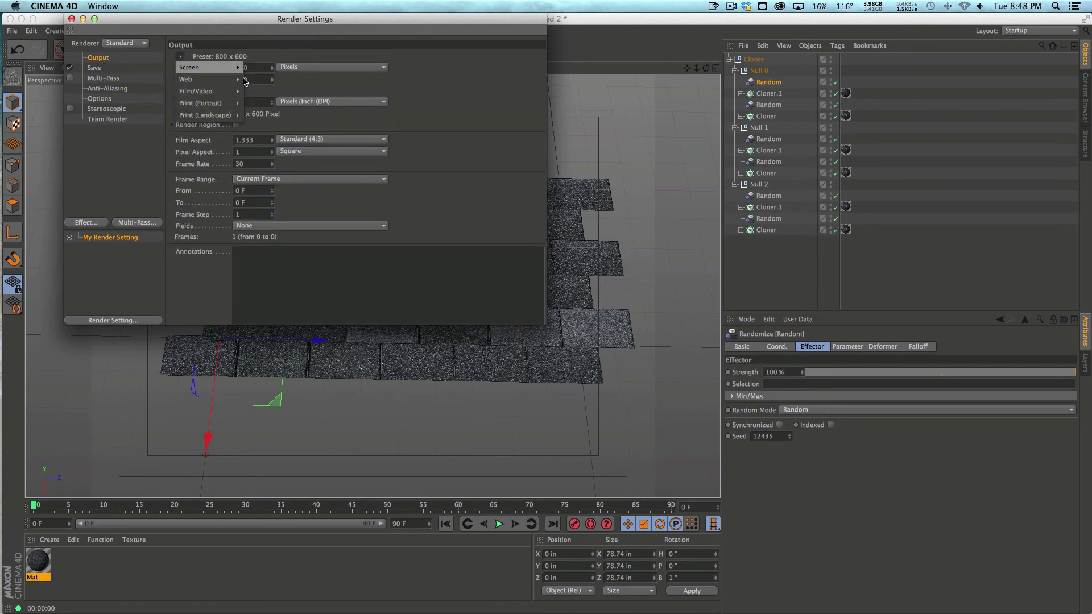
mouse_move(216, 89)
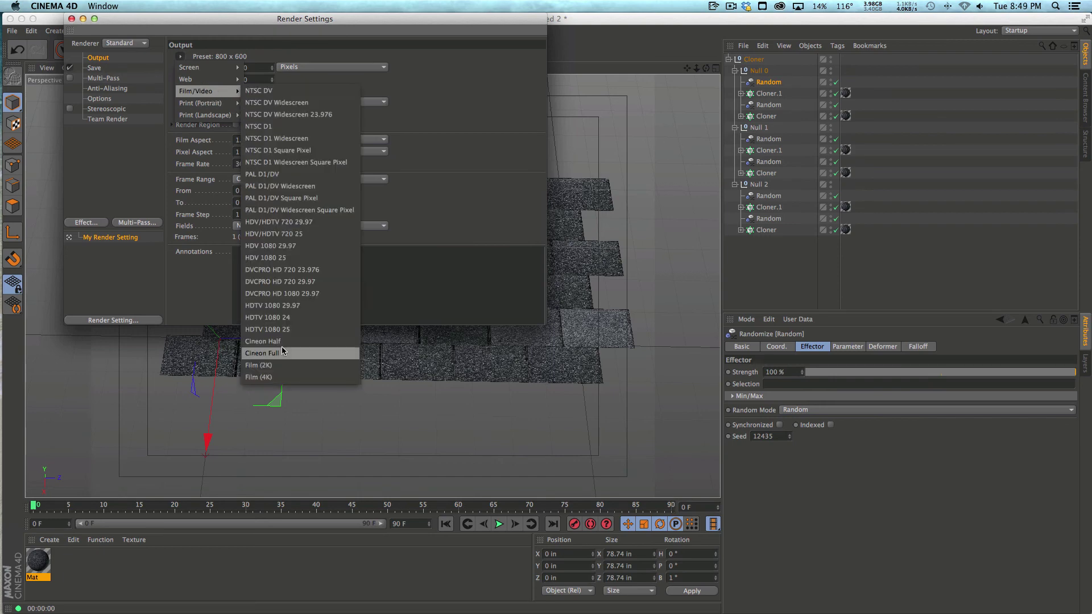
click(293, 305)
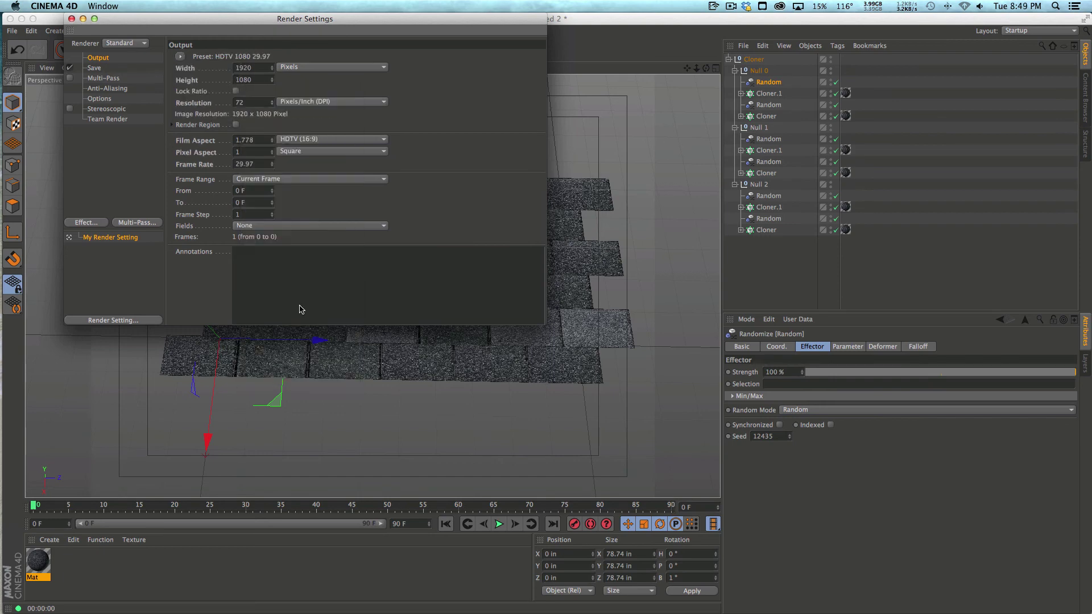
click(71, 19)
Step: Start a test render to the Picture Viewer, then stop it
click(280, 50)
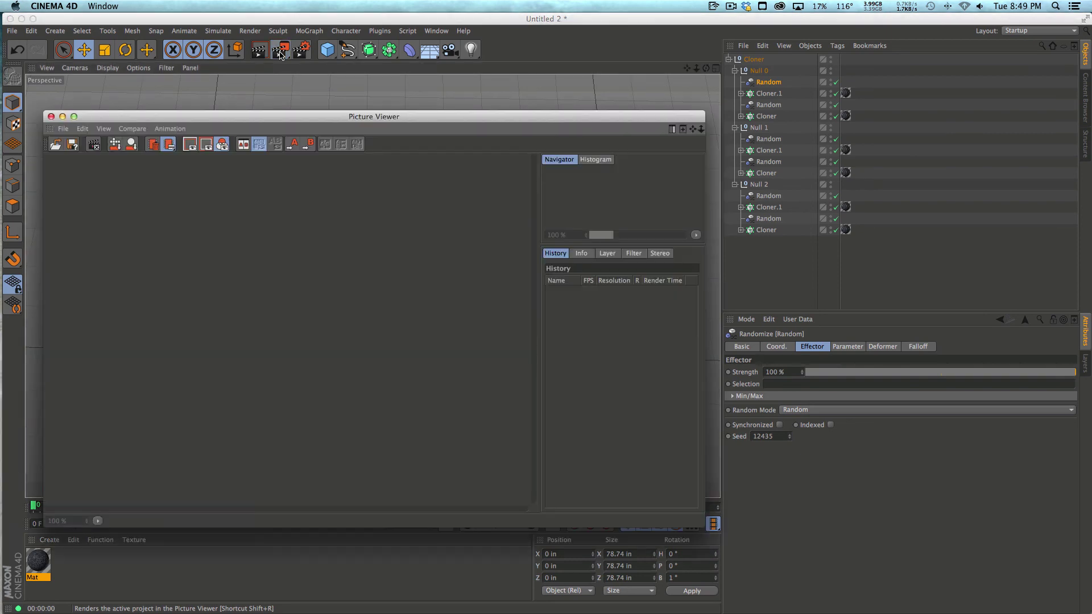
click(51, 116)
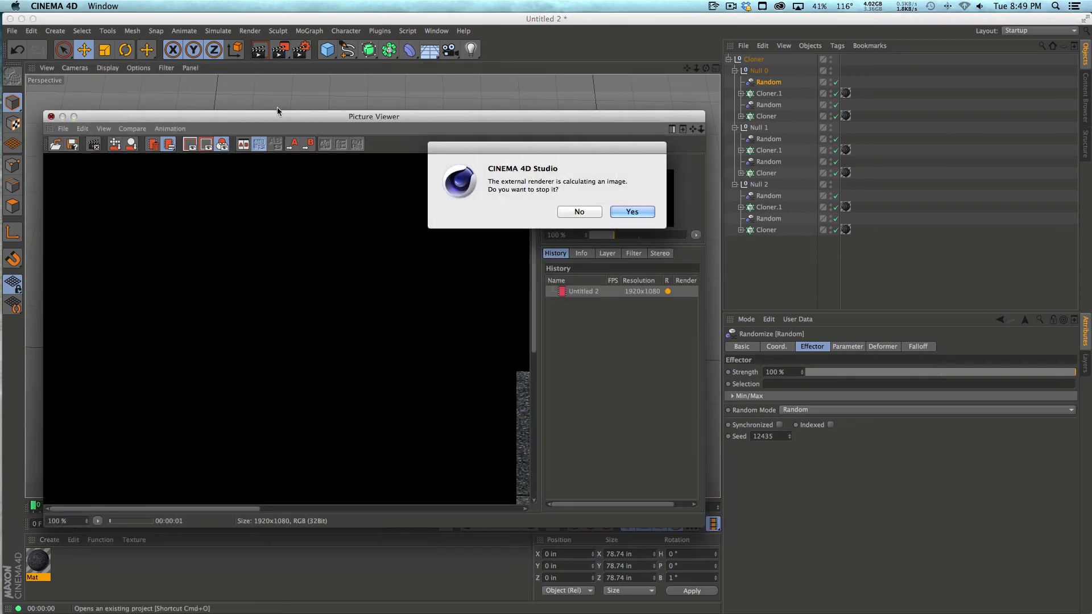
click(615, 212)
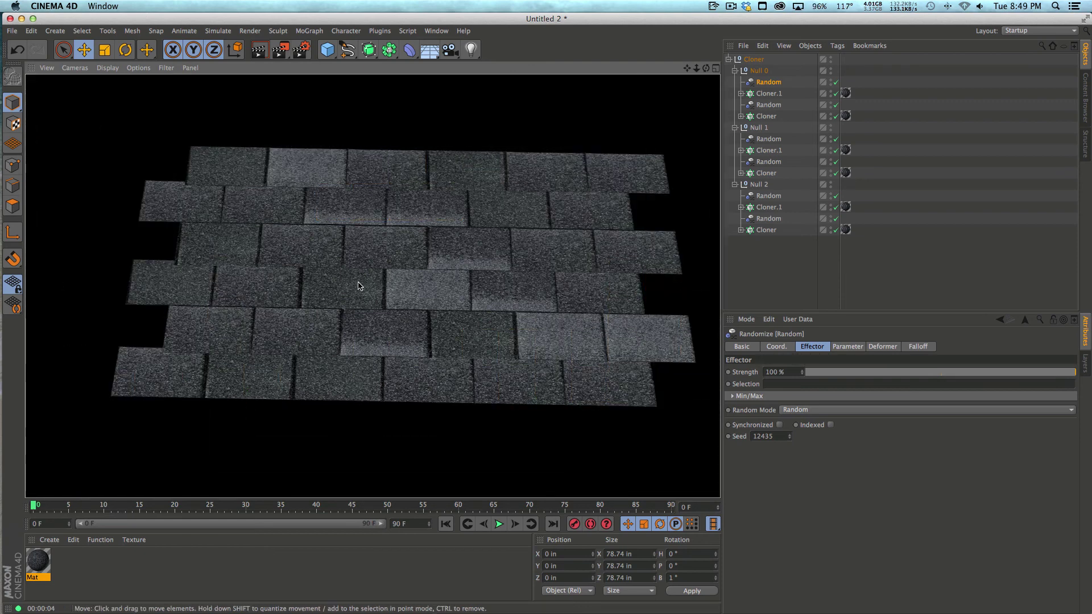
Step: Collapse the Cloner hierarchy, deselect the Random effector, and view the roof from a flatter angle
alt+drag(391, 297, 443, 265)
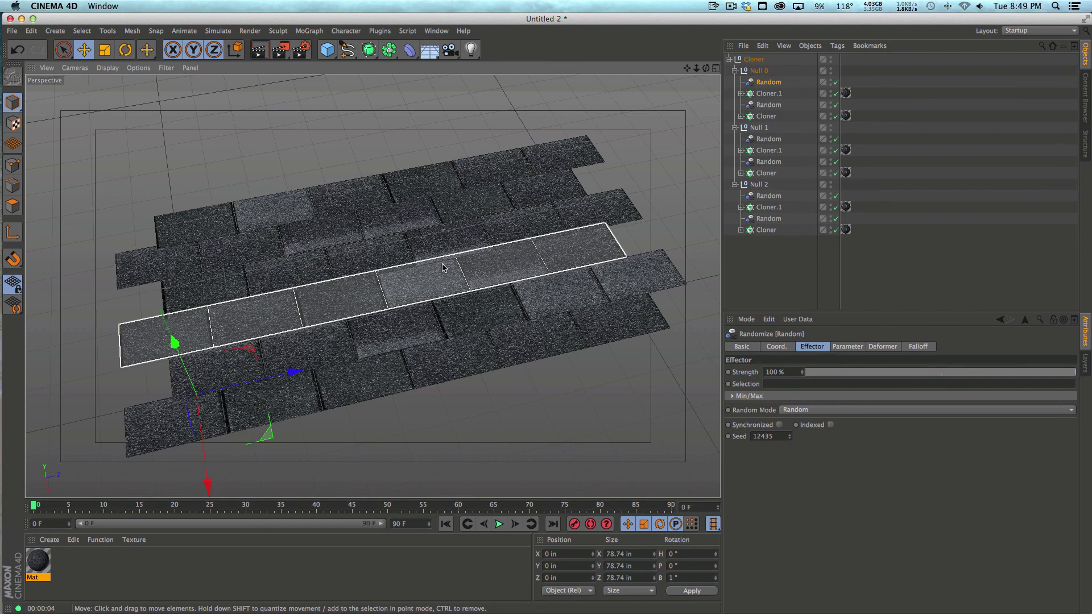
click(730, 59)
click(766, 66)
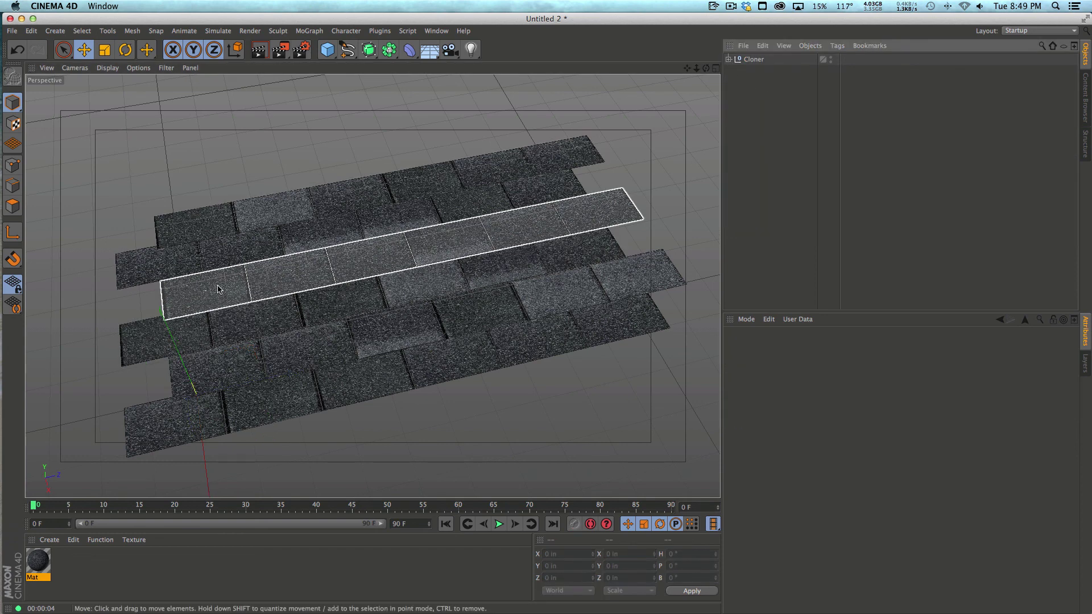
alt+drag(495, 277, 460, 321)
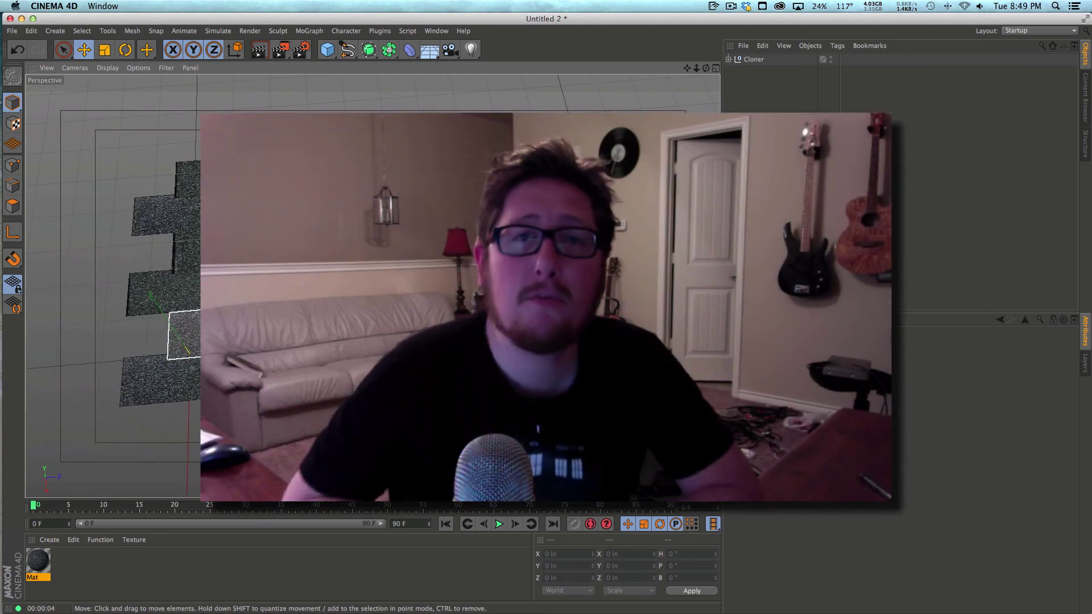